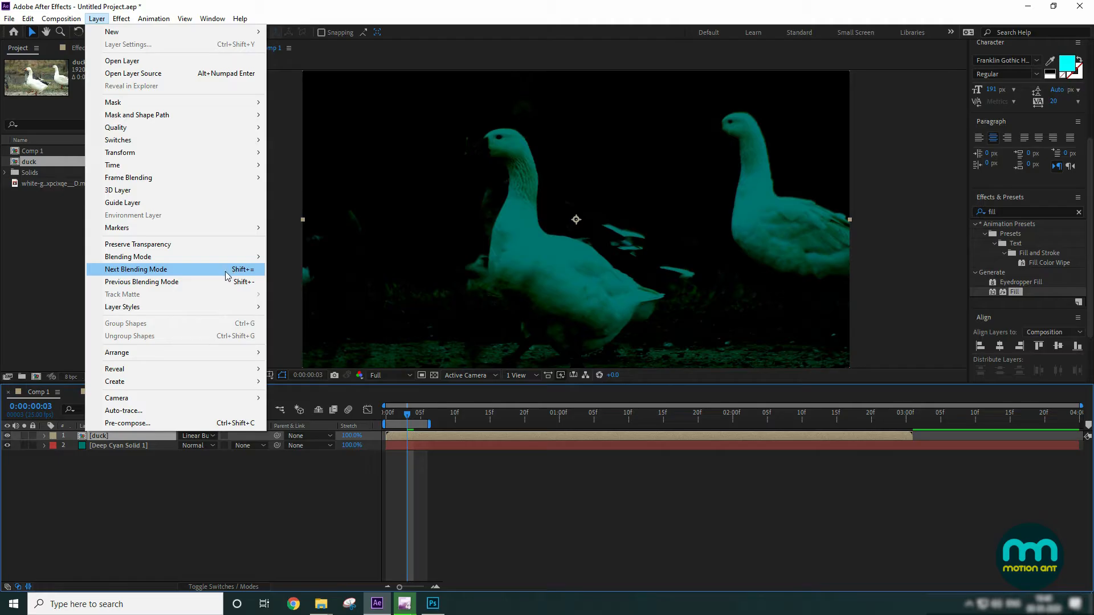
Cycle the duck layer's blending mode forward through the successive modes up to Hard Light.
left_click(206, 269)
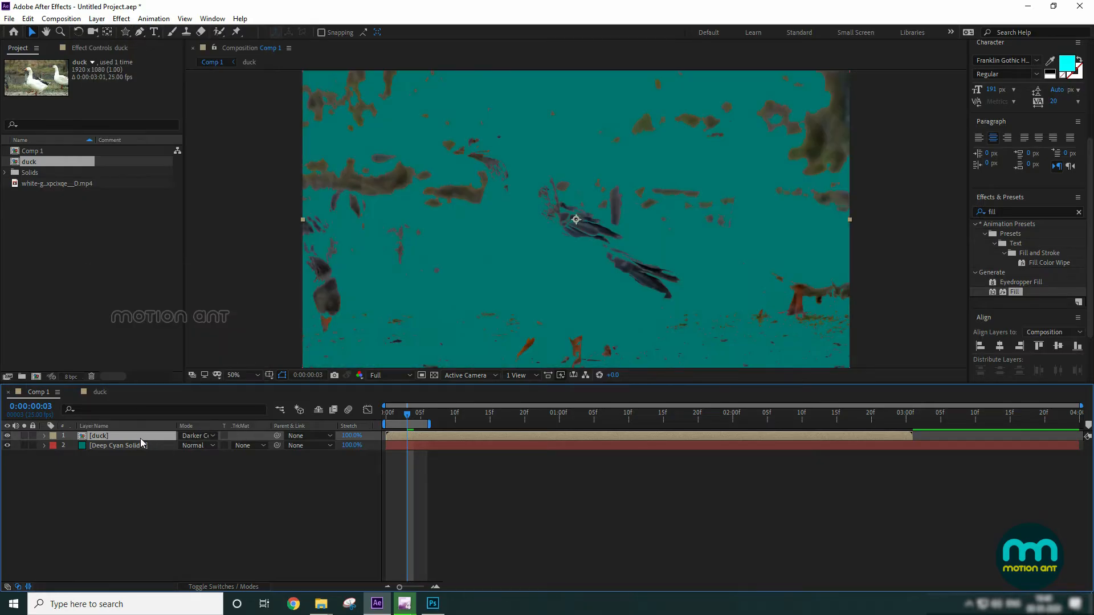
key("shift+equal")
key("shift+equal")
key("shift+equal")
key("shift+equal")
key("shift+equal")
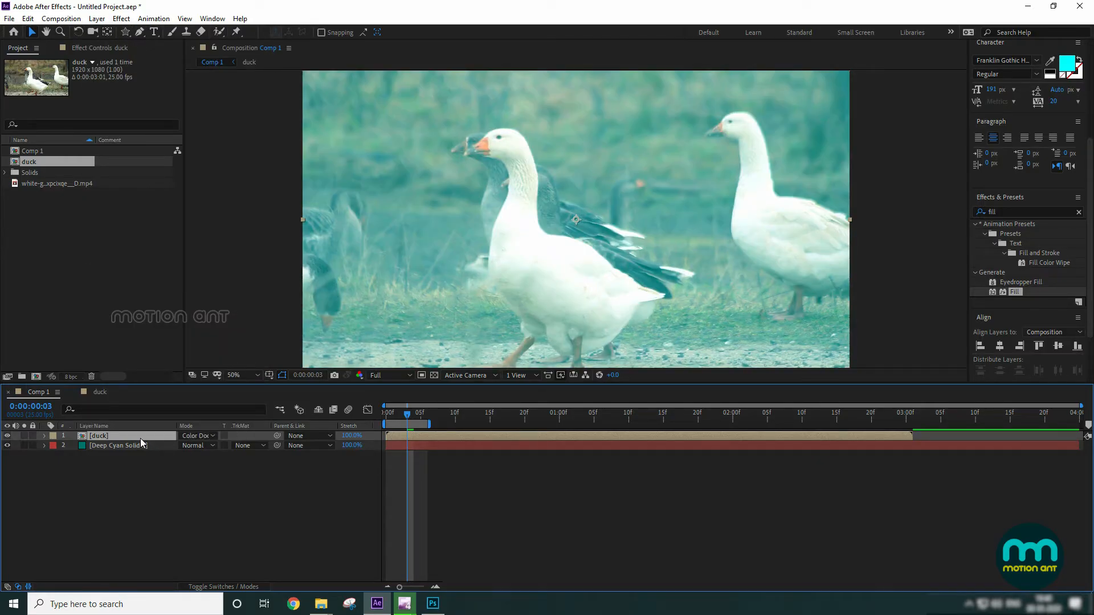
key("shift+equal")
key("shift+equal")
key("shift+equal")
key("shift+equal")
key("shift+equal")
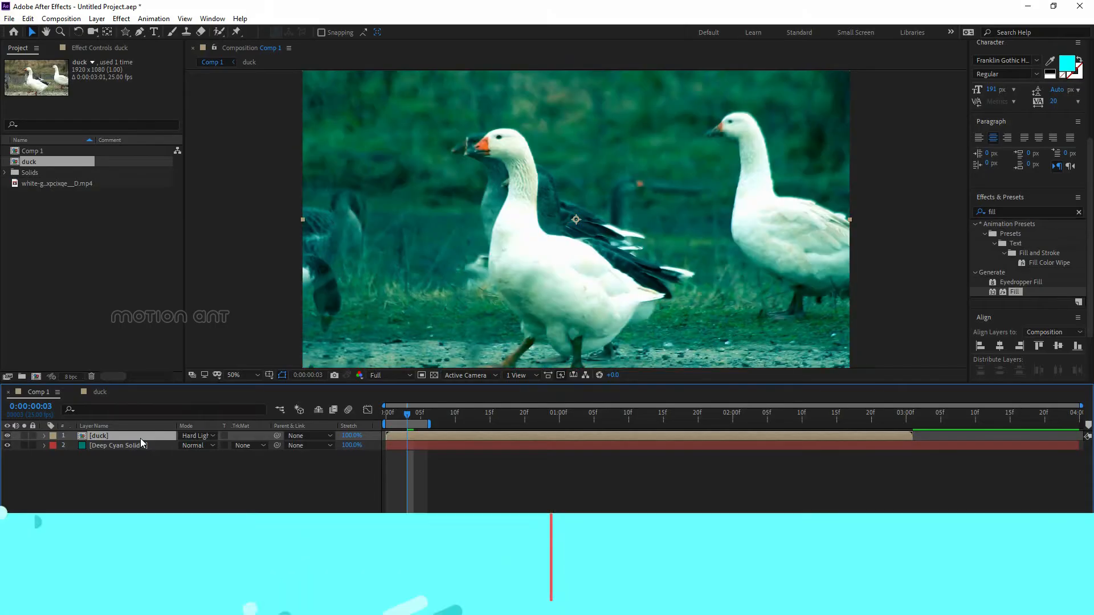
Step the duck layer's blending mode backward through Color Dodge, Add and Multiply to Normal.
key("shift+minus")
key("shift+minus")
key("shift+minus")
key("shift+minus")
key("shift+minus")
key("shift+minus")
key("shift+minus")
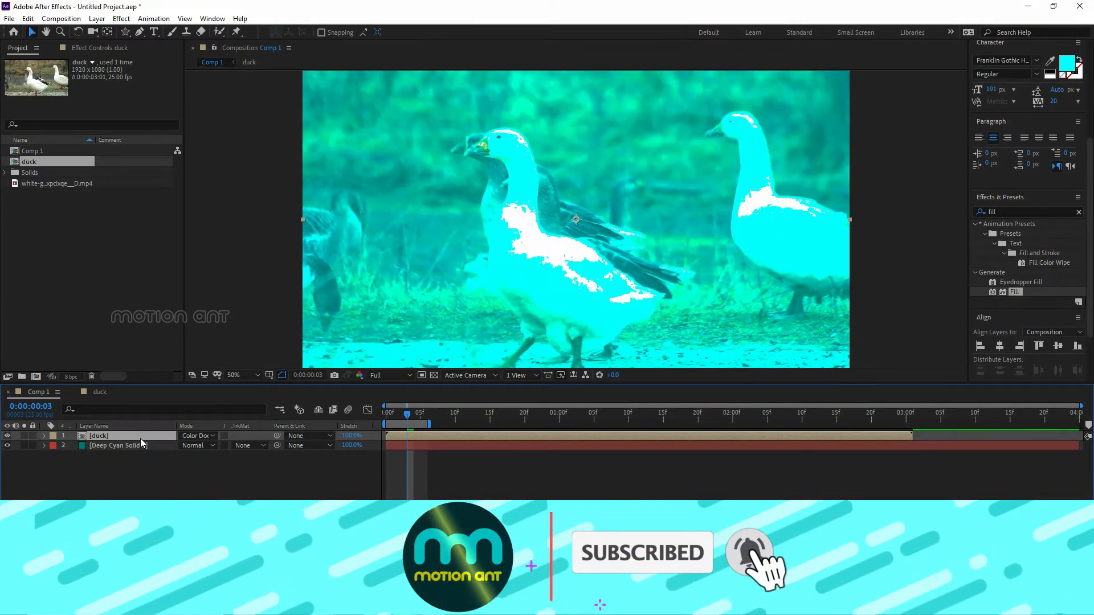
key("shift+minus")
key("shift+minus")
key("shift+minus")
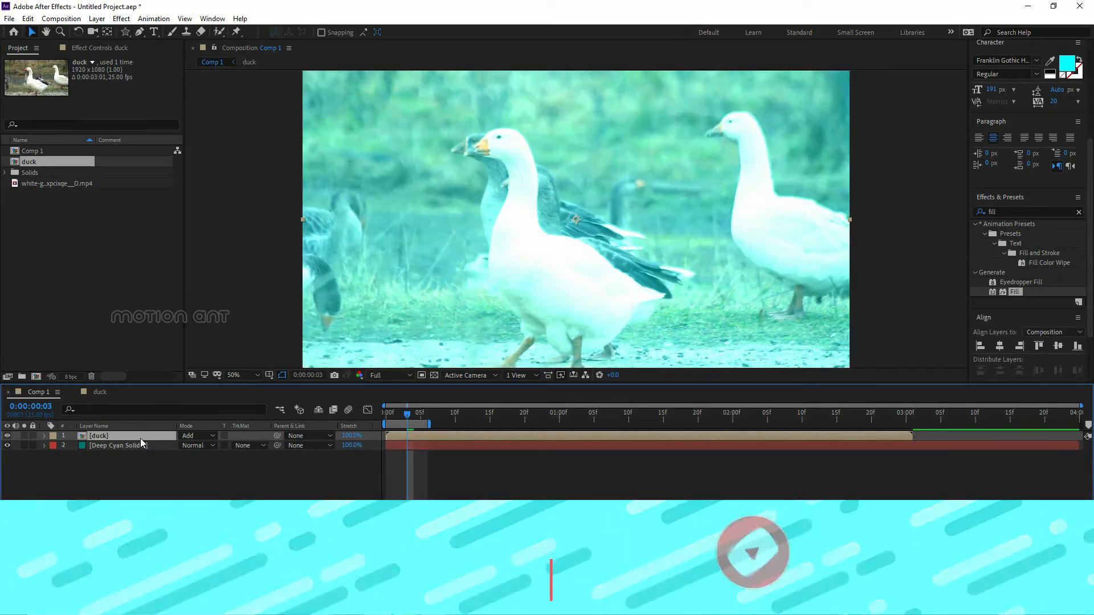
key("shift+minus")
key("shift+minus")
key("shift+minus")
key("shift+minus")
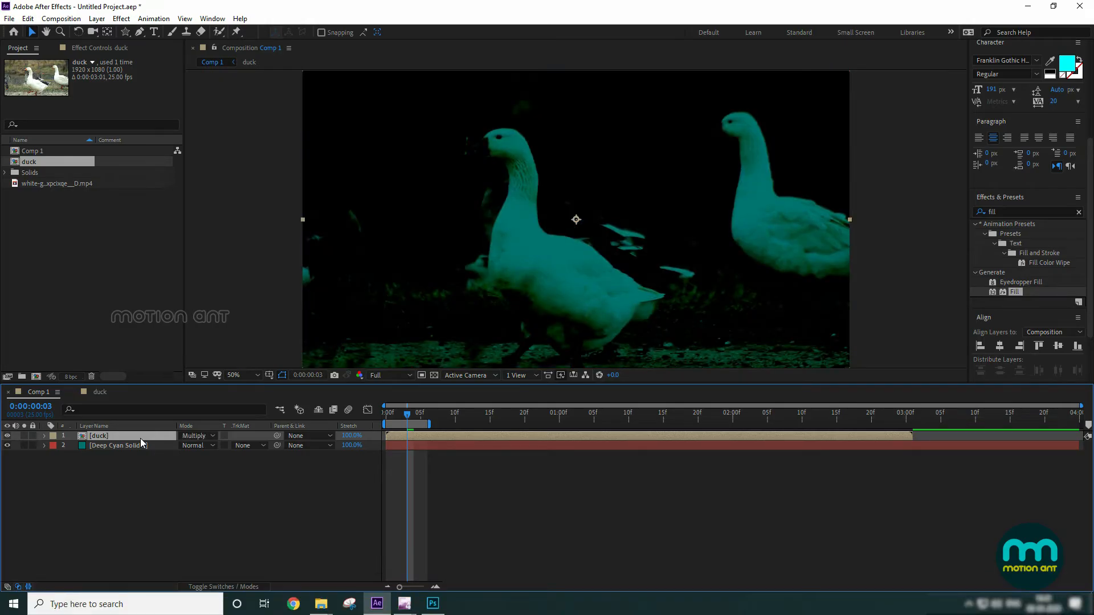
key("shift+minus")
key("shift+minus")
key("shift+minus")
key("shift+minus")
key("shift+minus")
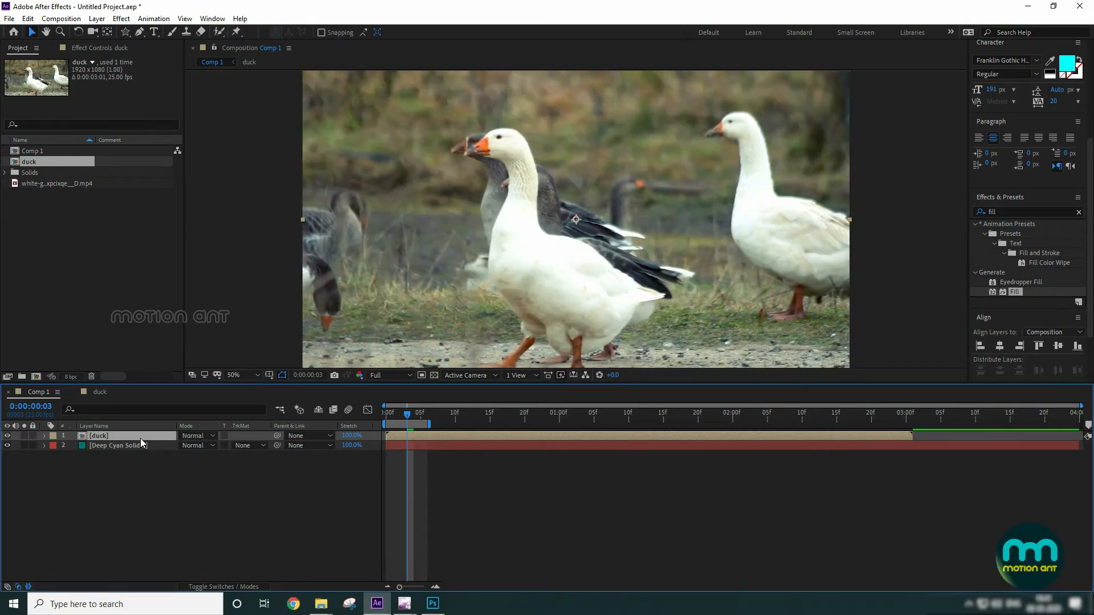
key("shift+equal")
left_click(97, 18)
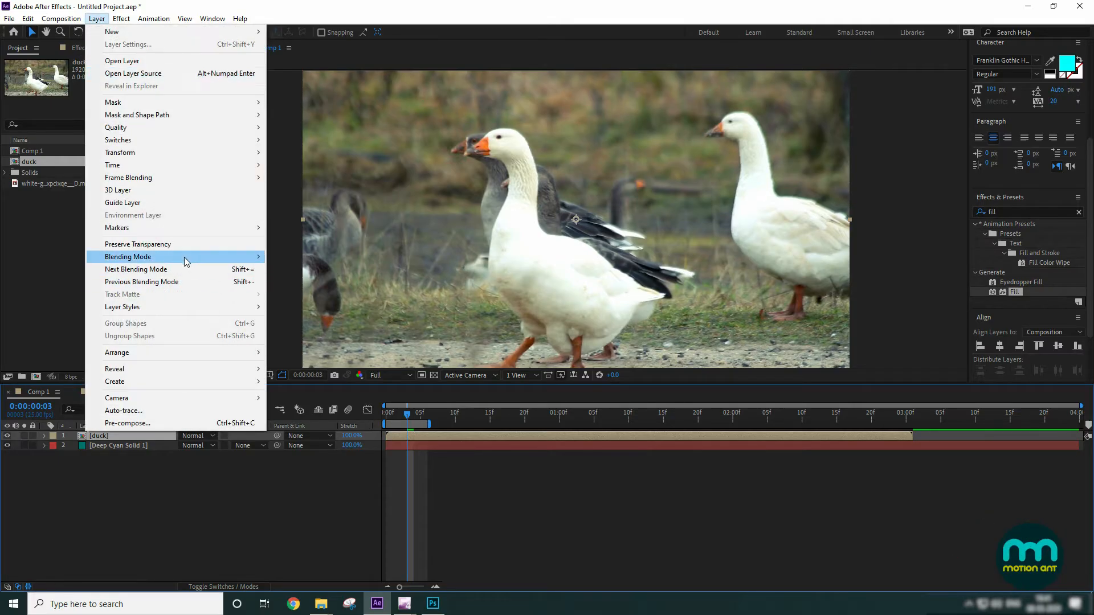
mouse_move(181, 306)
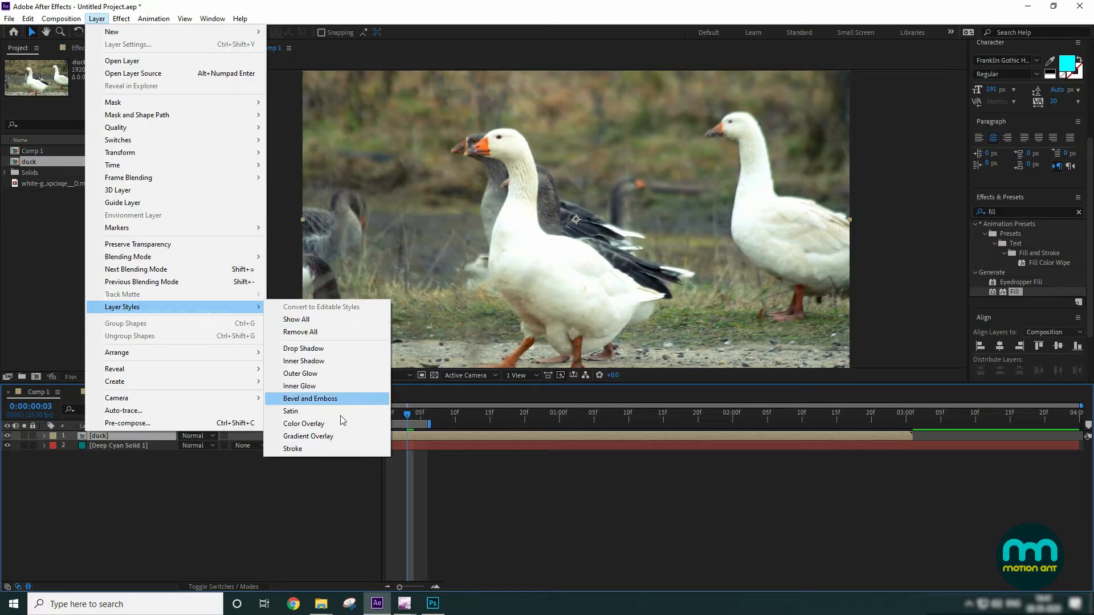
left_click(289, 504)
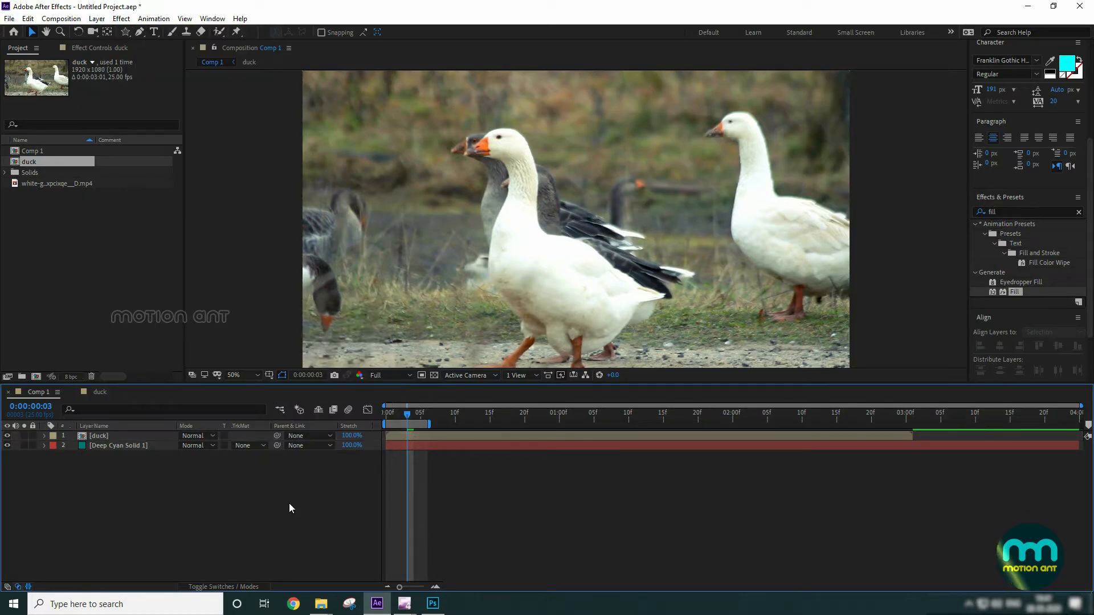
Add a text layer reading "Layer Style" to Comp 1 and move it slightly downward in the frame.
right_click(269, 533)
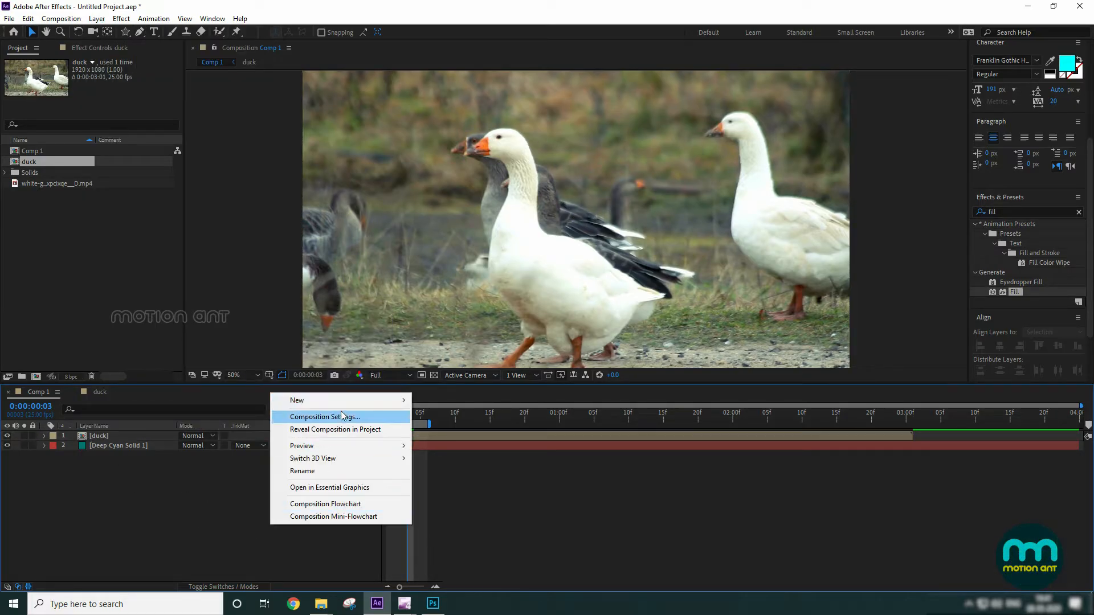
mouse_move(331, 401)
left_click(464, 416)
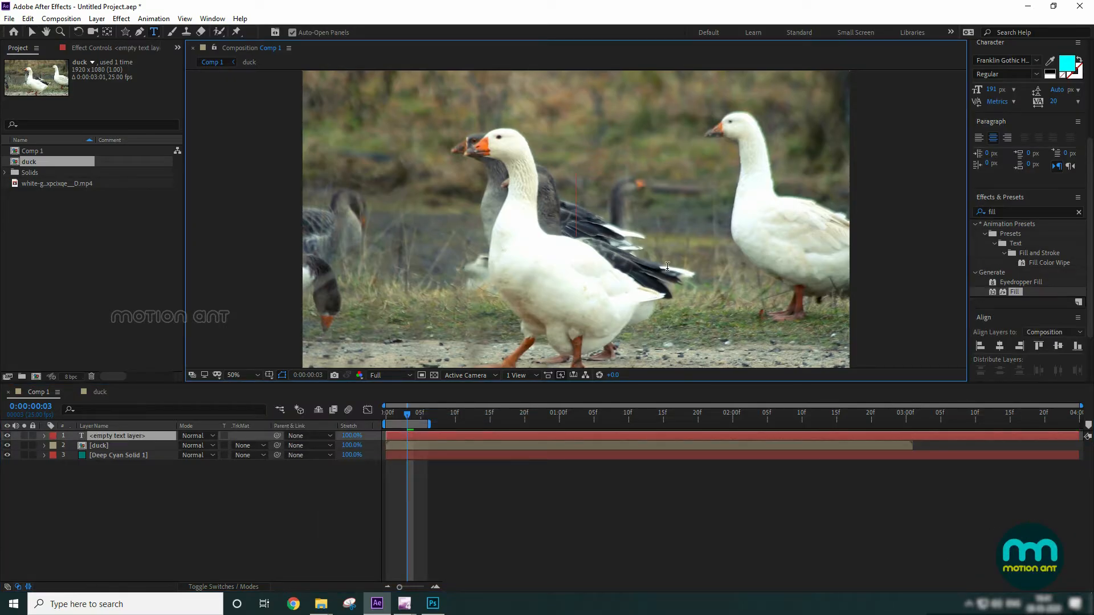
type("Layer")
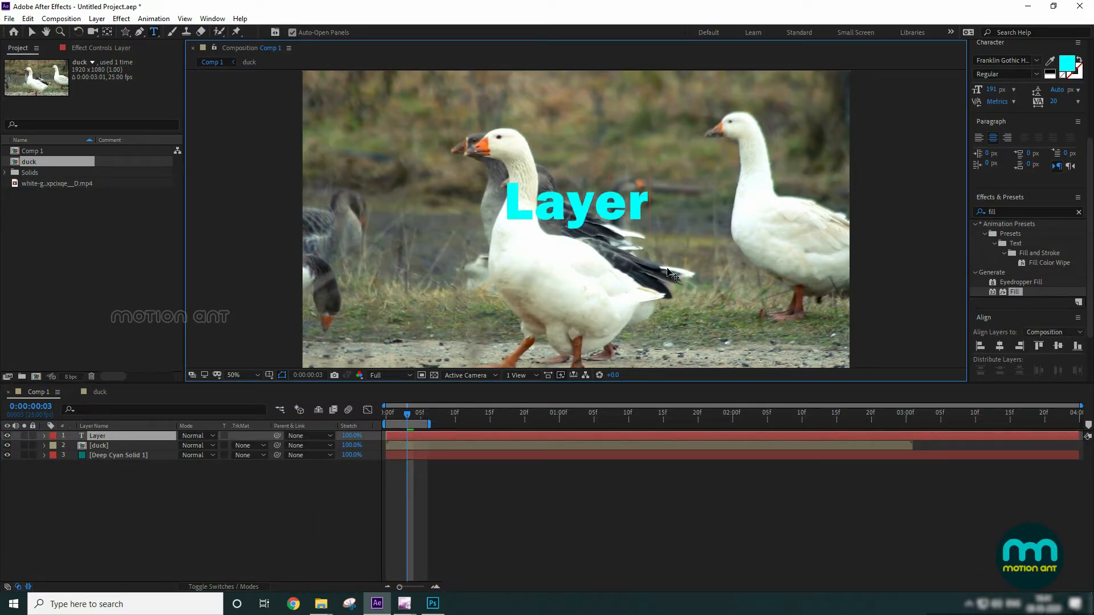
type(" Style")
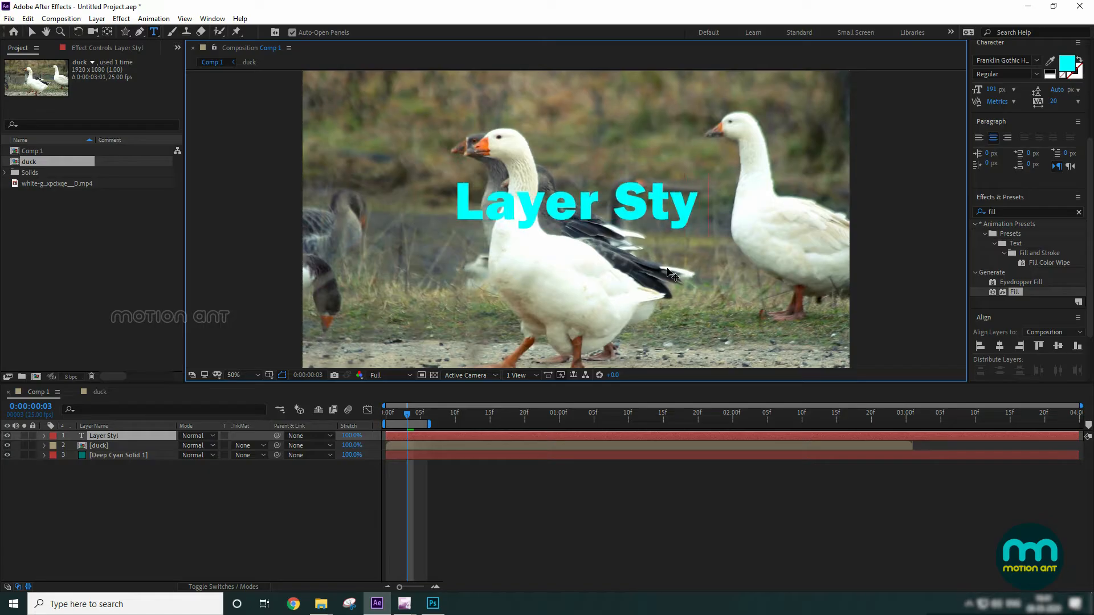
left_click(32, 32)
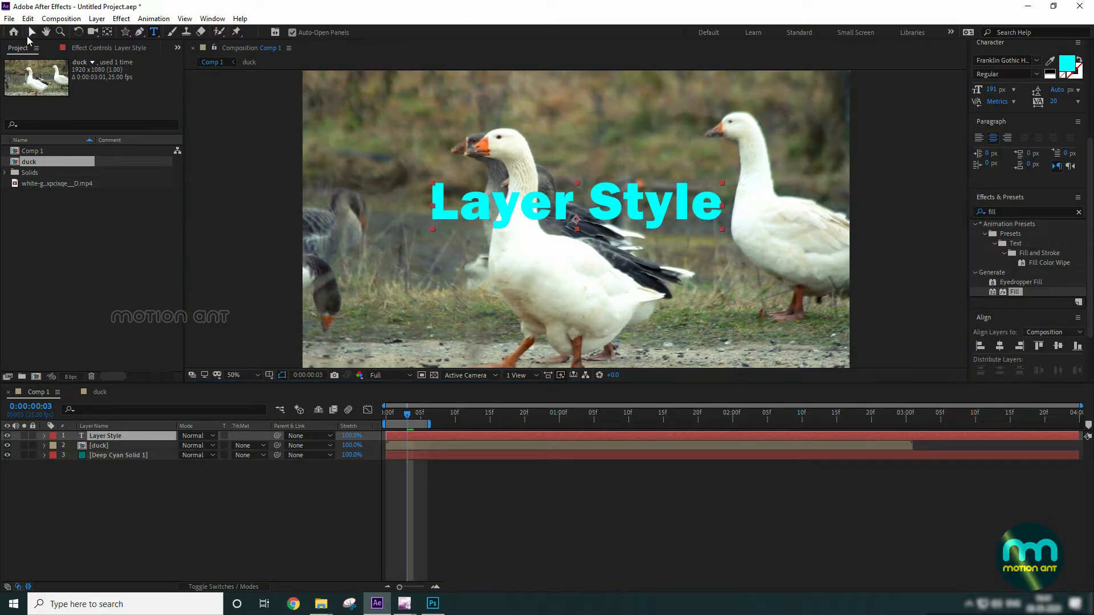
left_click_drag(634, 214, 629, 226)
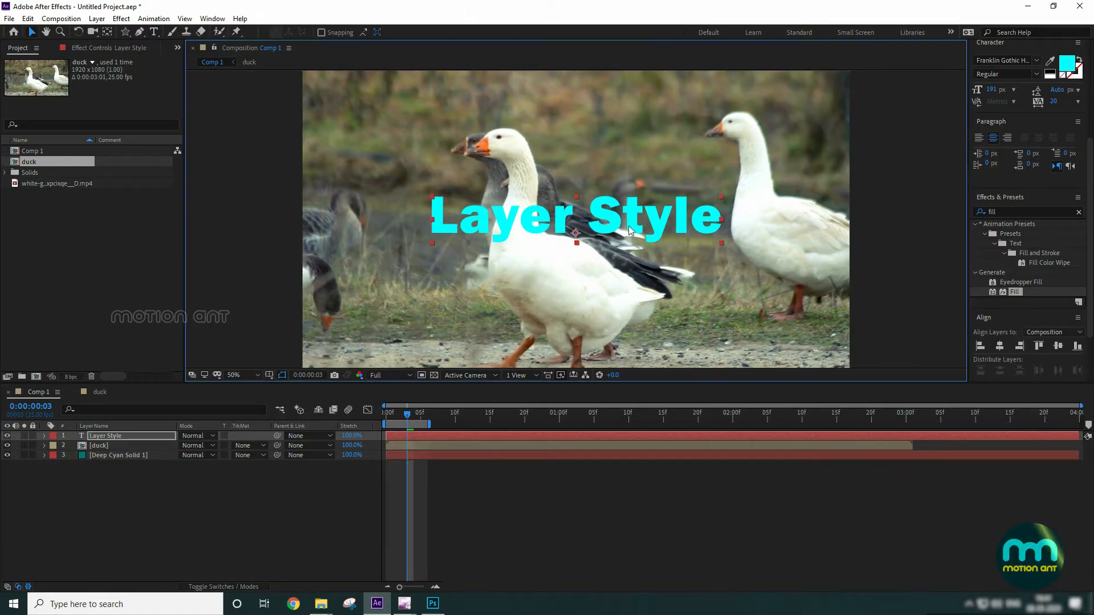
Set the duck layer's blending mode to Overlay and lower its opacity to about 43%.
left_click(102, 450)
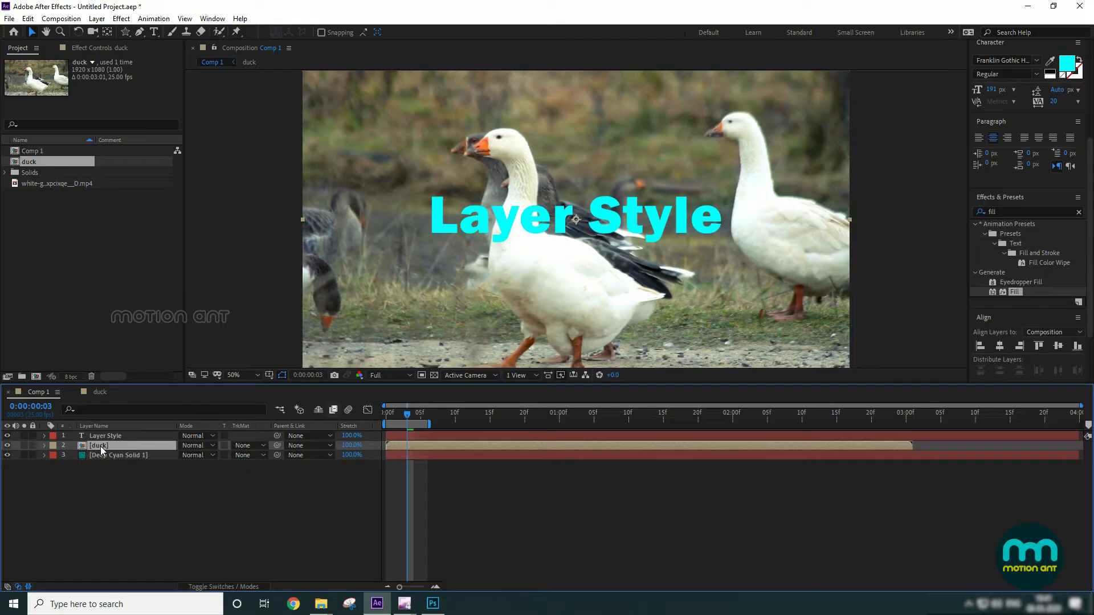
left_click(200, 445)
left_click(258, 306)
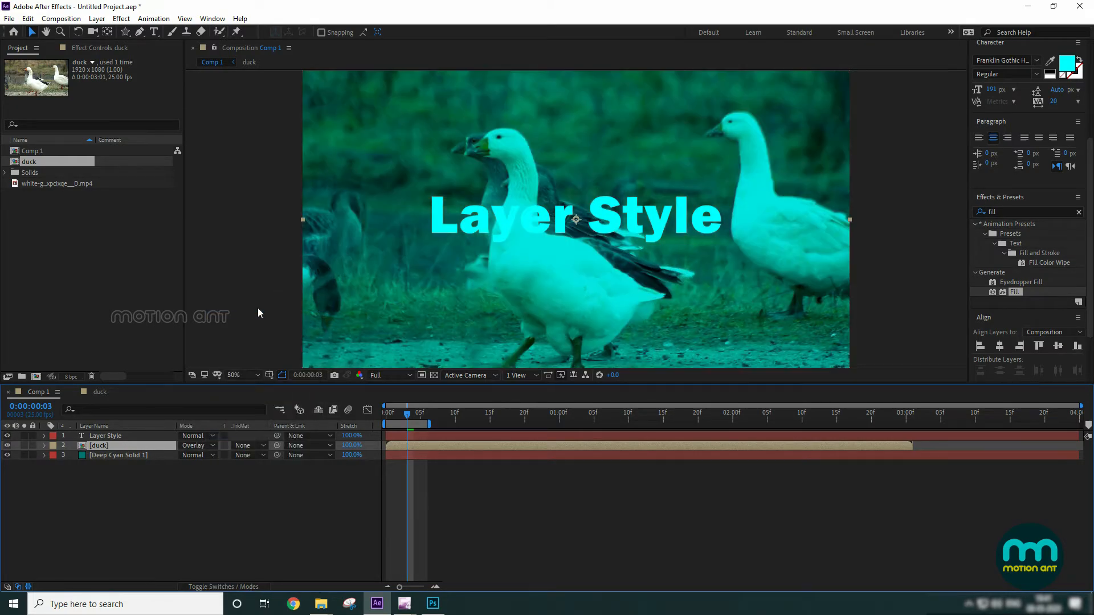
key("t")
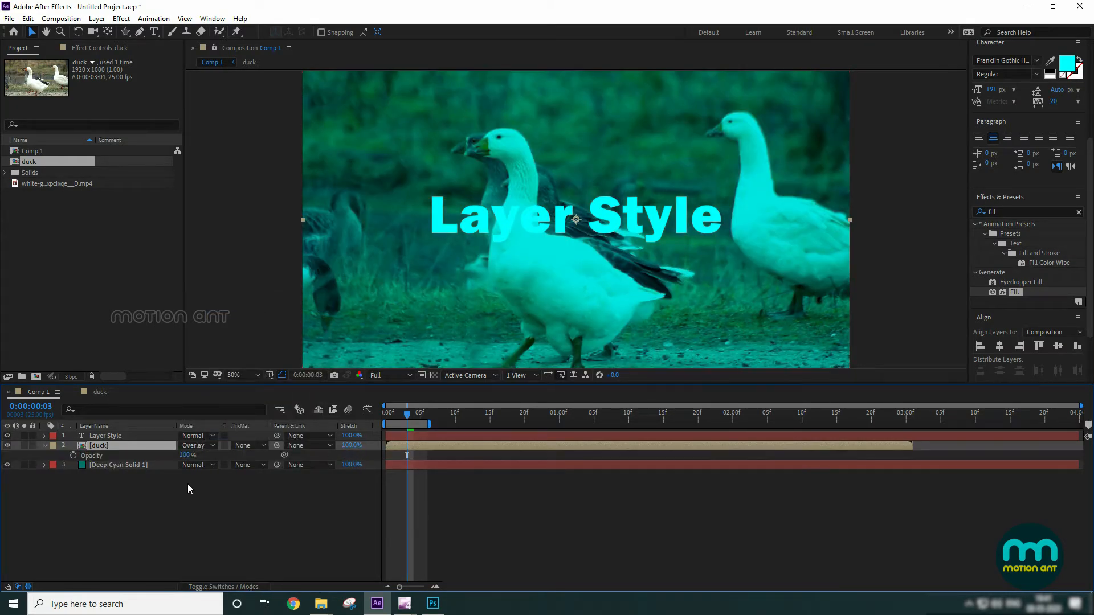
left_click_drag(185, 455, 153, 455)
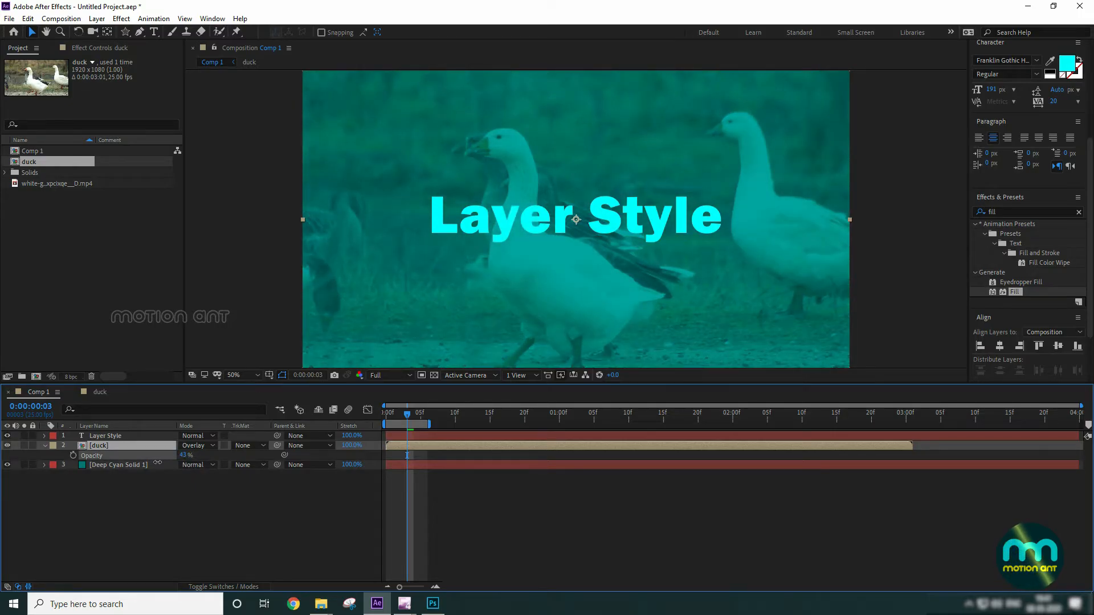
left_click(45, 445)
left_click(136, 474)
Change the fill color of the "Layer Style" text to bright green.
left_click(108, 435)
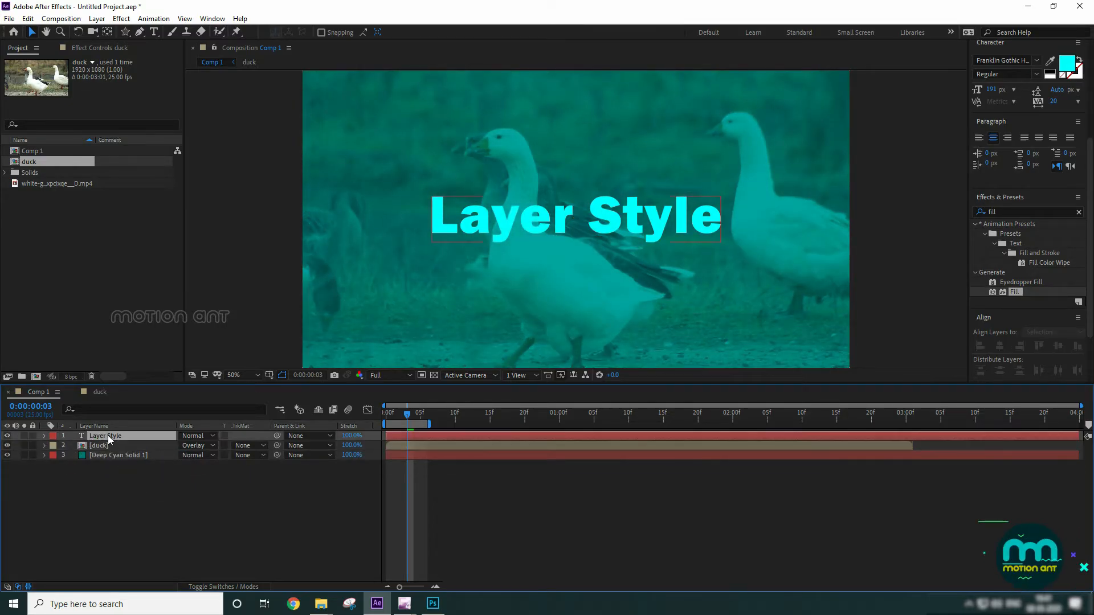
left_click(1067, 63)
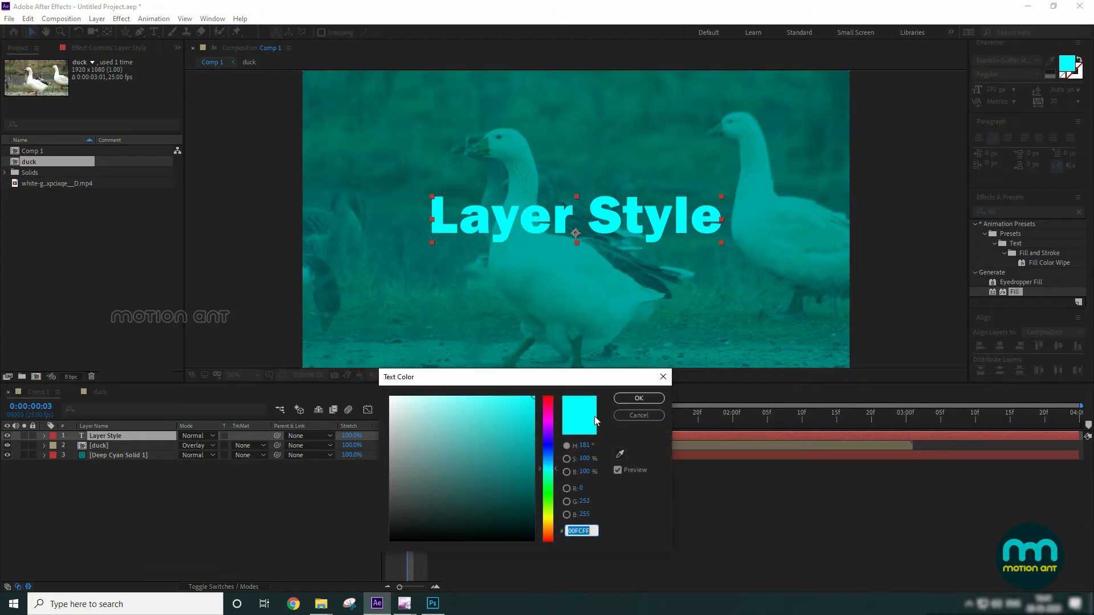
left_click(551, 429)
left_click_drag(562, 434, 564, 486)
left_click(638, 398)
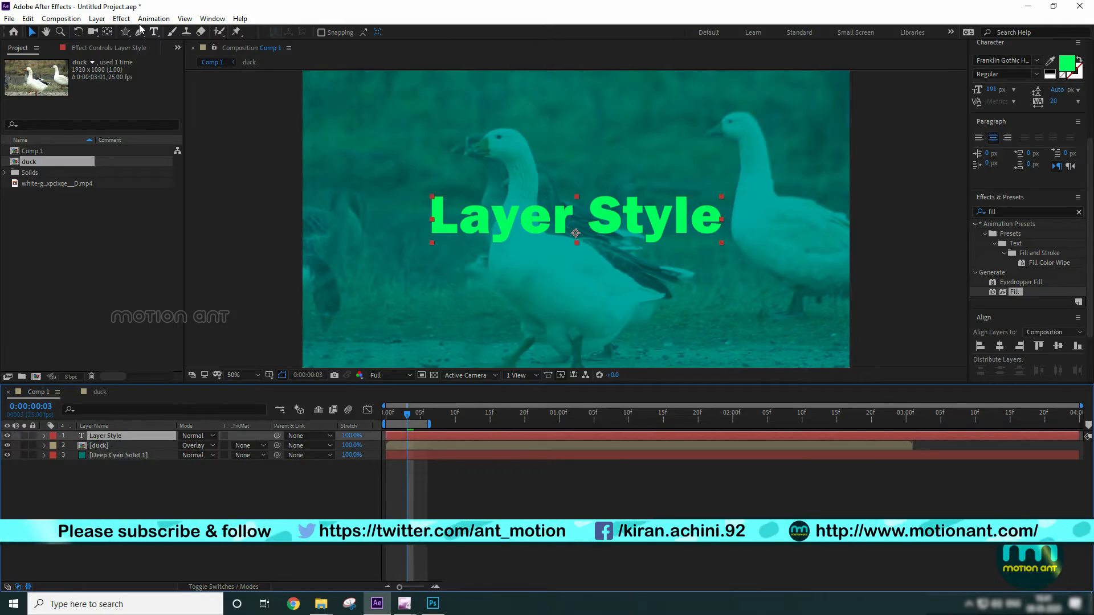
Show all layer styles on the "Layer Style" text layer.
left_click(97, 18)
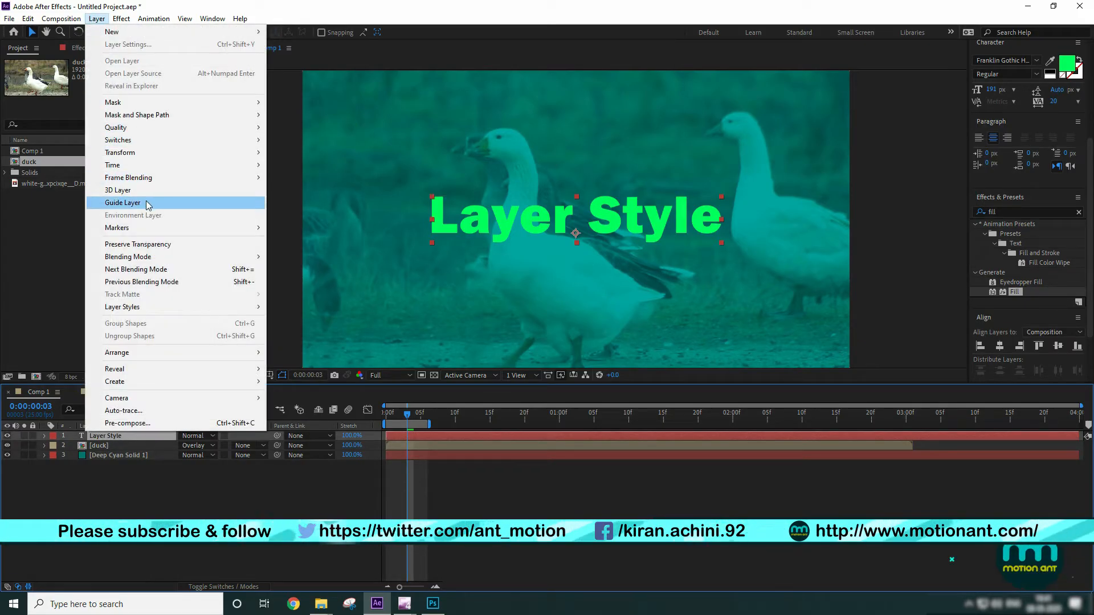
mouse_move(153, 316)
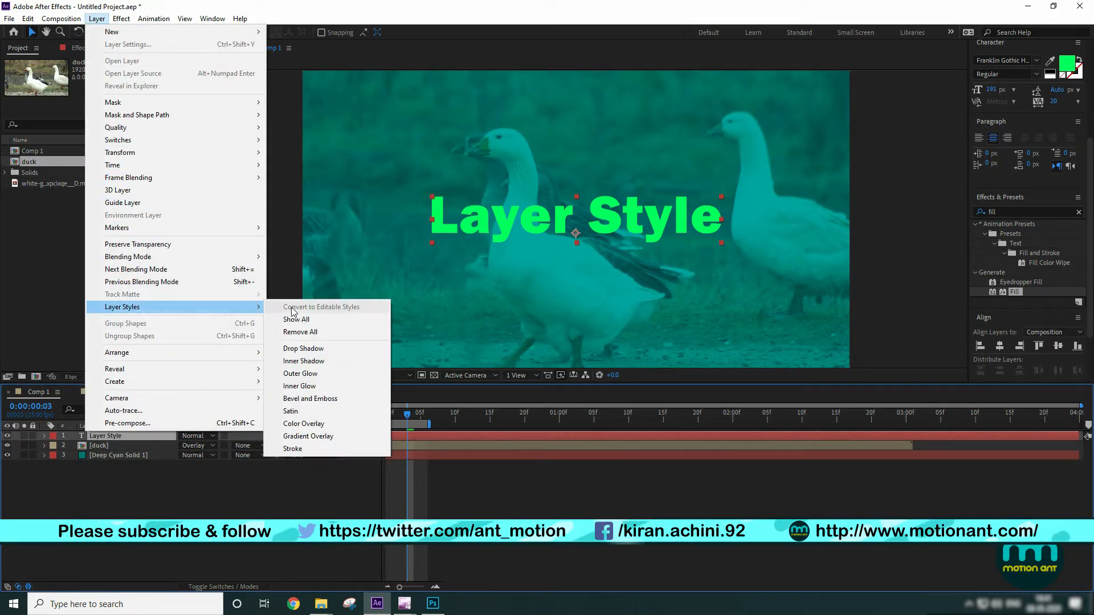
left_click(305, 320)
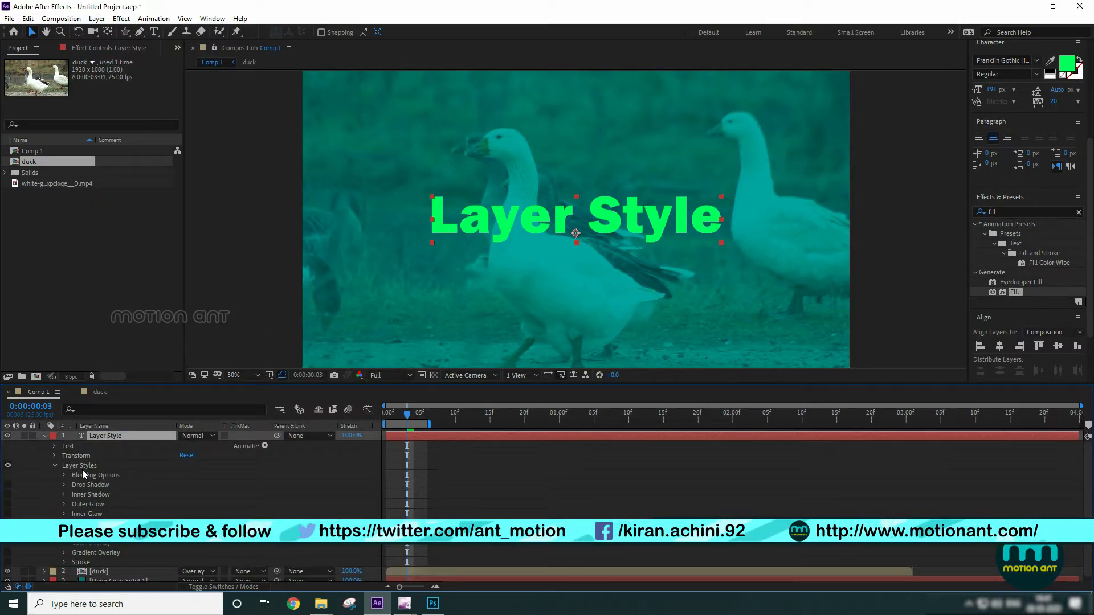
Examine the text layer's Text properties and the Blending Options of its layer styles.
left_click(55, 446)
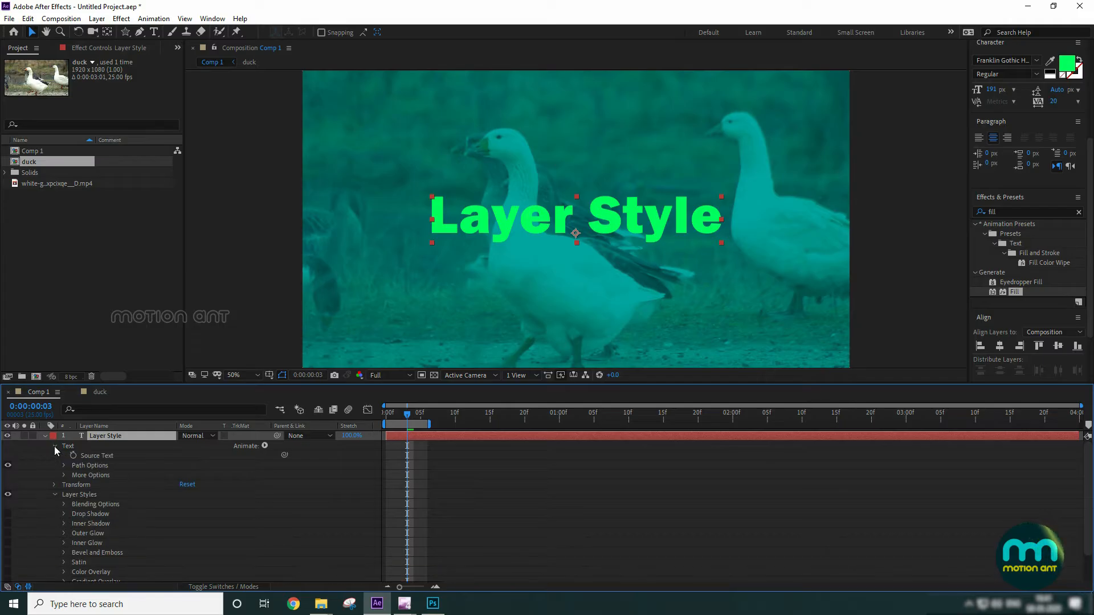
left_click(55, 446)
left_click(60, 474)
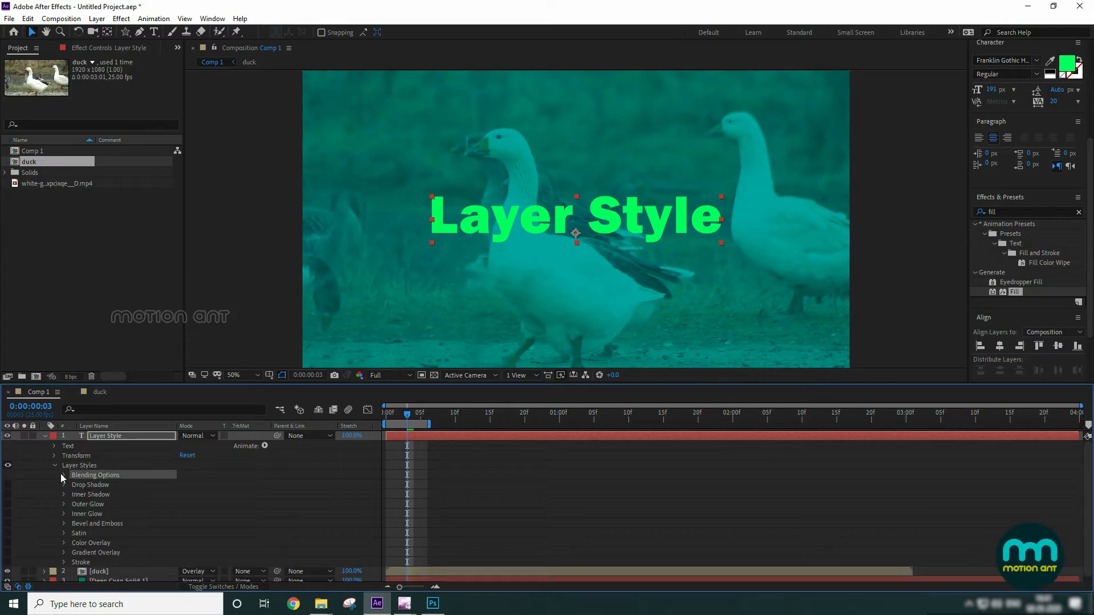
left_click(62, 475)
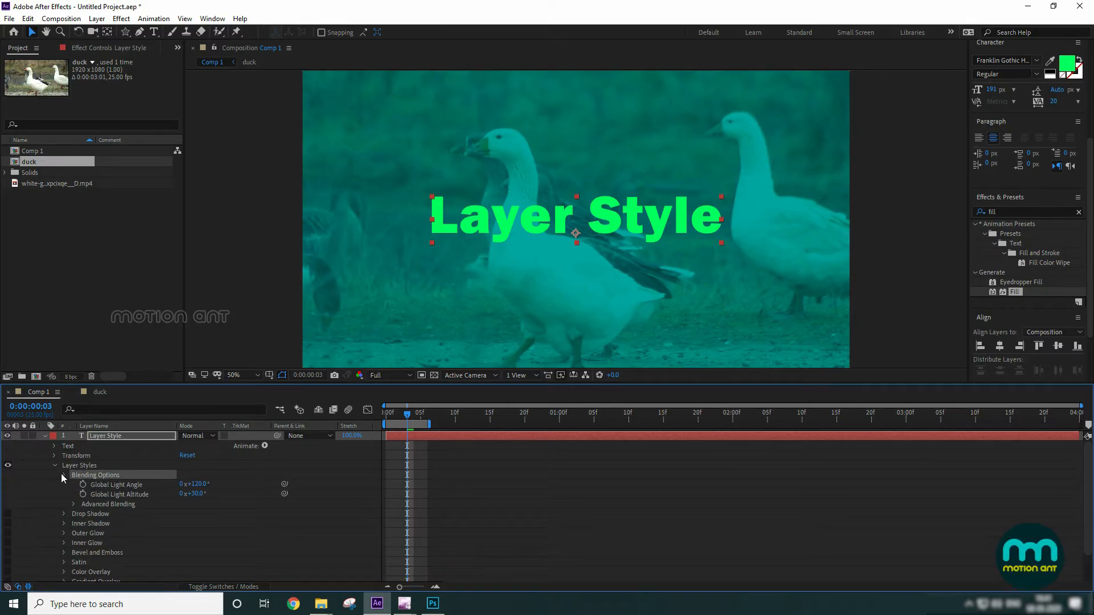
left_click(62, 474)
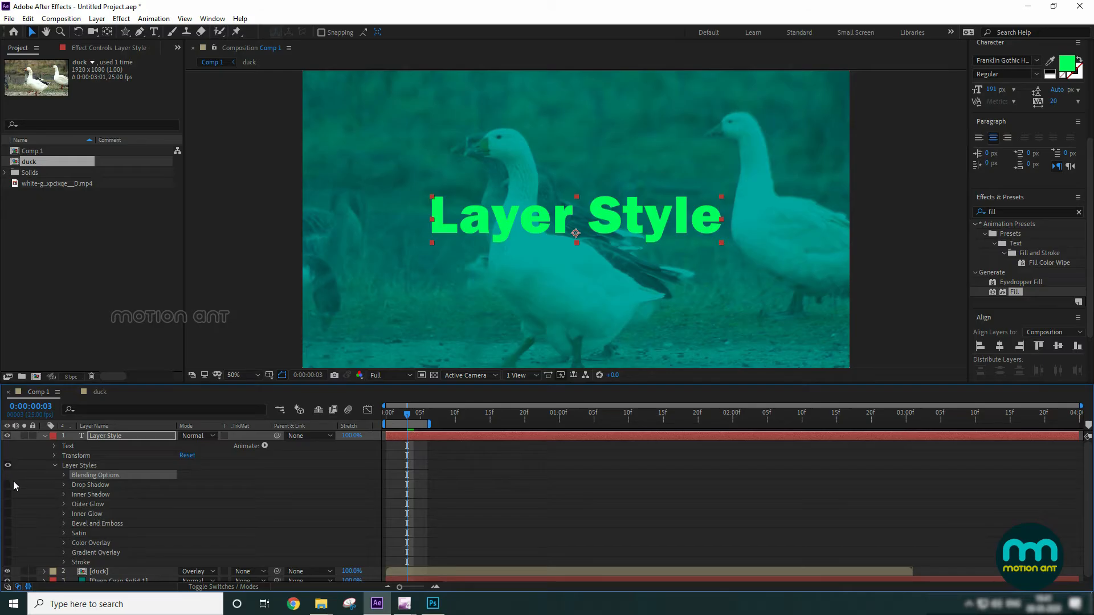
Enable the text layer's Drop Shadow, set its distance to 12 and thicken the shadow, comparing the text with and without it.
left_click(8, 486)
left_click(64, 485)
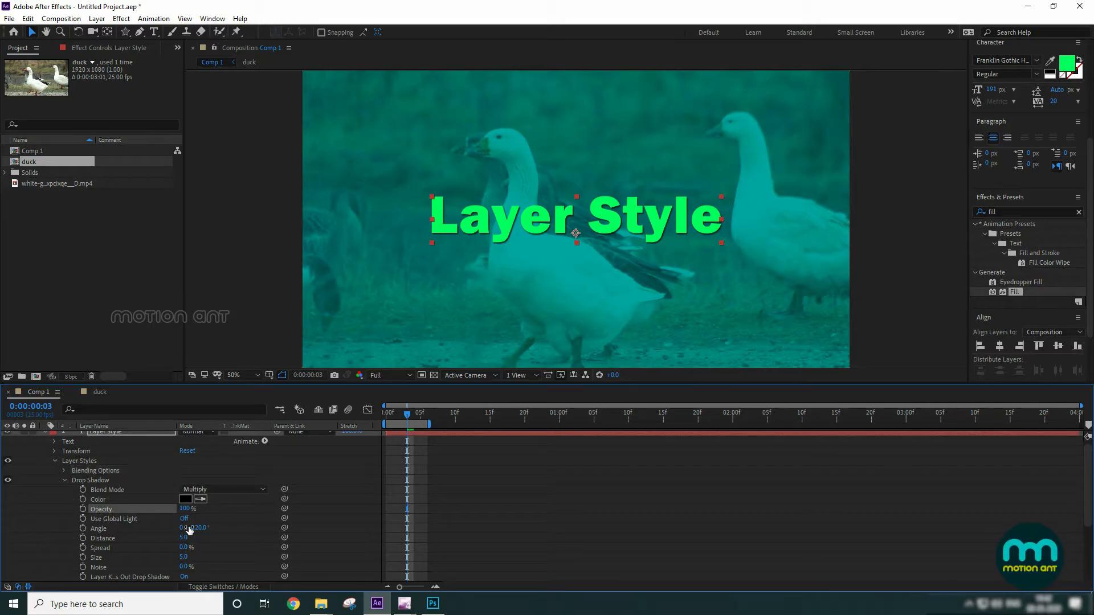
mouse_move(184, 539)
left_mouse_down()
mouse_move(228, 541)
mouse_move(188, 543)
left_mouse_up()
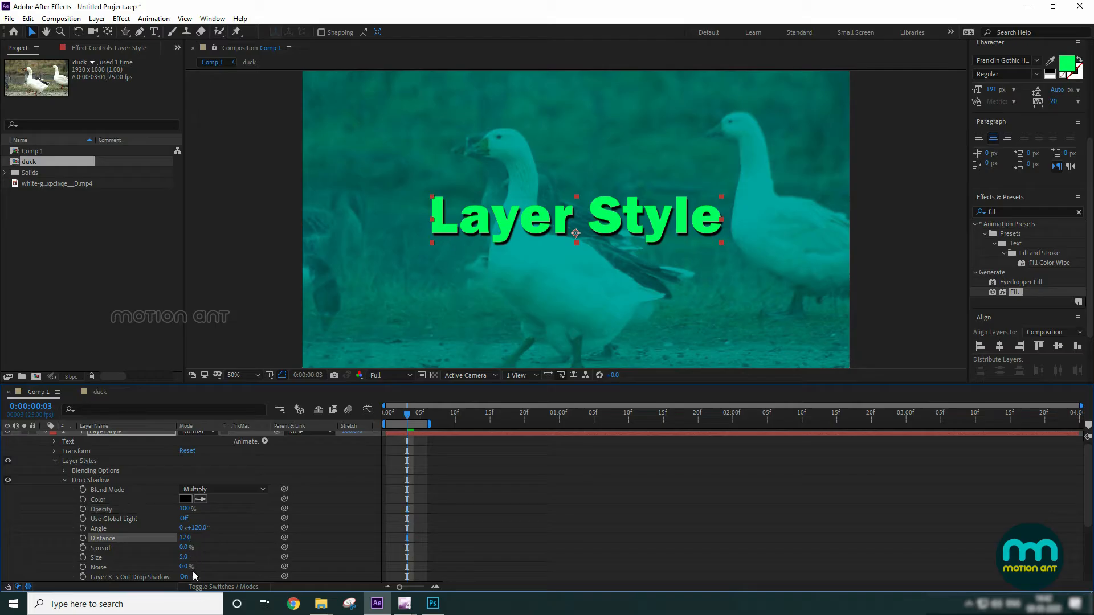
mouse_move(194, 550)
left_mouse_down()
mouse_move(232, 551)
mouse_move(191, 559)
left_mouse_up()
left_click(8, 481)
left_click(9, 480)
left_click(64, 482)
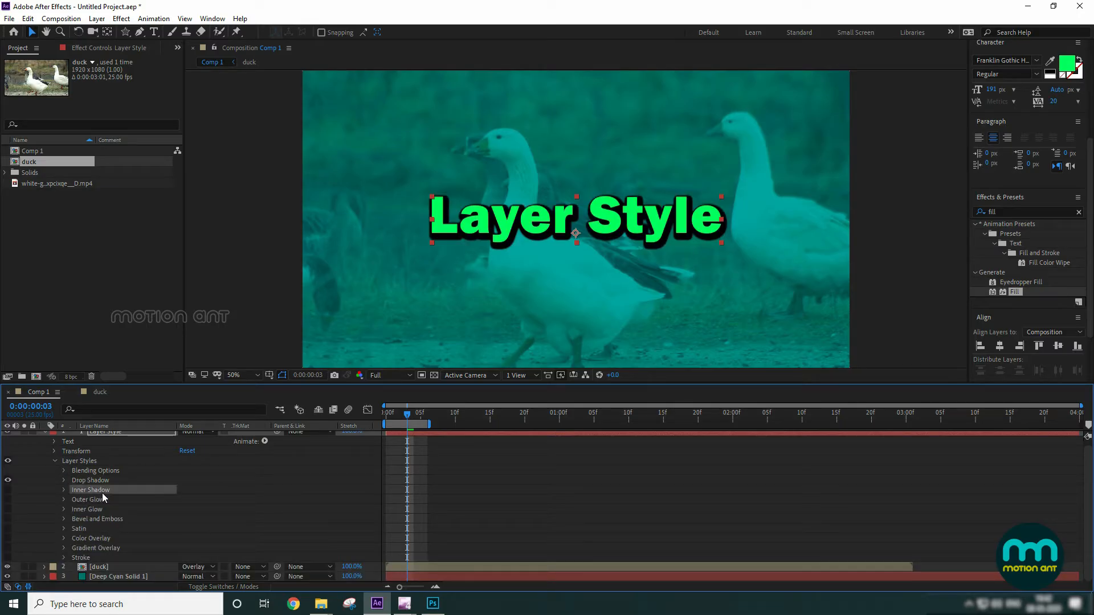
Toggle the text layer's Inner Shadow style on and off to compare its effect, leaving it off.
left_click(9, 492)
left_click(8, 492)
left_click(8, 492)
left_click(8, 492)
left_click(8, 492)
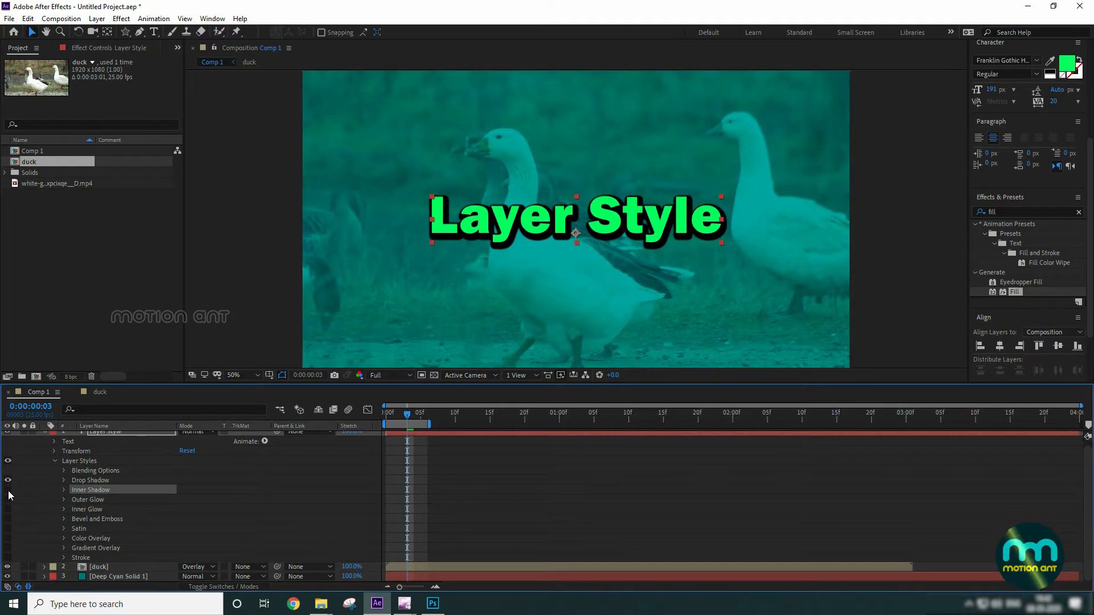
Preview the Outer Glow style on the text layer by switching it on and off, leaving it off.
left_click(9, 498)
left_click(9, 501)
left_click(9, 500)
left_click(9, 501)
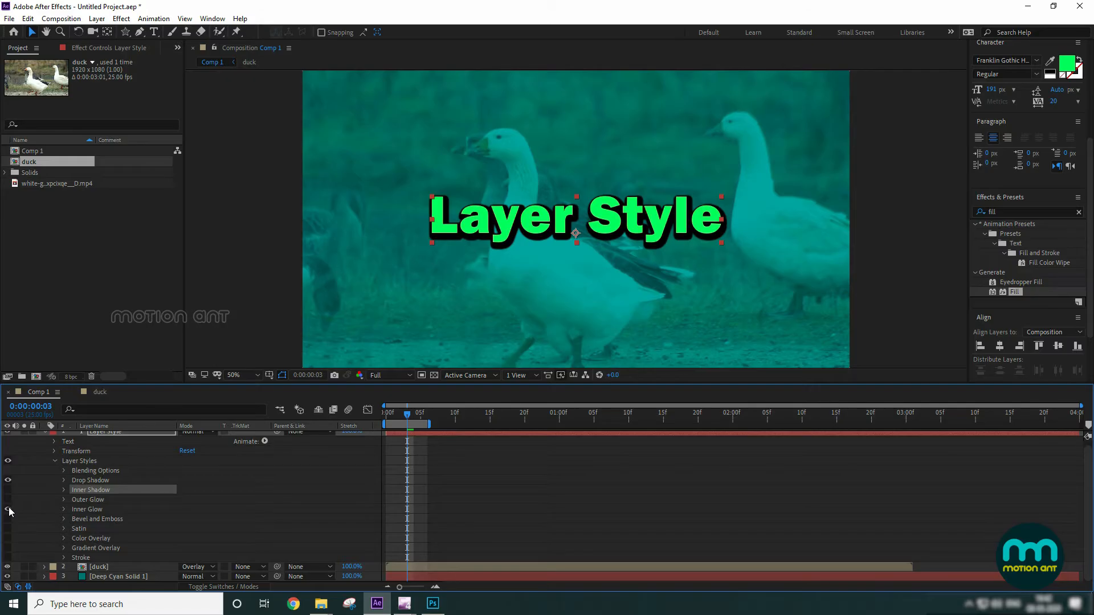
Set the text's Inner Glow to 100% opacity, 73% noise, 0% gradient smoothness and 50% choke, and compare the text with and without it.
left_click(81, 510)
left_click(64, 510)
scroll(127, 540, "down", 2)
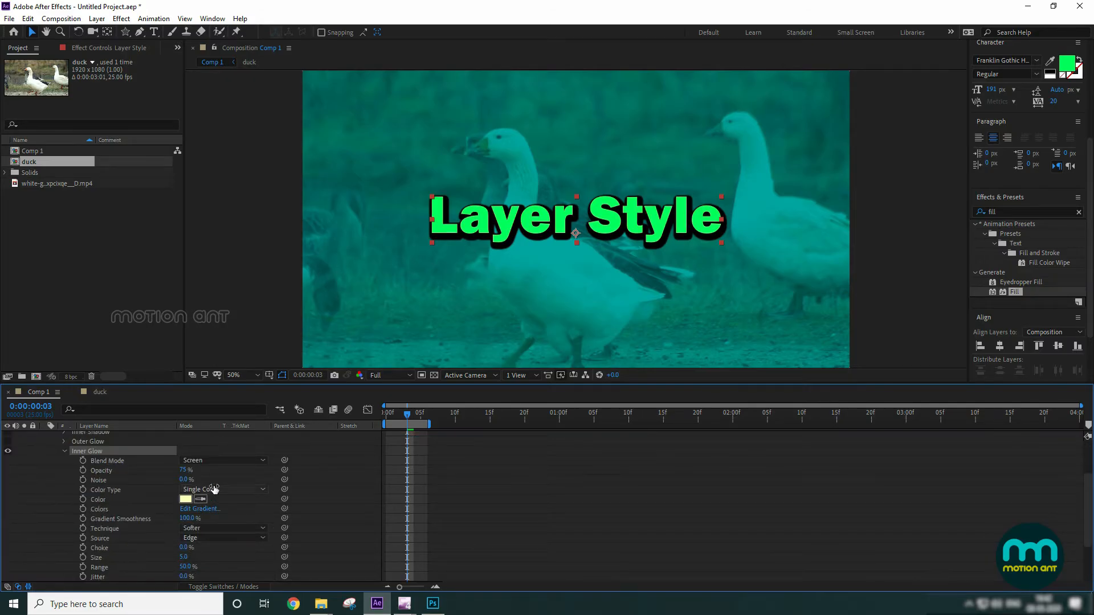
left_click_drag(184, 473, 293, 476)
left_click_drag(182, 480, 154, 519)
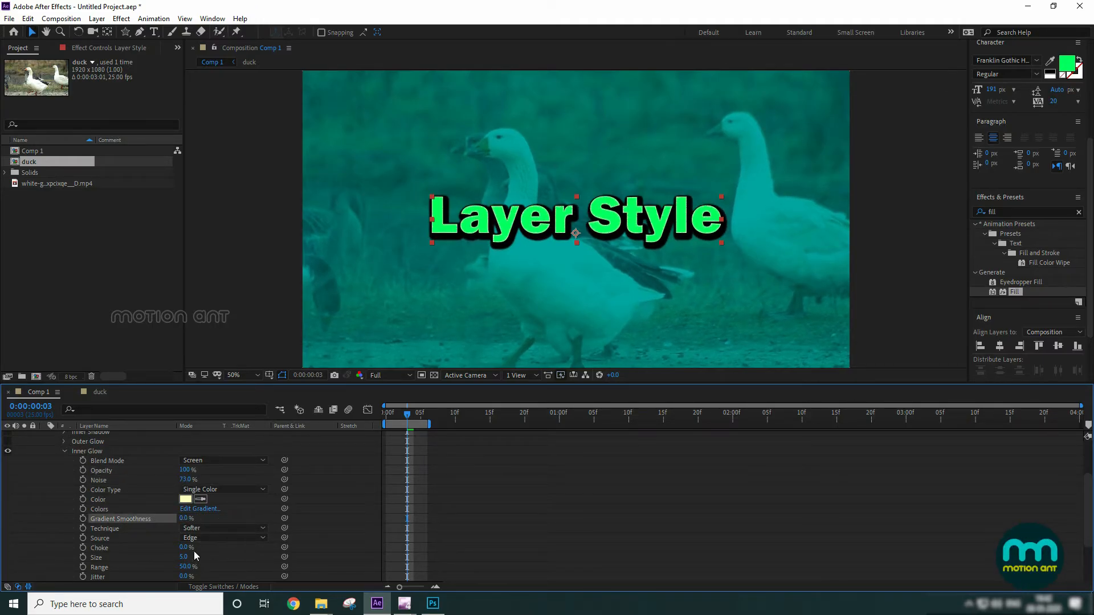
mouse_move(239, 547)
left_mouse_down()
mouse_move(150, 547)
mouse_move(245, 550)
mouse_move(220, 552)
left_mouse_up()
scroll(632, 280, "up", 2)
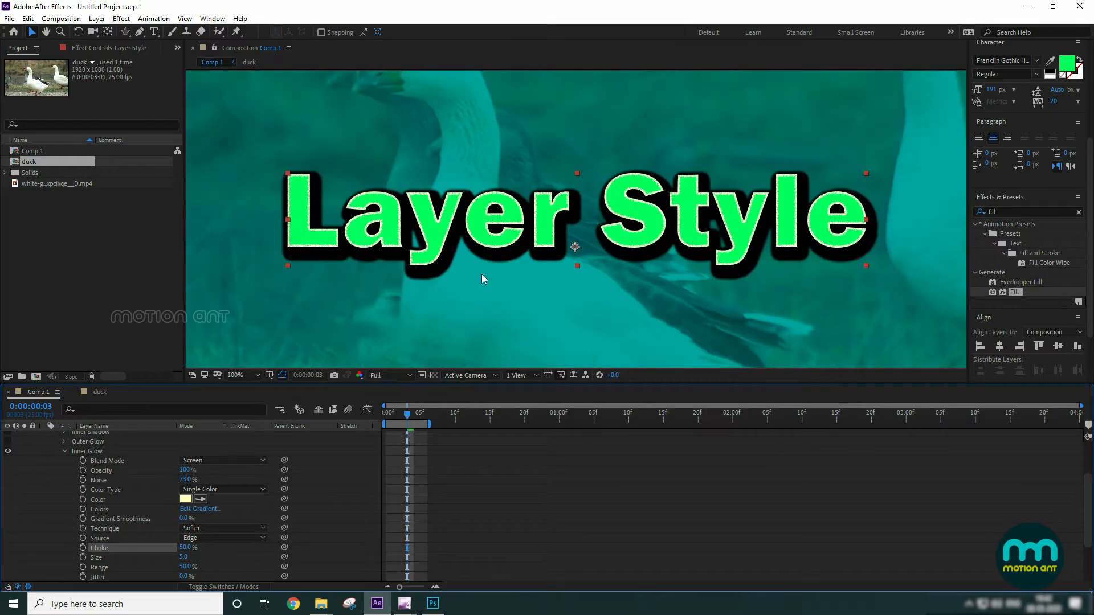
left_click(9, 450)
left_click(9, 451)
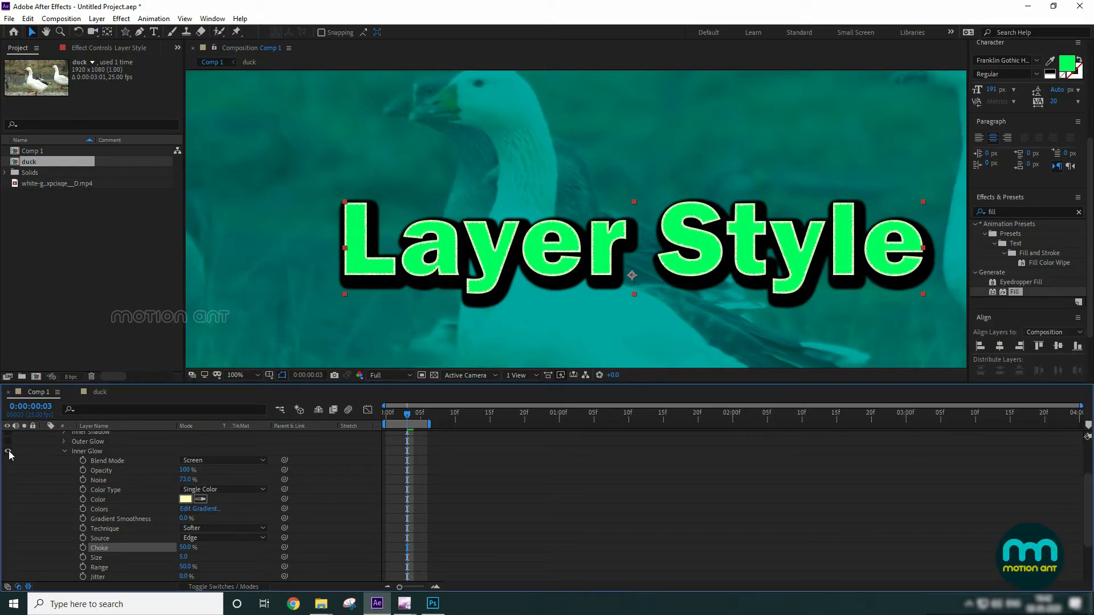
left_click(55, 447)
left_click(64, 451)
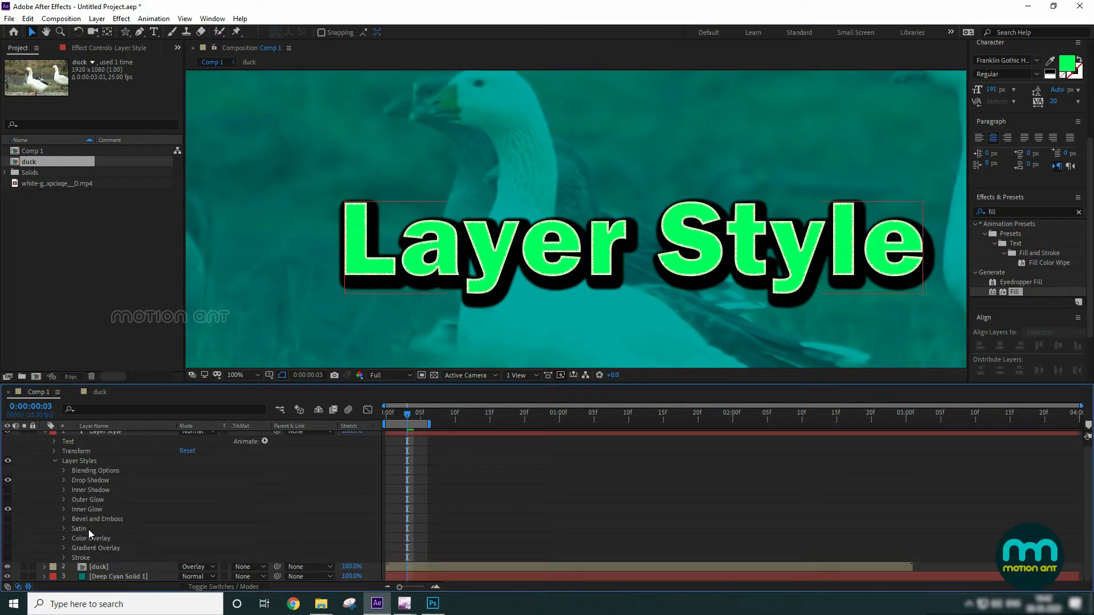
Enable Bevel and Emboss on the text layer and increase its size for a stronger inner bevel.
left_click(30, 522)
left_click(9, 520)
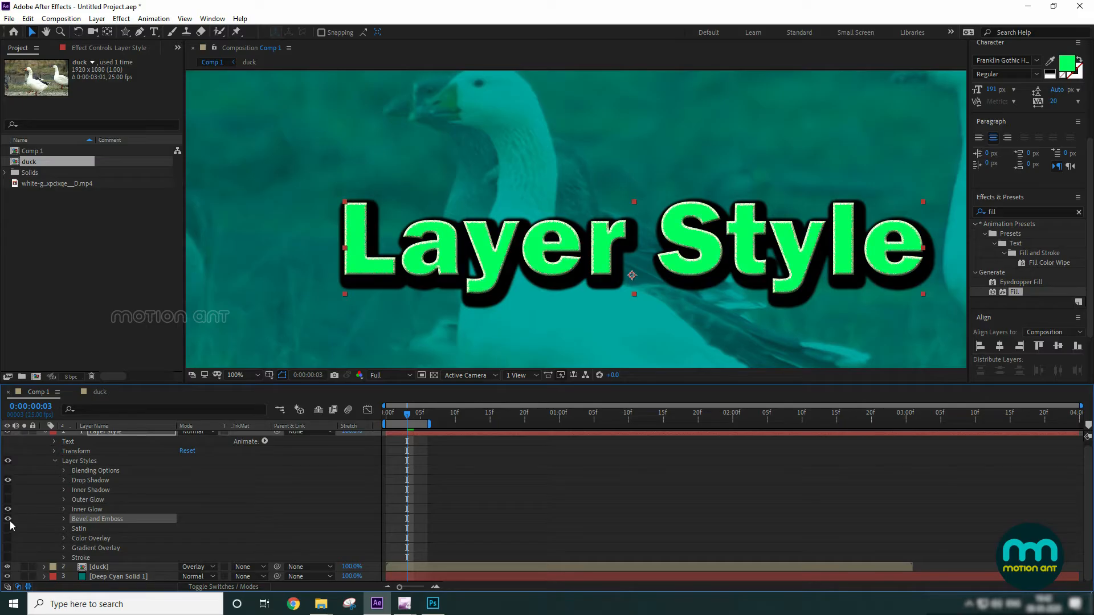
left_click(63, 519)
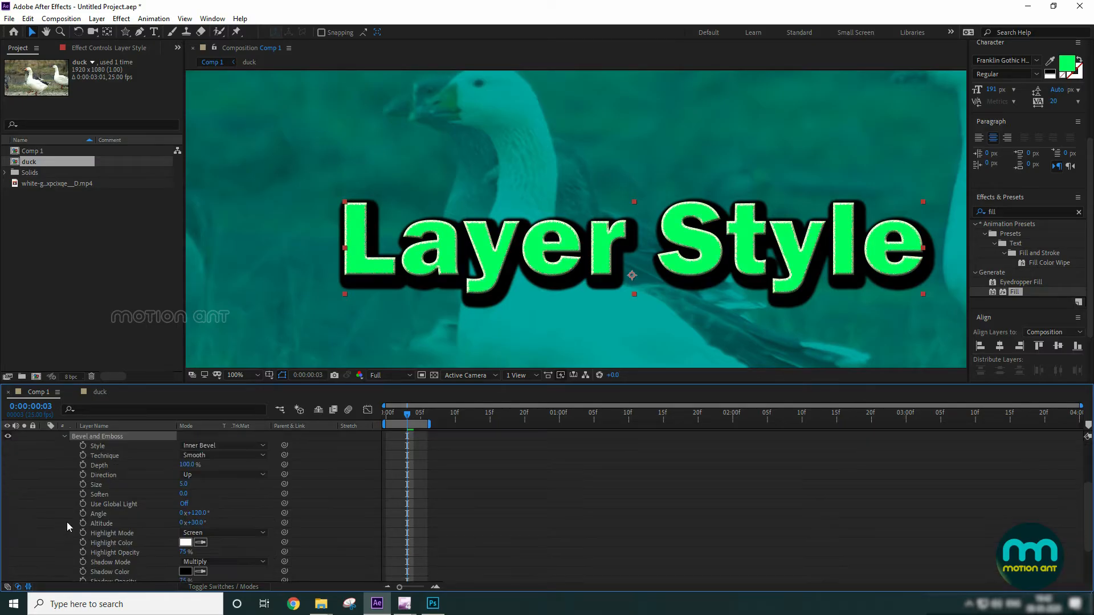
left_click_drag(185, 484, 222, 486)
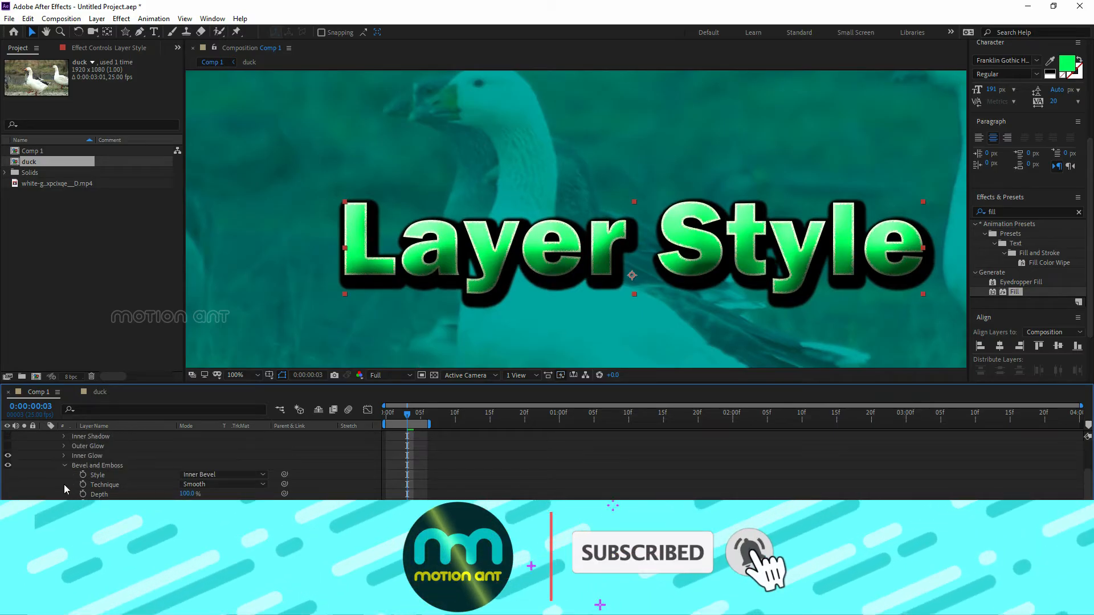
scroll(191, 464, "up", 3)
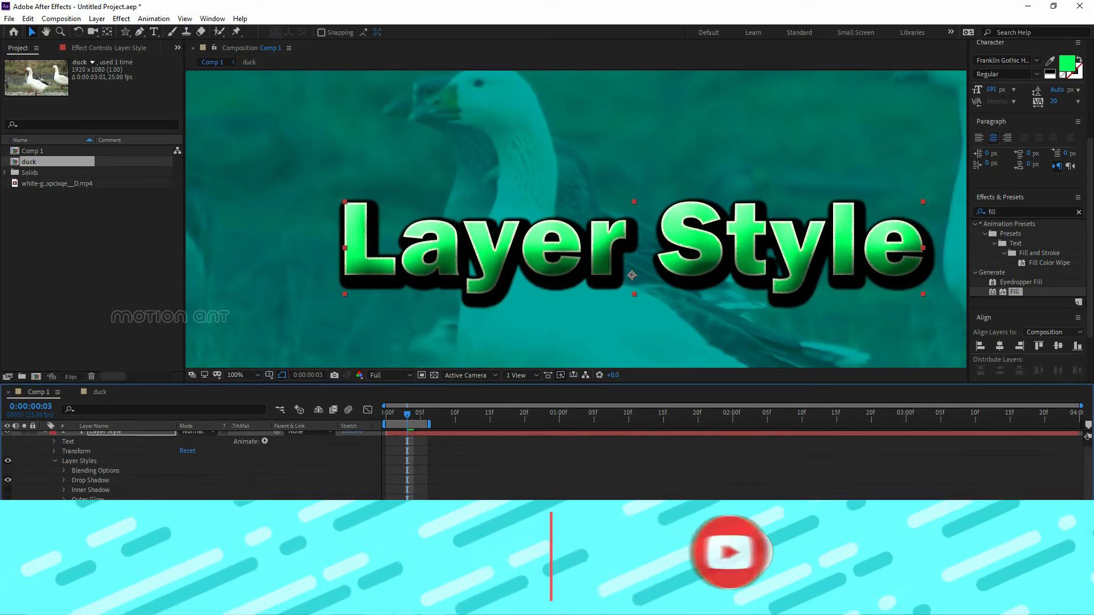
Preview the Satin and Color Overlay styles on the text layer, leaving both off.
left_click(8, 529)
left_click(8, 528)
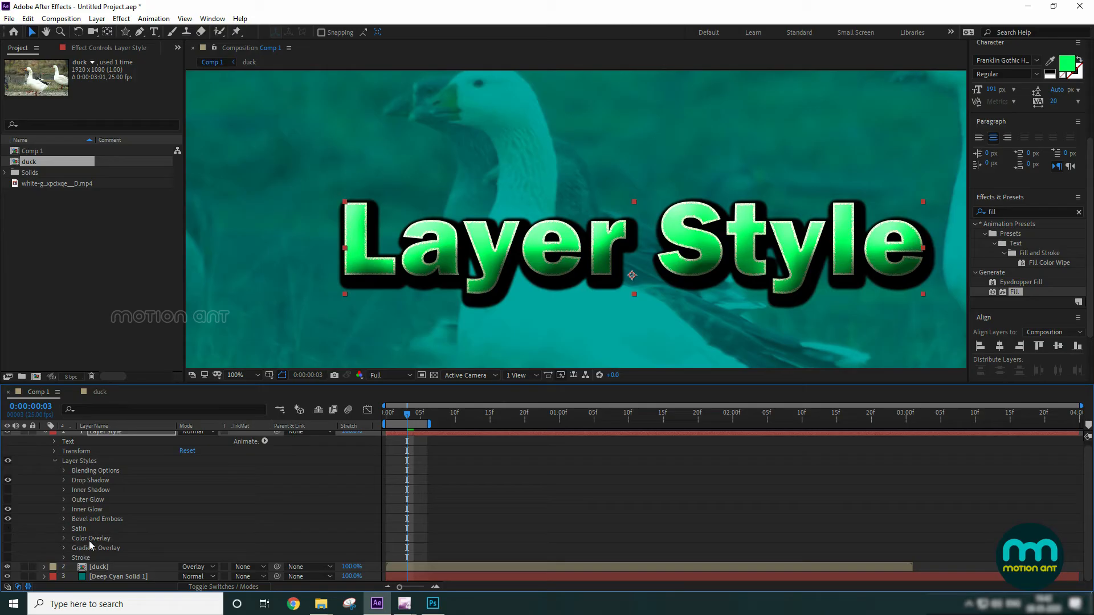
left_click(8, 538)
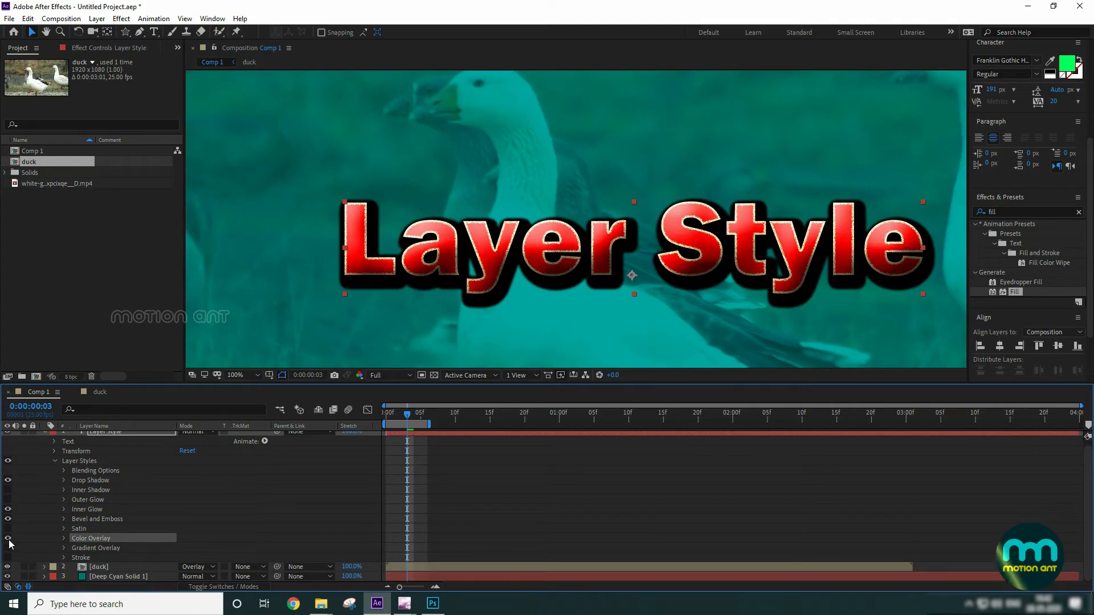
left_click(8, 538)
Enable Gradient Overlay on the text layer with a gradient from red FF0000 to blue 00A8FF.
left_click(8, 548)
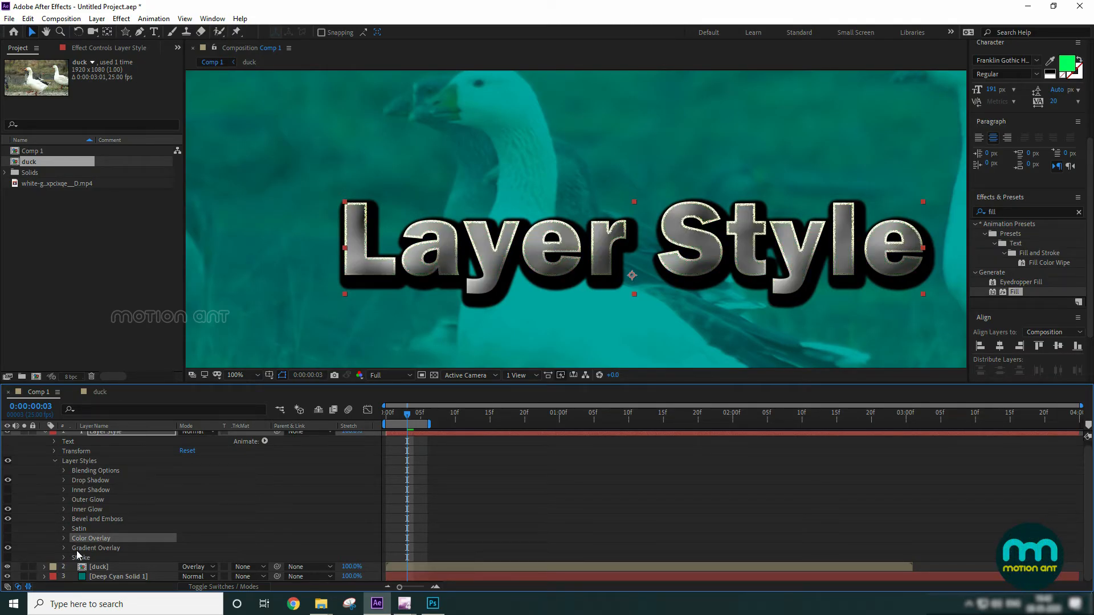
left_click(63, 548)
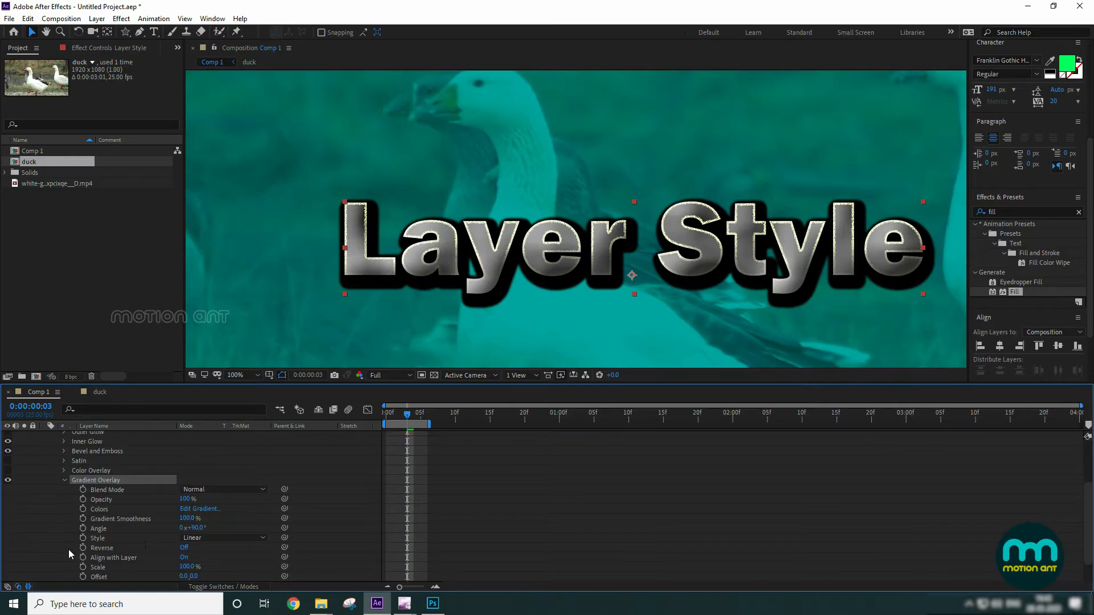
left_click(201, 508)
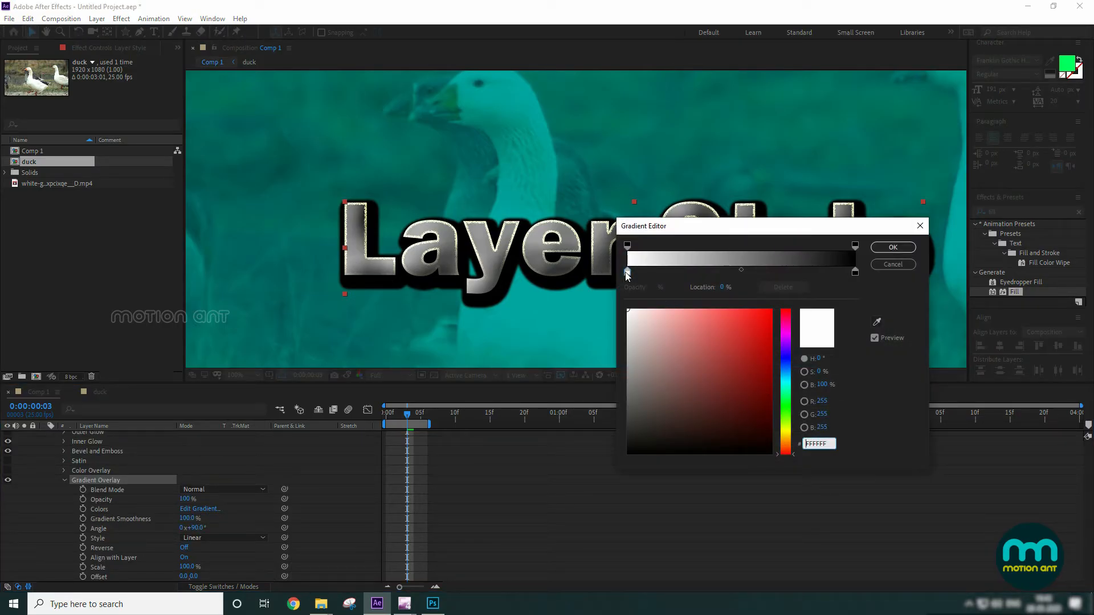
left_click_drag(761, 325, 771, 310)
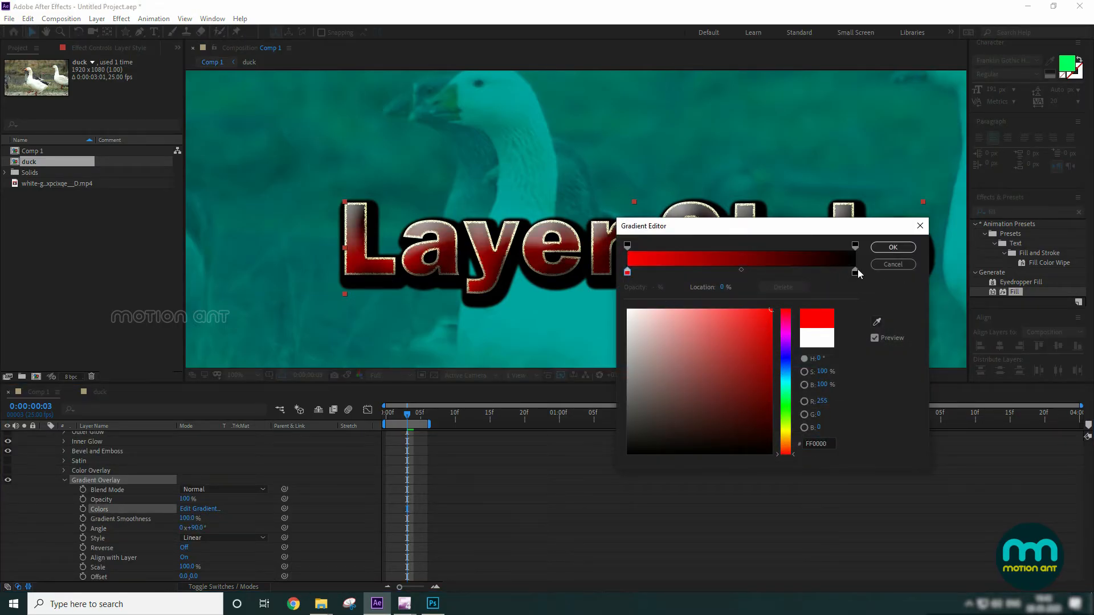
left_click(855, 271)
left_click(789, 375)
left_click(768, 313)
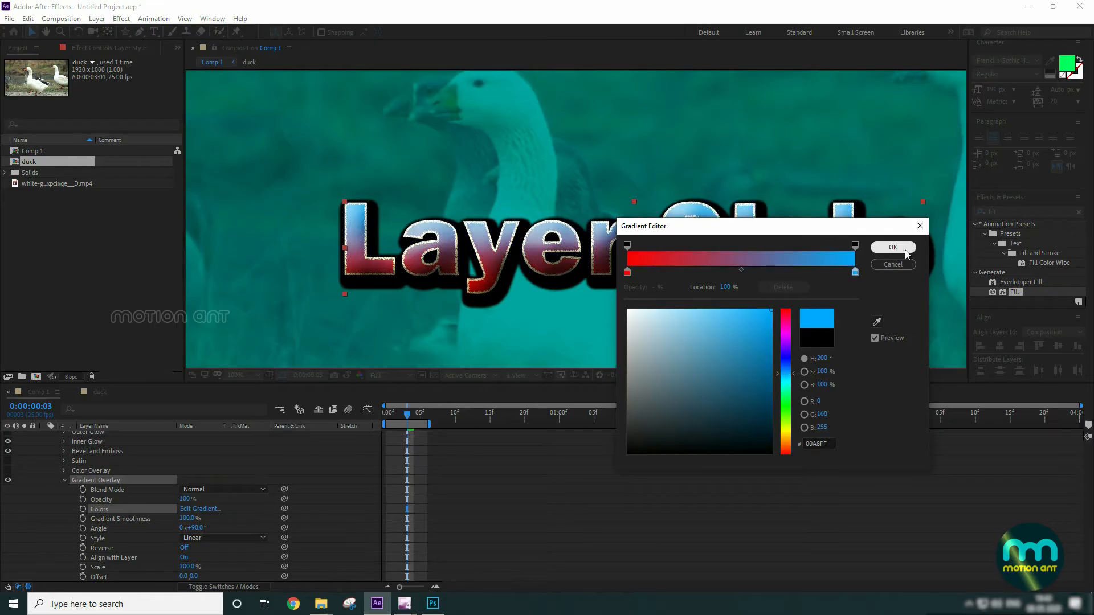
left_click(896, 248)
Enable the Stroke style on the text layer with size 4.1 and white color FFFFFF, then collapse the layer style properties.
scroll(95, 525, "down", 1)
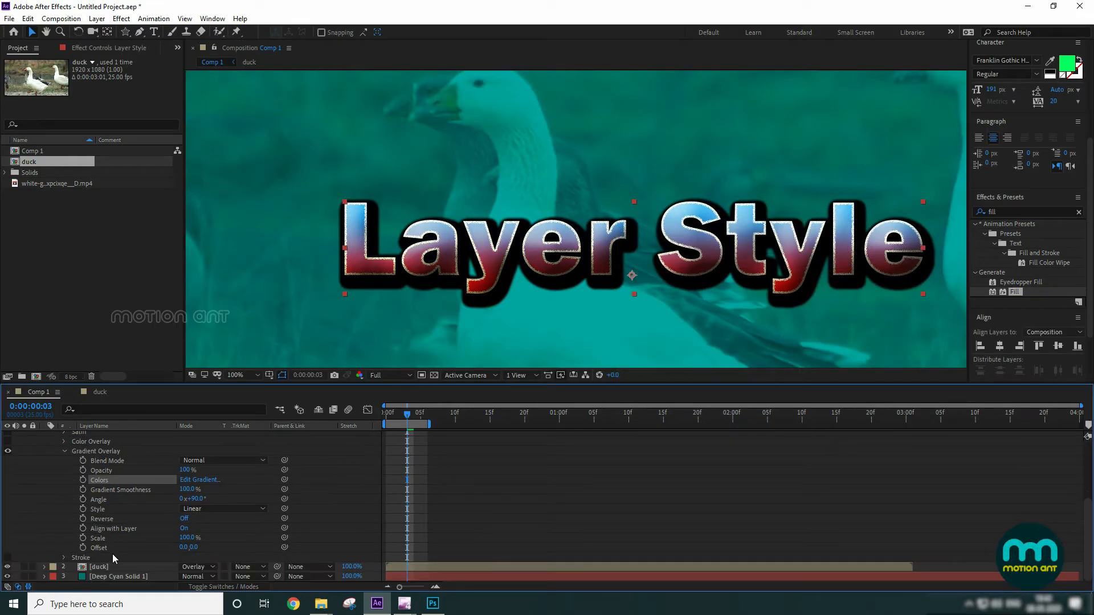
left_click(7, 558)
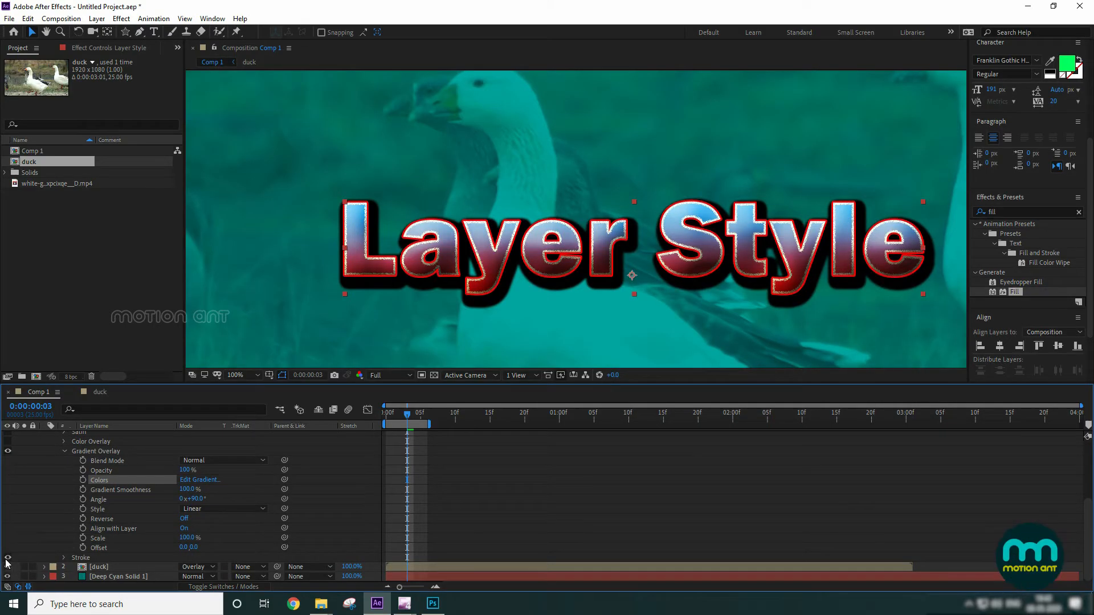
left_click(82, 559)
left_click(64, 558)
mouse_move(183, 561)
left_mouse_down()
mouse_move(227, 563)
mouse_move(215, 565)
left_mouse_up()
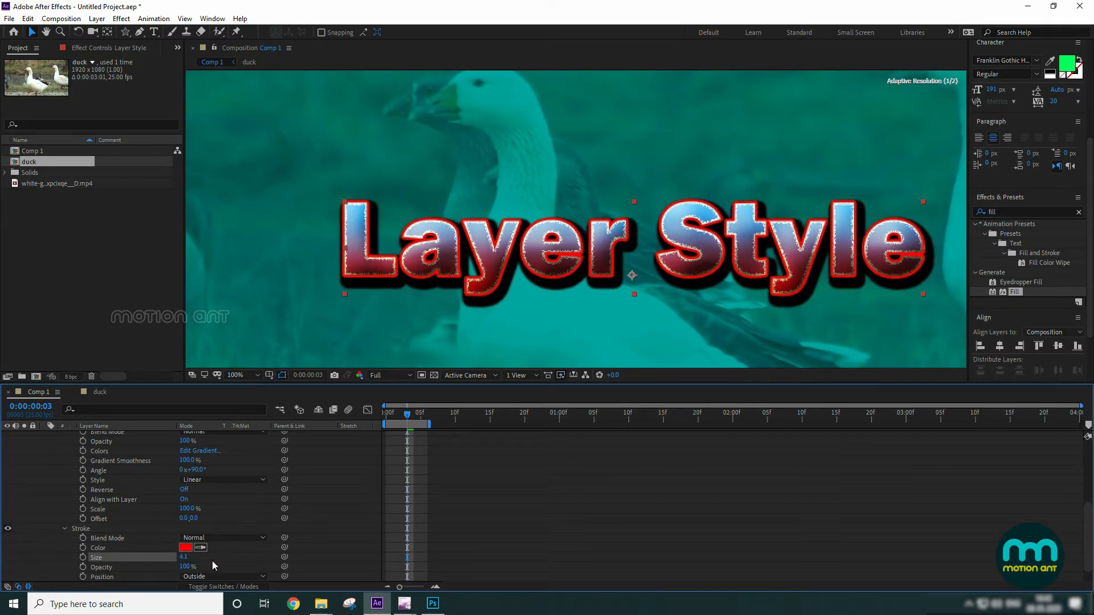
left_click(185, 547)
left_click(391, 397)
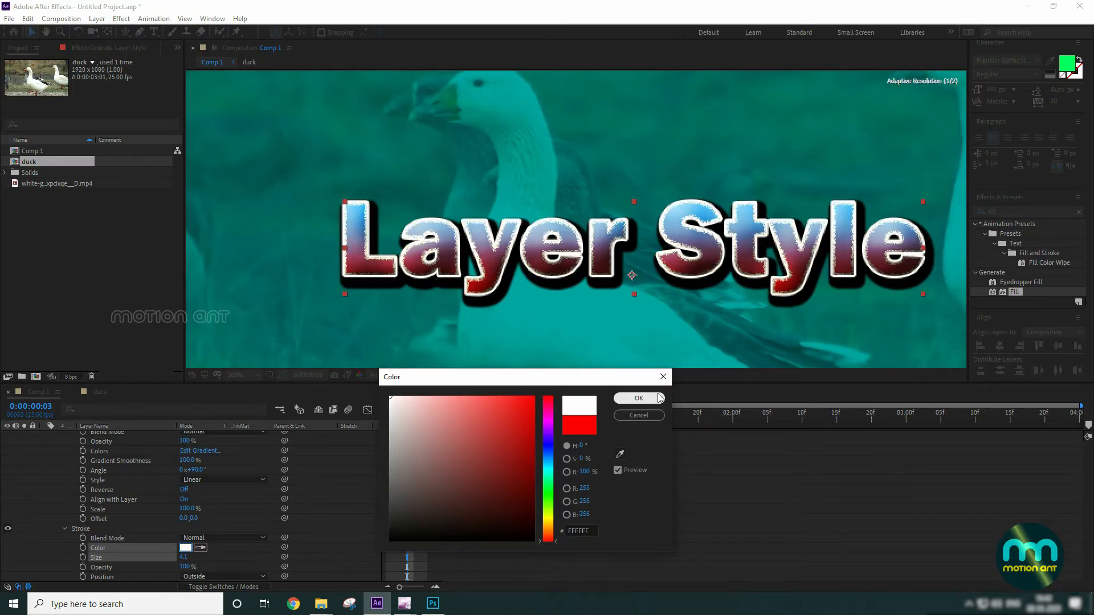
left_click(639, 398)
scroll(43, 472, "up", 3)
left_click(63, 480)
scroll(67, 487, "up", 3)
left_click(54, 466)
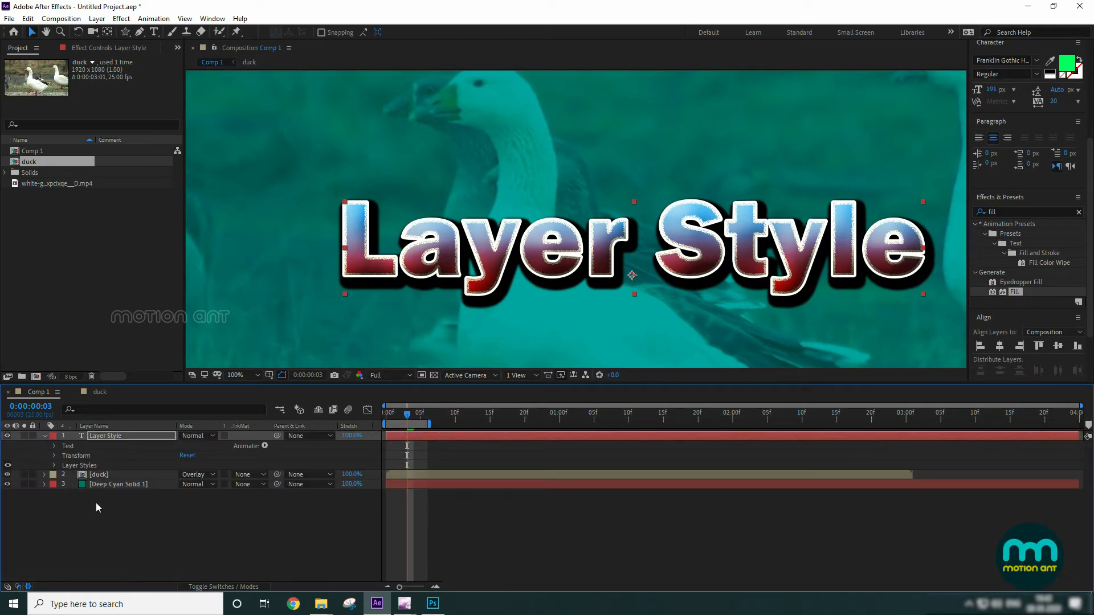
Compare the text with and without all of its layer styles, and with and without the Drop Shadow alone.
left_click(134, 436)
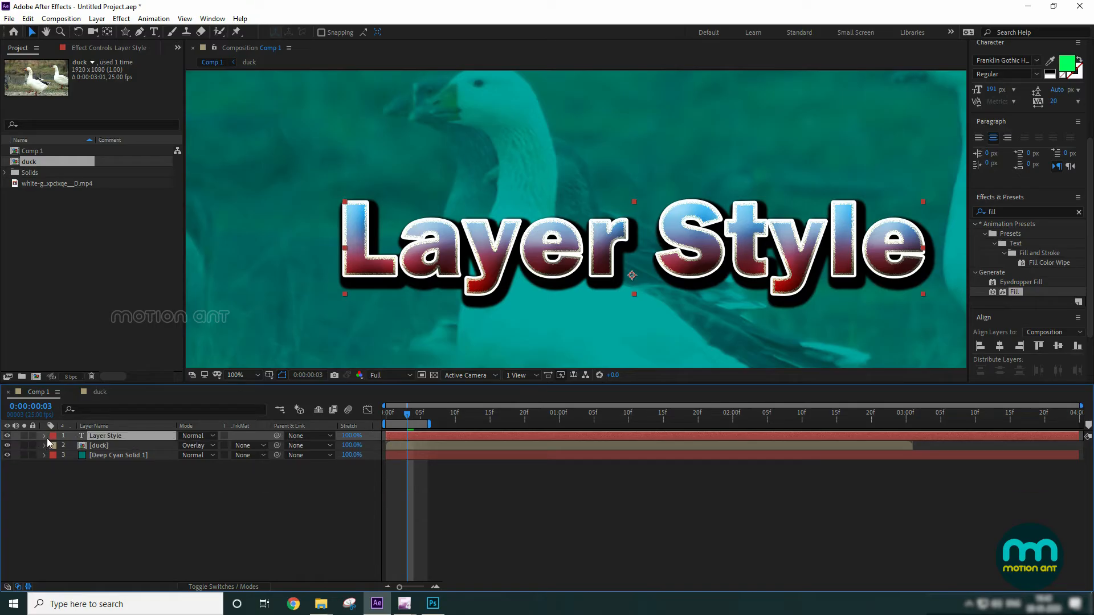
left_click(54, 465)
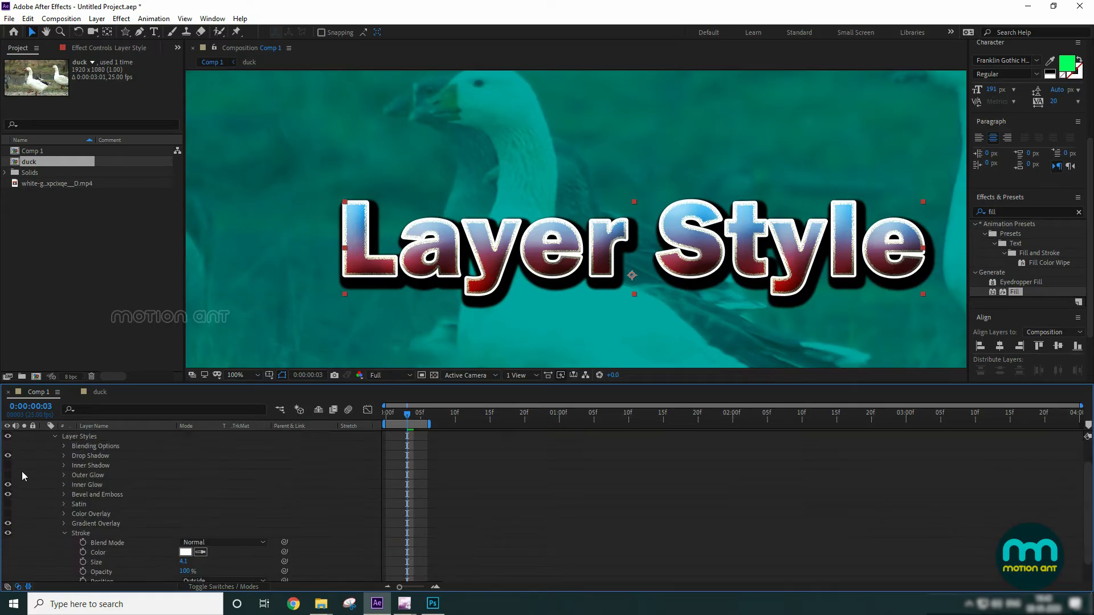
left_click(63, 533)
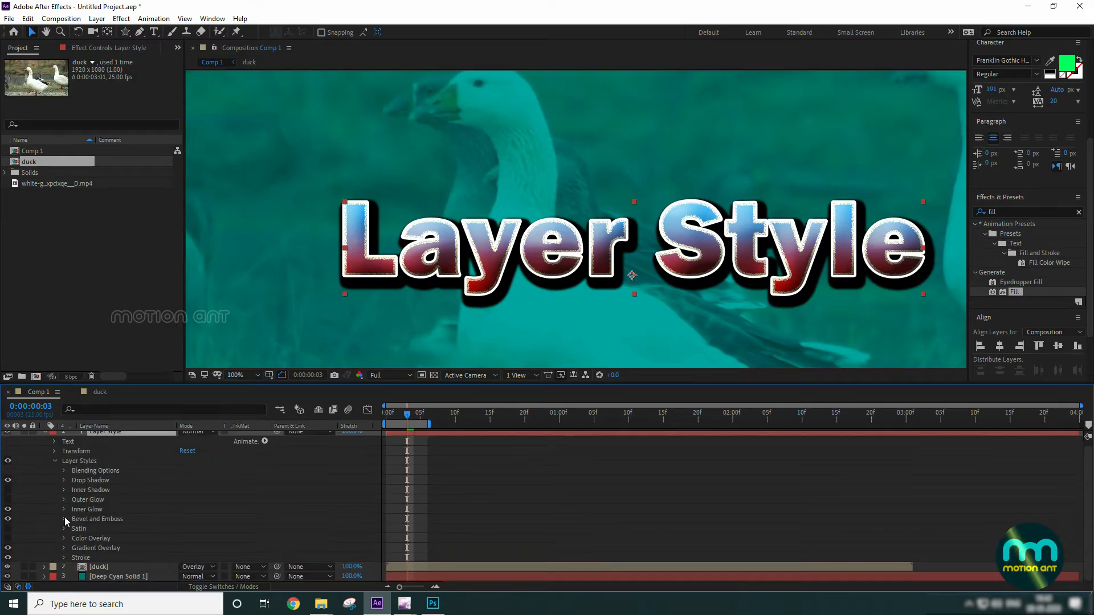
left_click(8, 465)
left_click(8, 466)
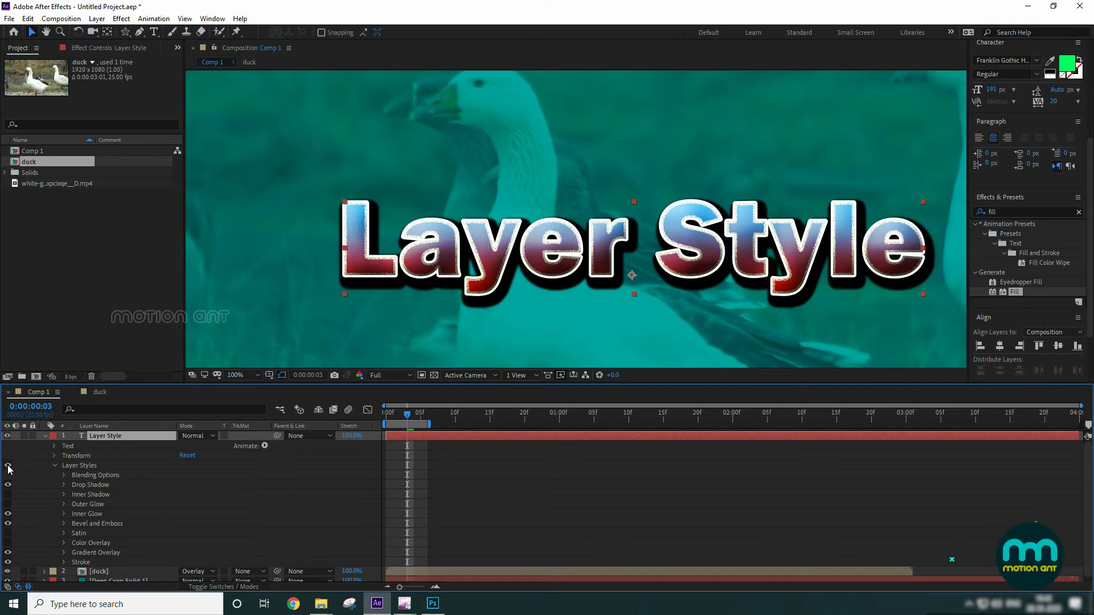
left_click(8, 466)
left_click(8, 466)
left_click(8, 466)
left_click(8, 466)
left_click(8, 485)
left_click(8, 485)
Remove all layer styles from the text layer.
left_click(96, 19)
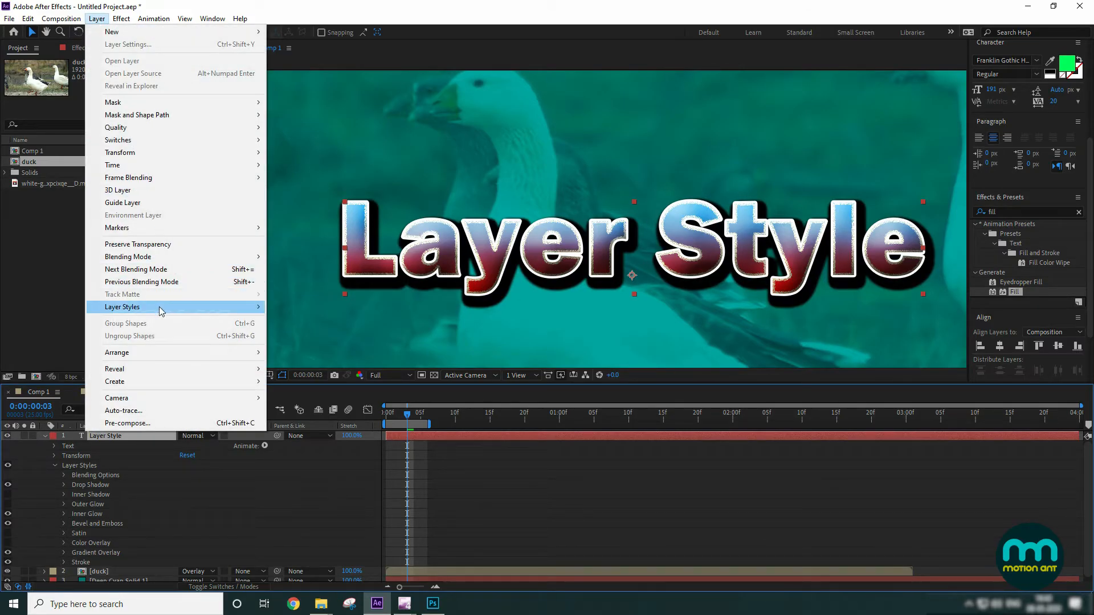
mouse_move(162, 307)
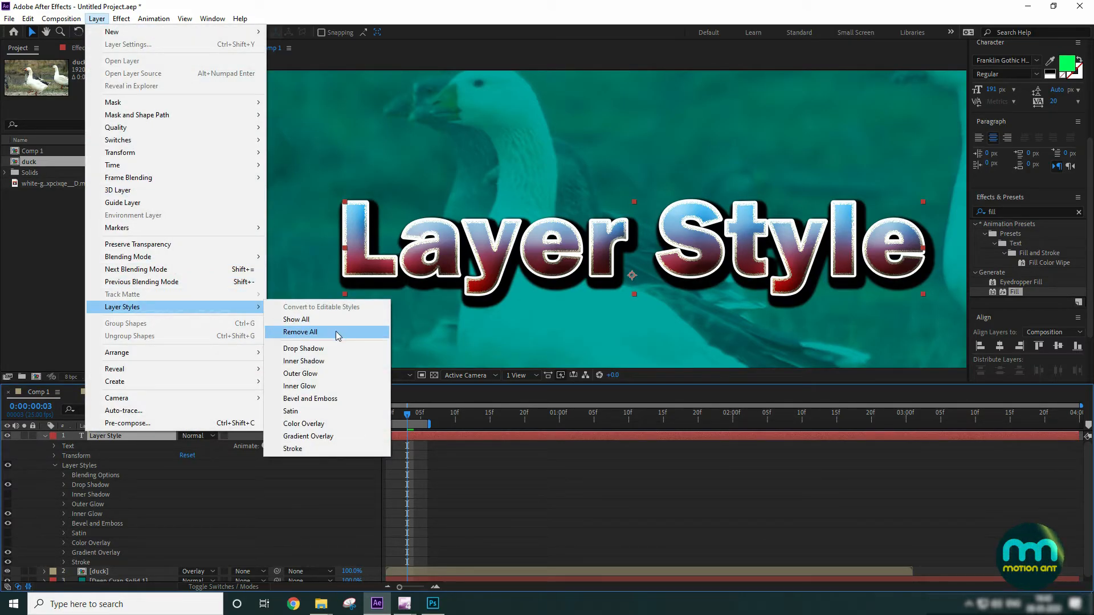
left_click(336, 331)
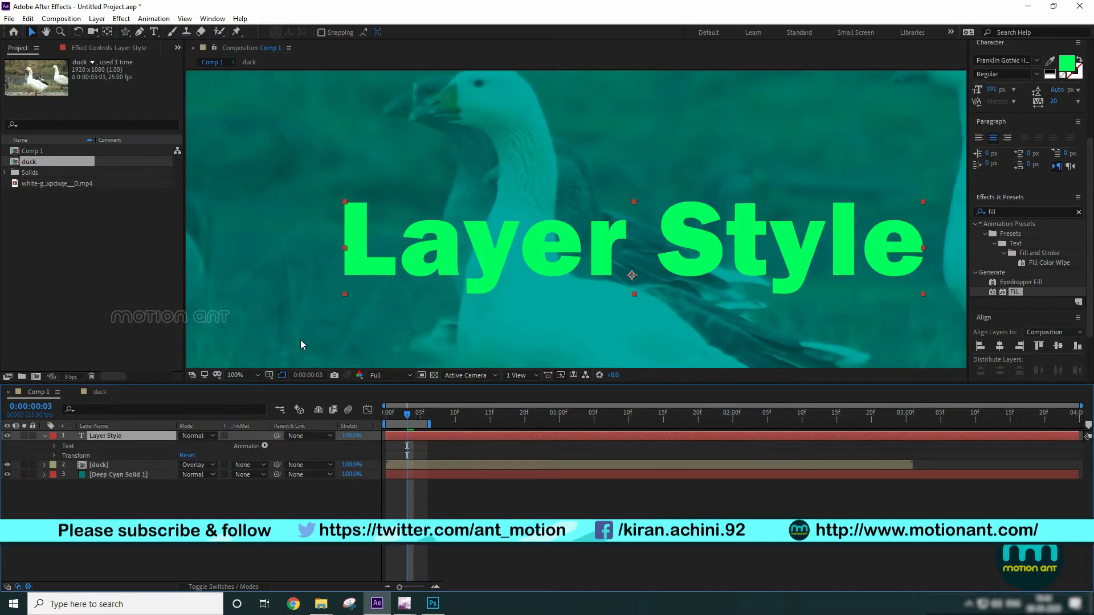
Add only a Stroke layer style to the text layer and set its color to white FFFFFF.
left_click(97, 19)
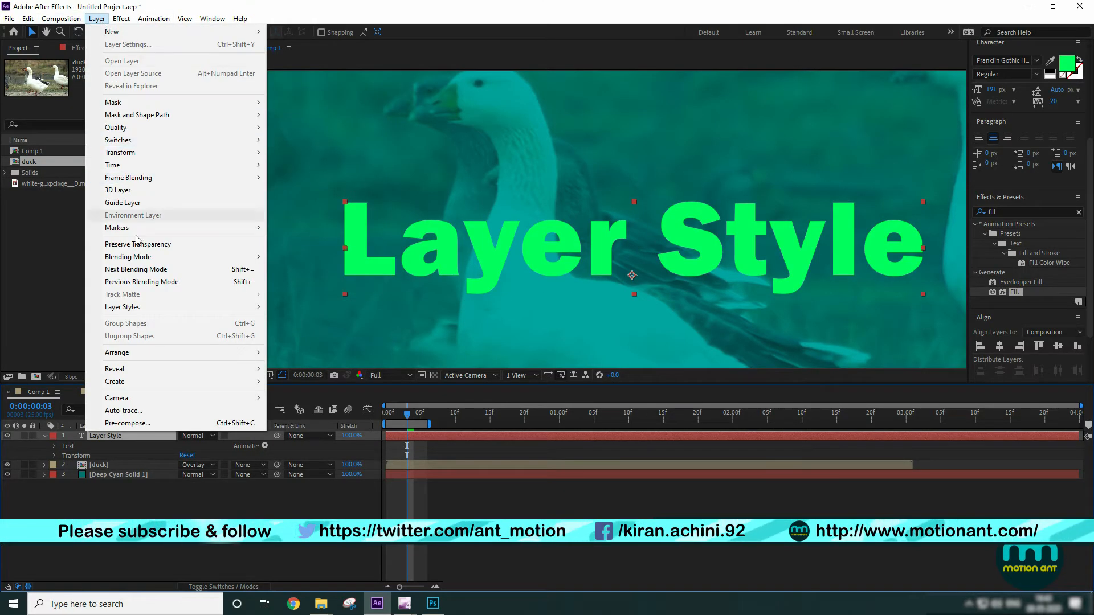
mouse_move(165, 307)
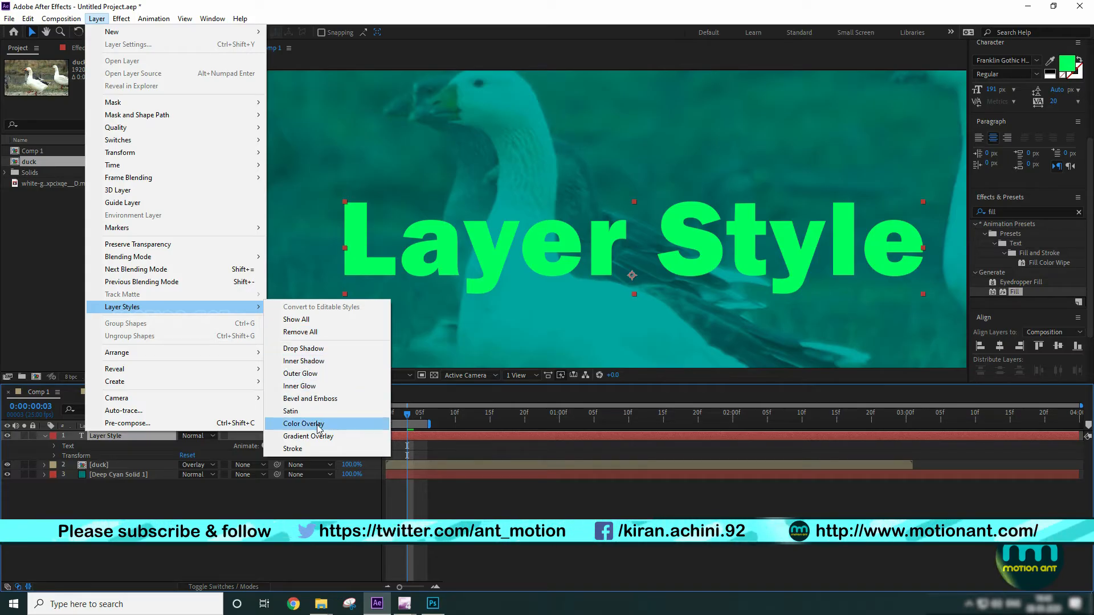
left_click(328, 448)
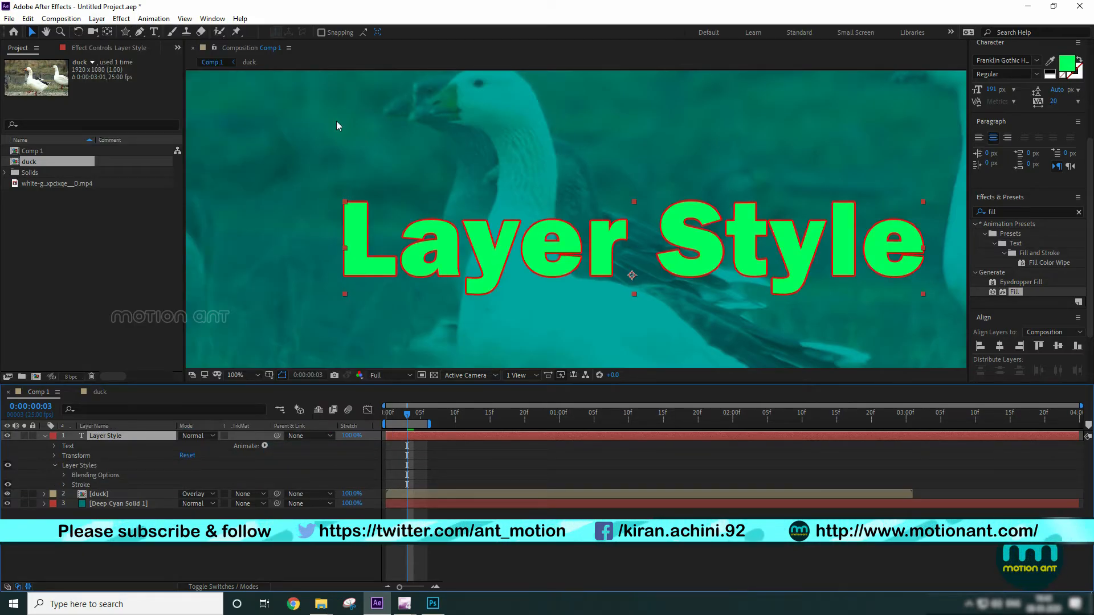
left_click(65, 485)
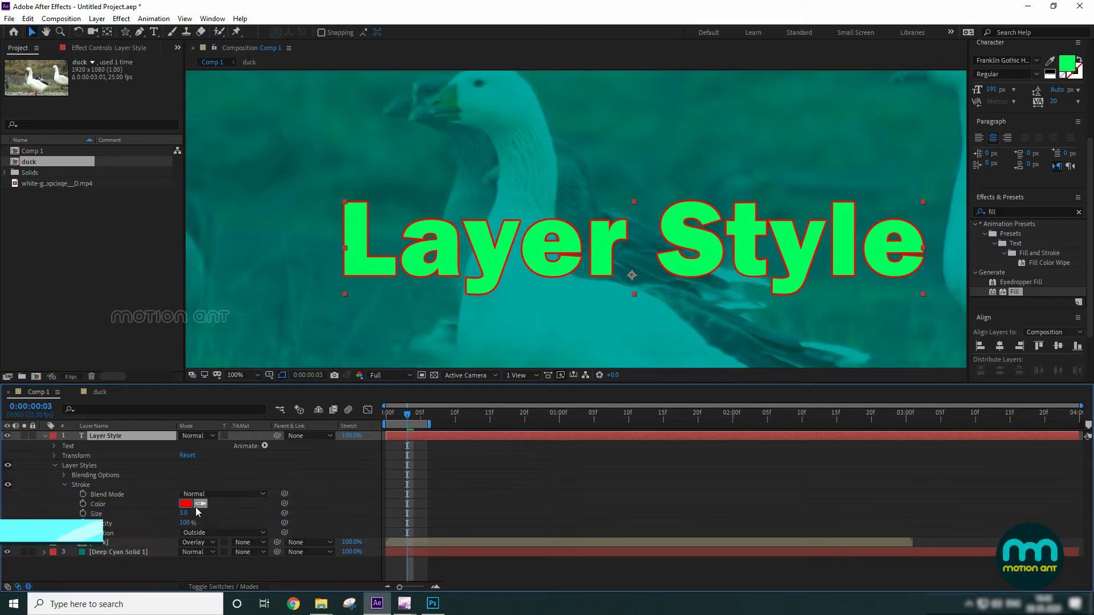
left_click(185, 504)
left_click(391, 397)
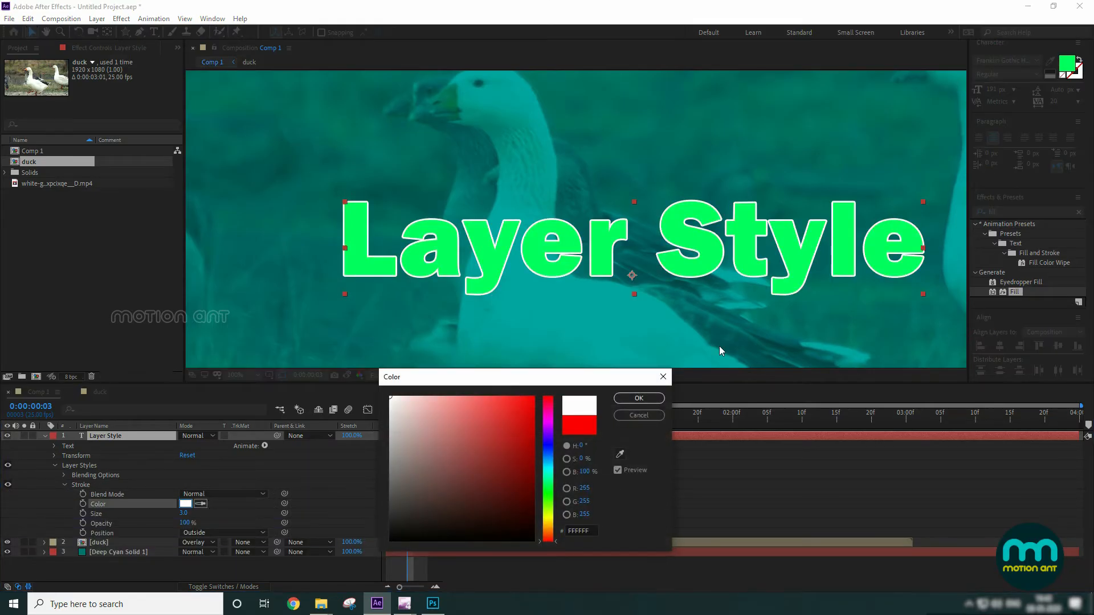
left_click(648, 400)
left_click(97, 18)
mouse_move(133, 311)
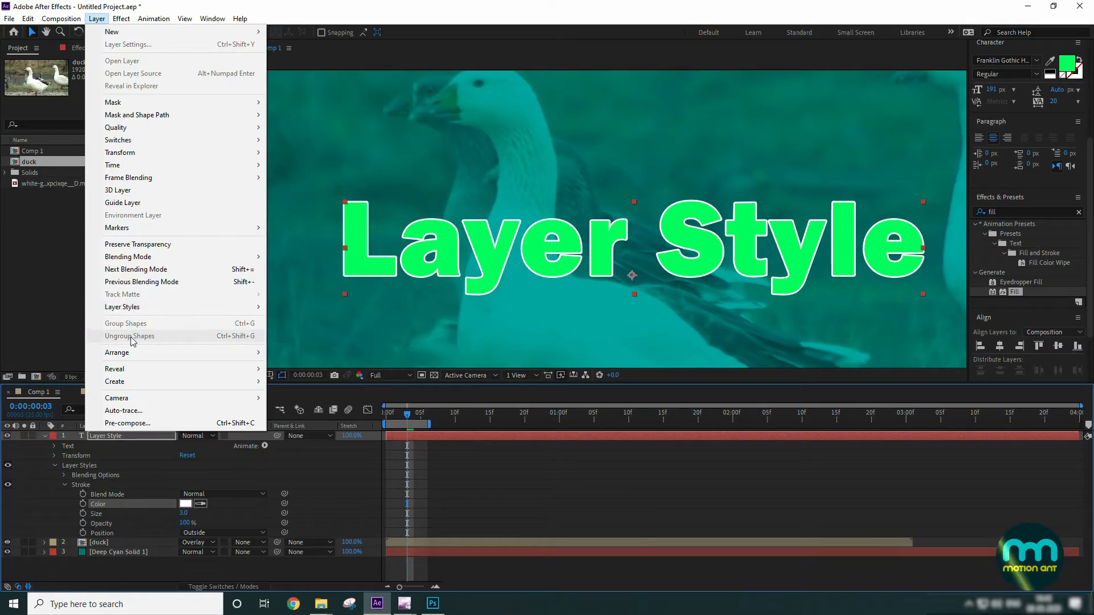
mouse_move(144, 360)
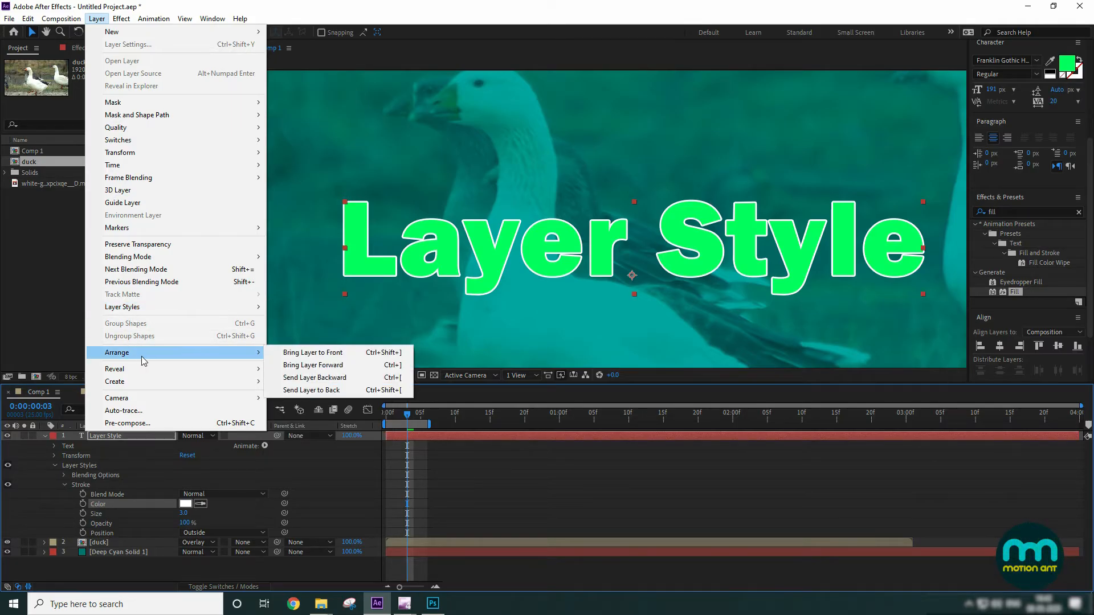
Duplicate the "Layer Style" text layer with its properties collapsed and move the copy above the original text.
left_click(48, 440)
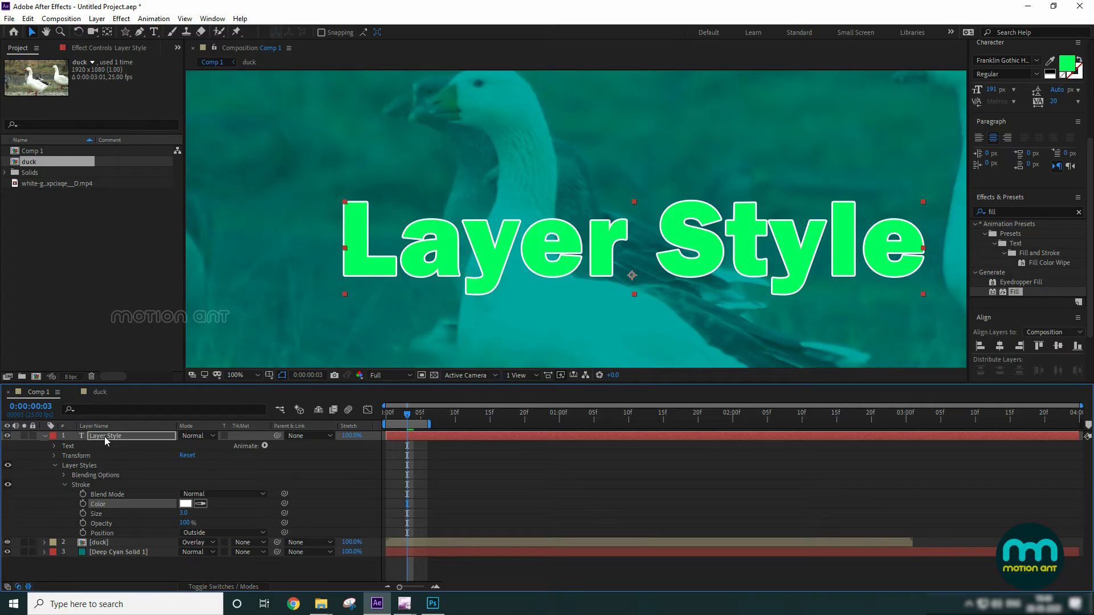
left_click(105, 437)
left_click(46, 436)
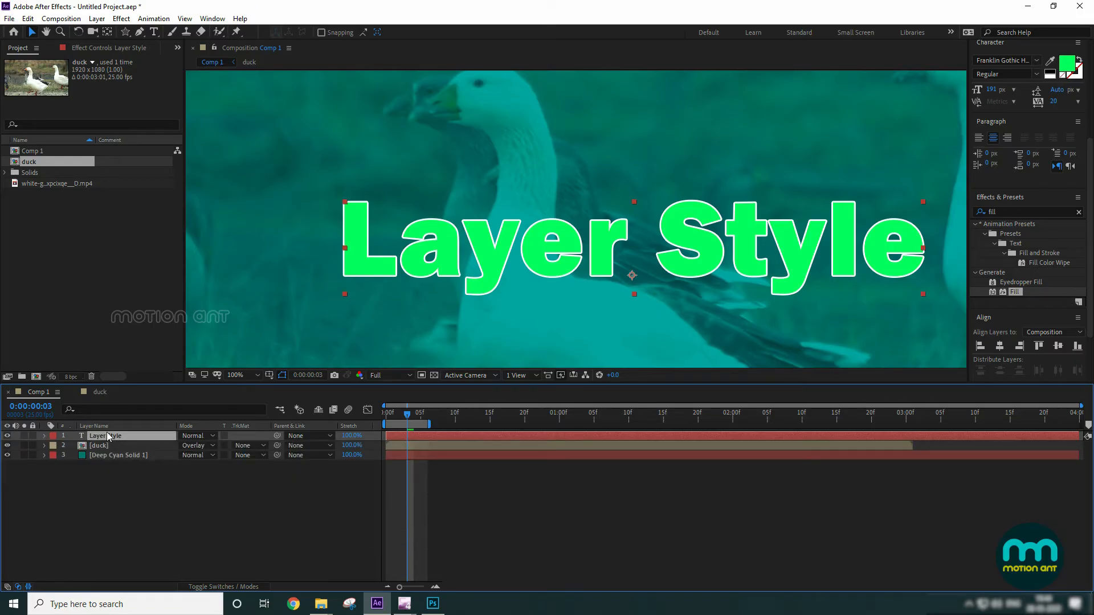
key("ctrl+d")
left_click_drag(593, 244, 582, 175)
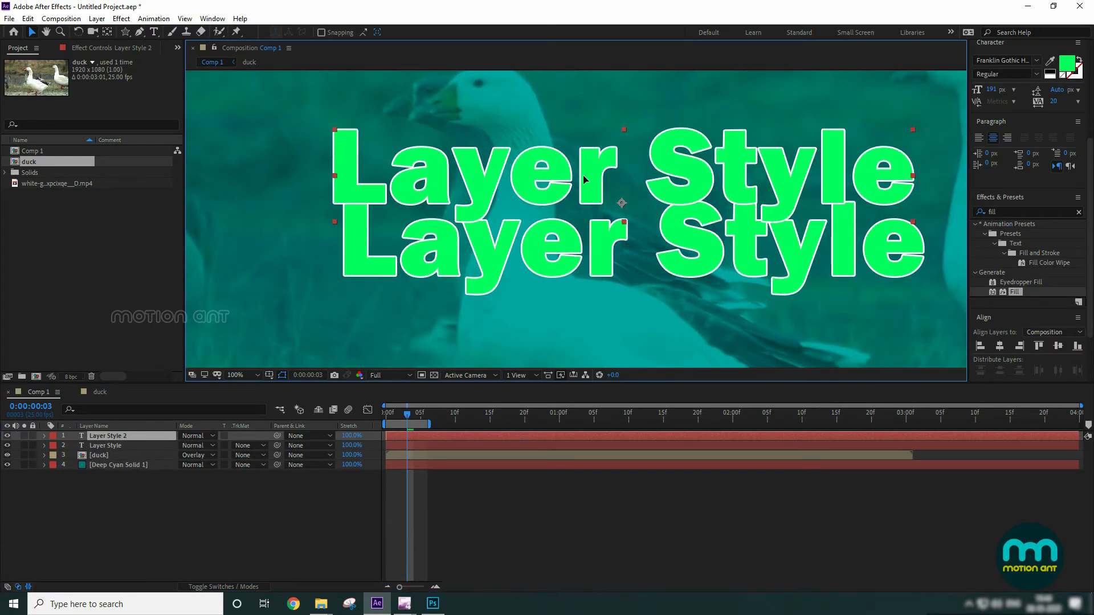
Replace the duplicated text with "Up Text" and return to the Selection tool.
double_click(584, 176)
type("Up")
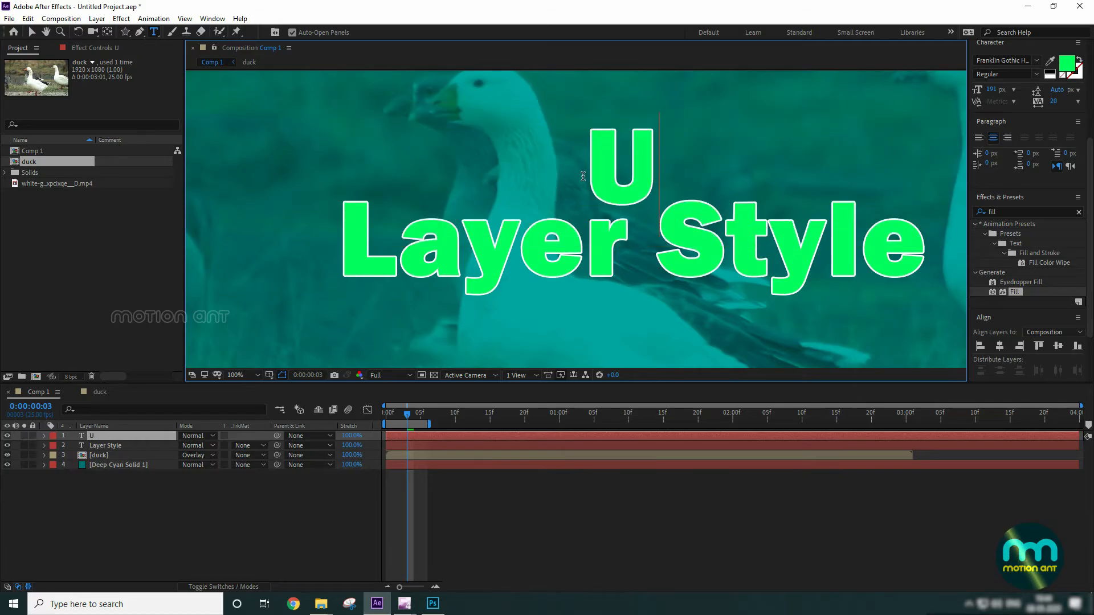
type("ext")
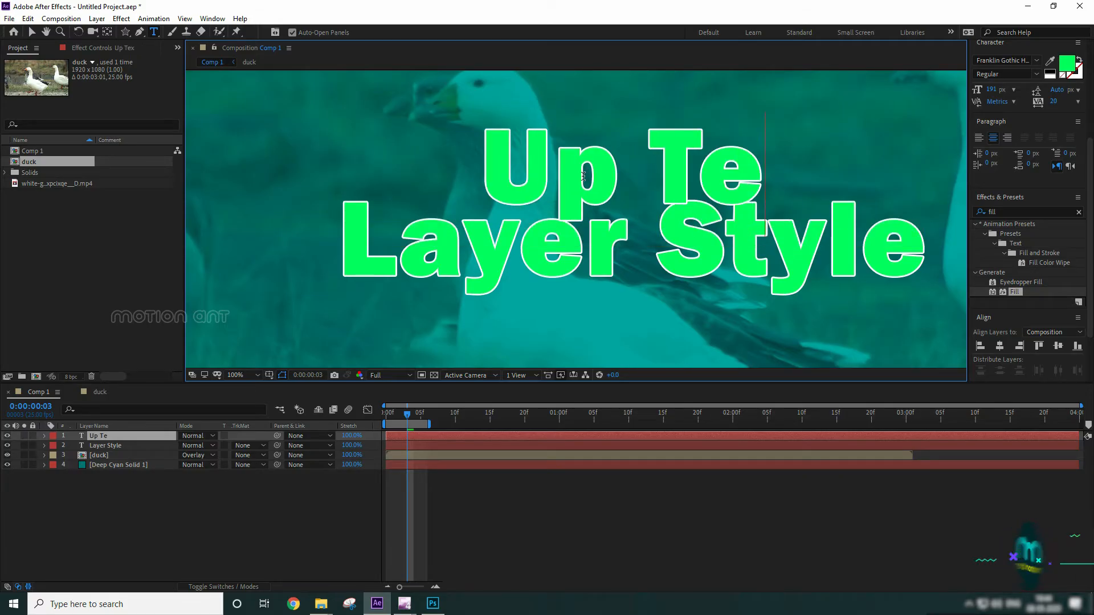
left_click(37, 33)
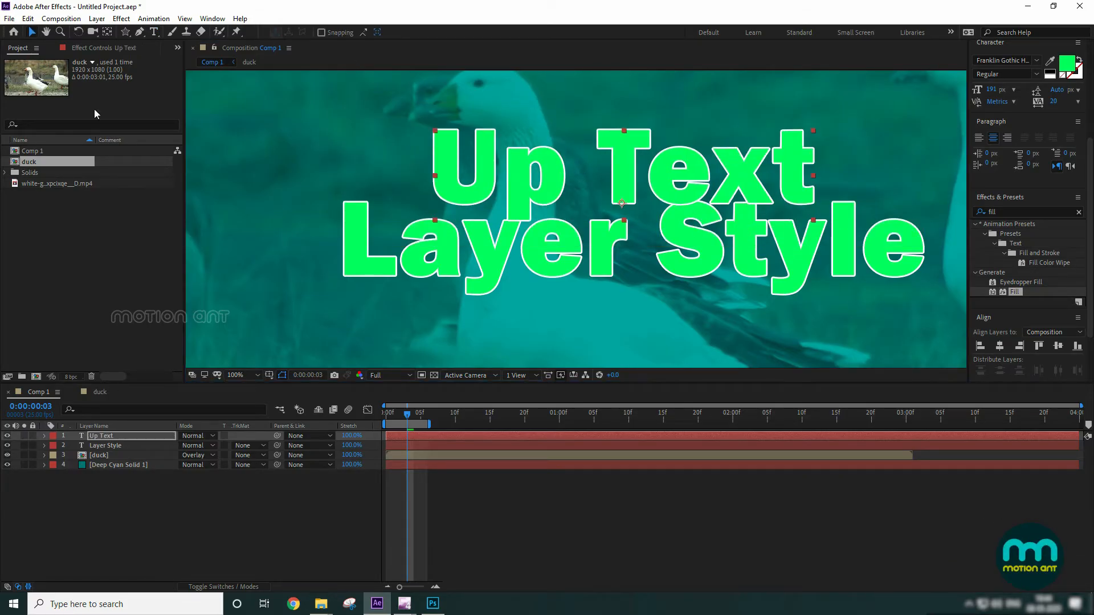
Set the "Up Text" fill color to pure red and move the text so it overlaps "Layer Style".
left_click(1068, 63)
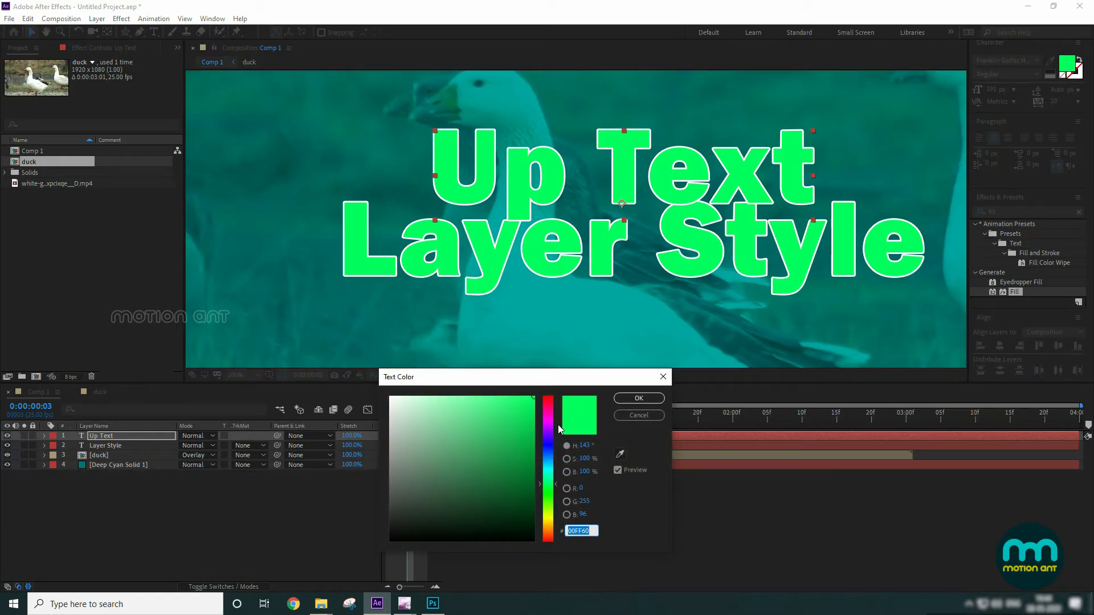
left_click_drag(549, 428, 548, 387)
left_click(638, 399)
left_click_drag(639, 168, 529, 224)
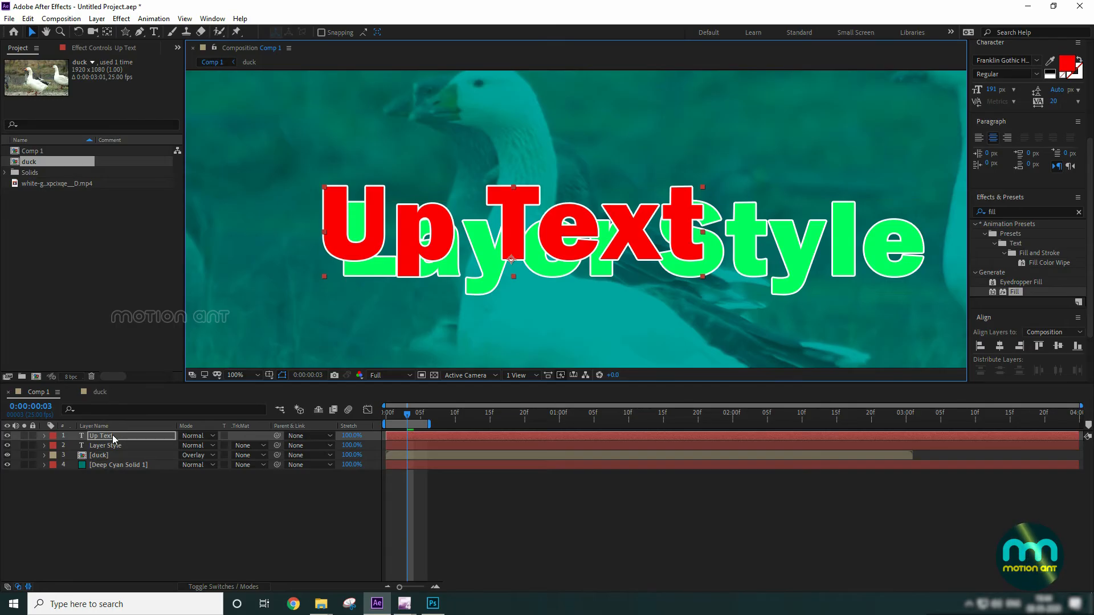
Apply Bring Layer to Front to "Up Text", including after moving it to the bottom of the layer stack.
left_click(96, 20)
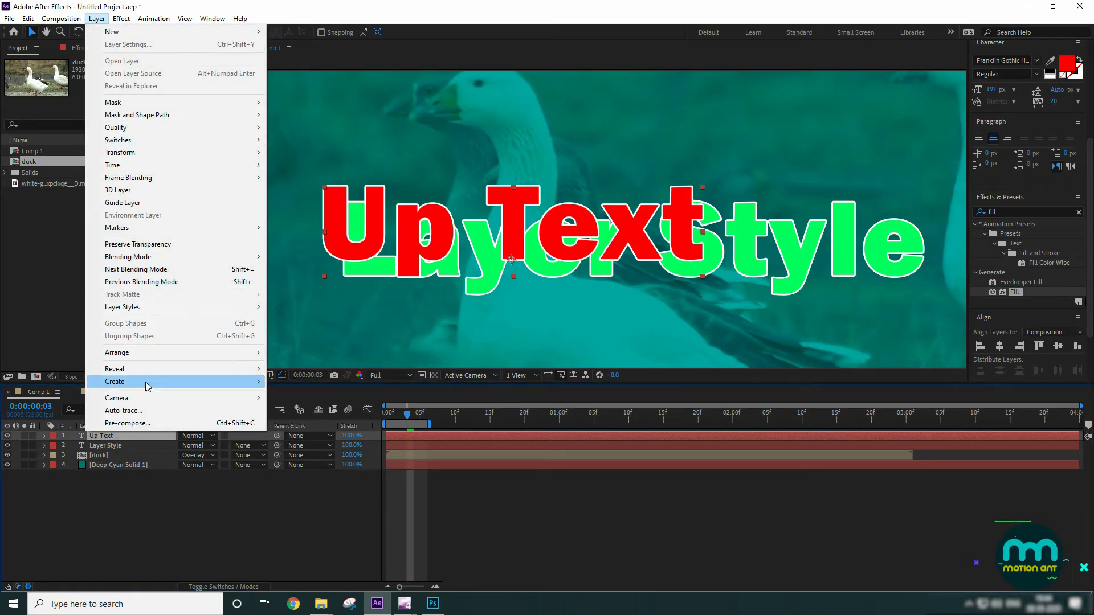
mouse_move(145, 353)
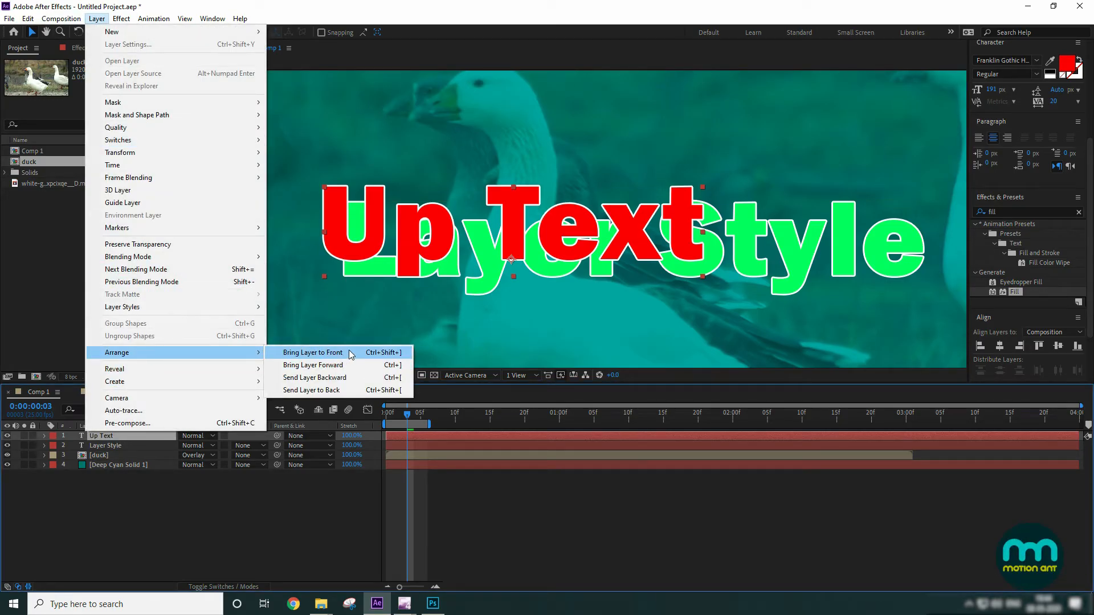
left_click(351, 354)
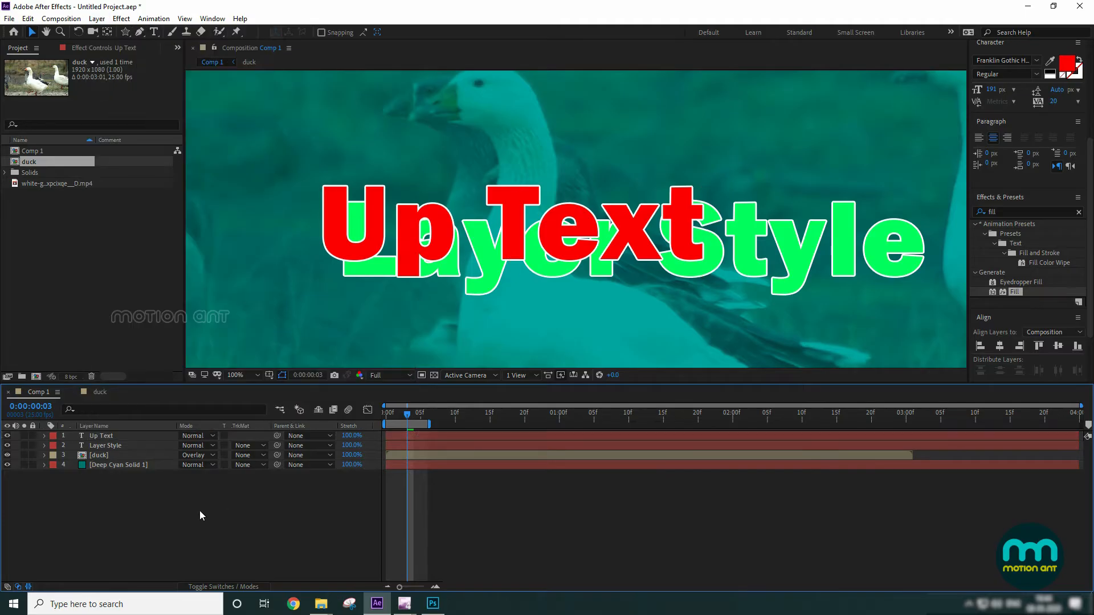
left_click_drag(105, 439, 111, 491)
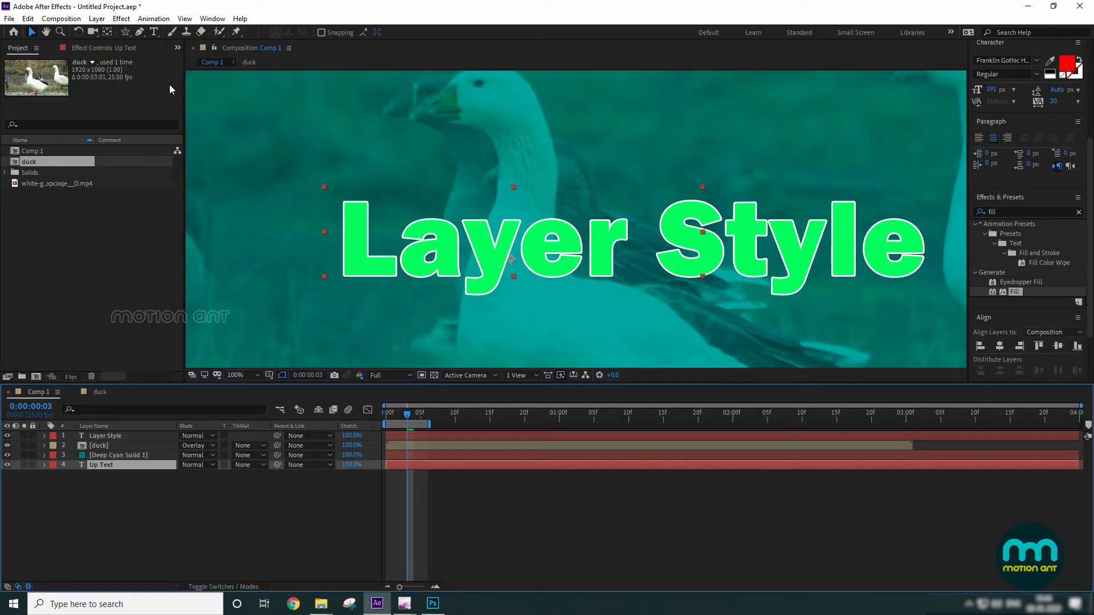
left_click(96, 18)
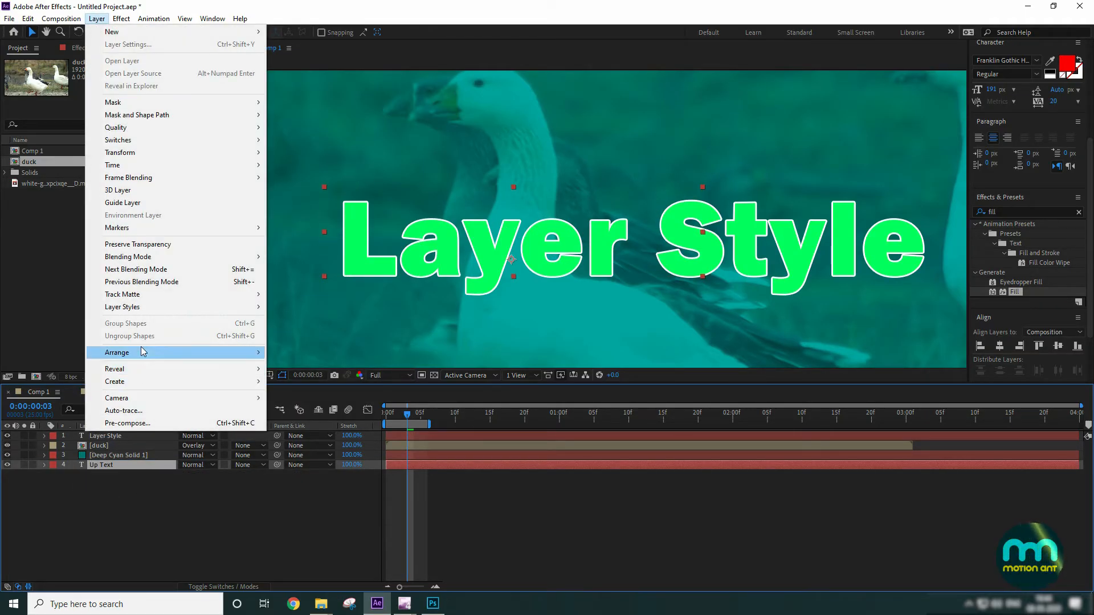
mouse_move(149, 353)
left_click(312, 353)
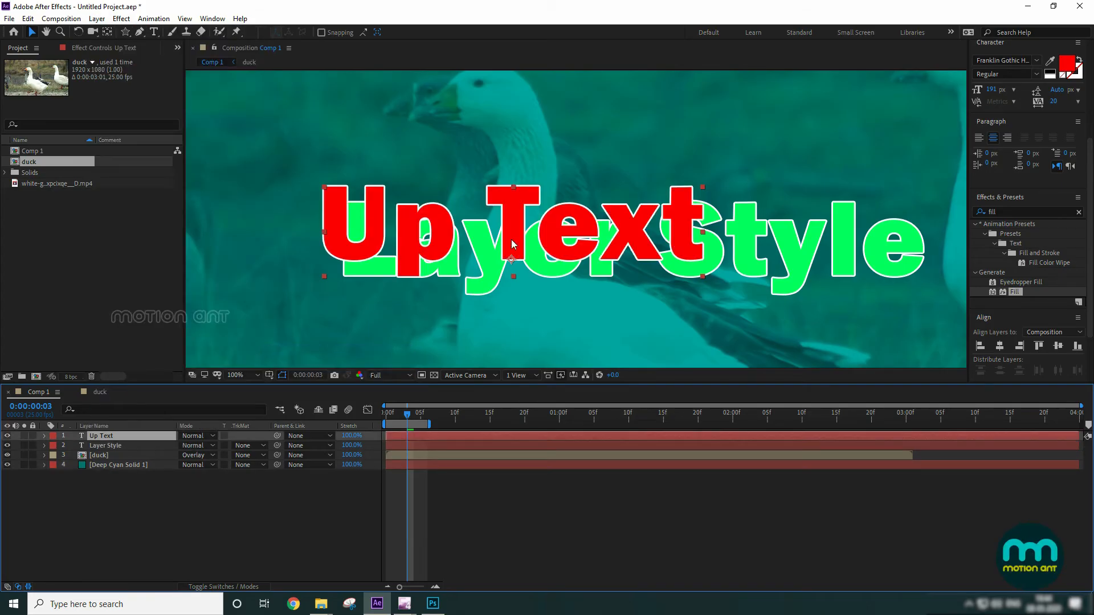
Try to bring the "Up Text" layer forward one level.
left_click(97, 19)
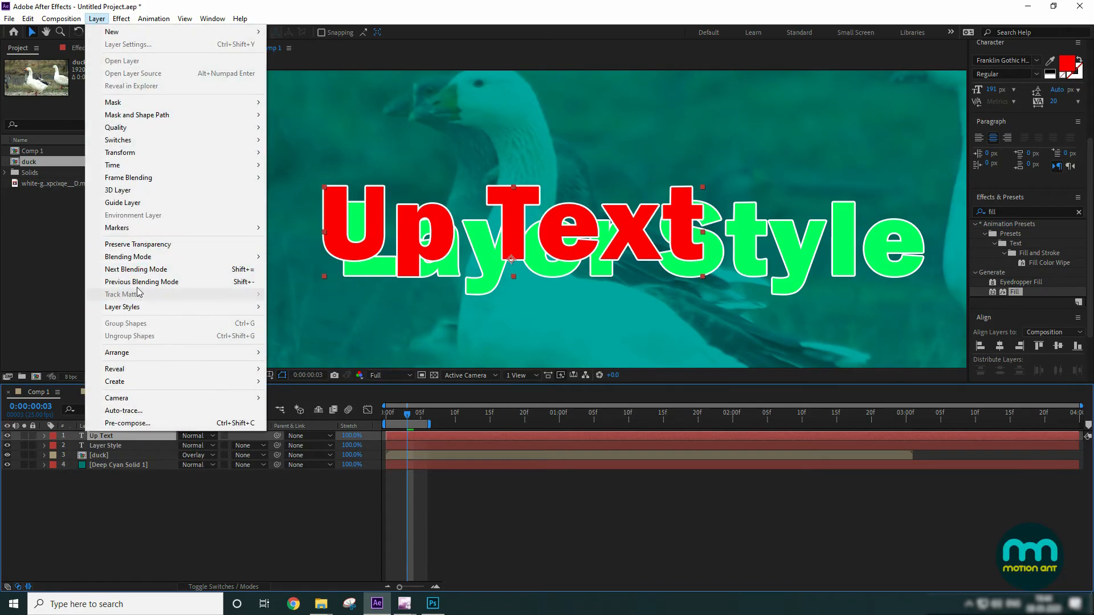
mouse_move(148, 353)
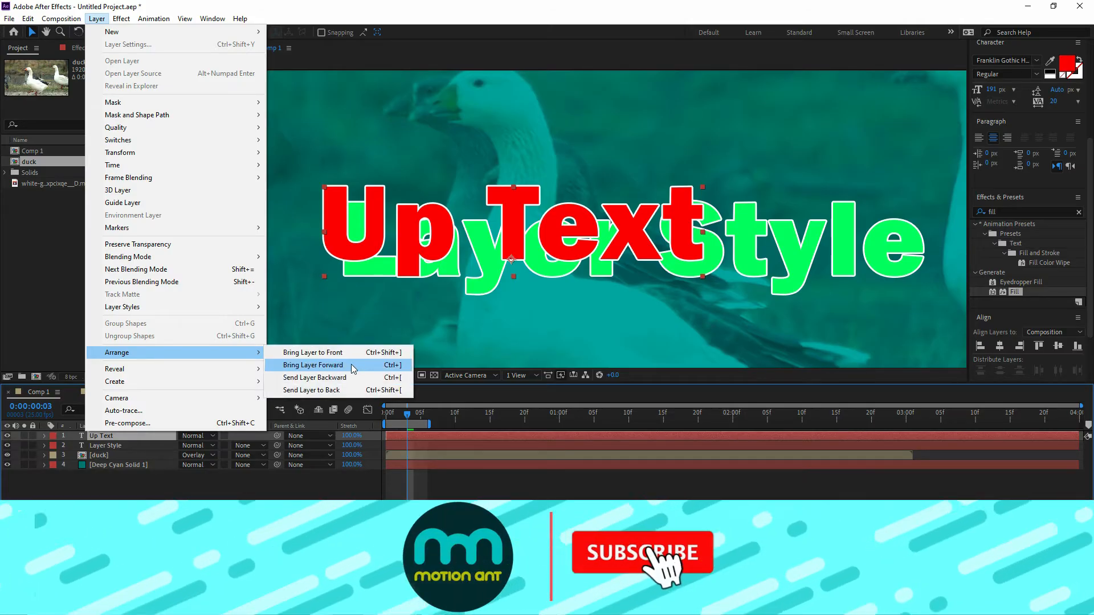
left_click(352, 365)
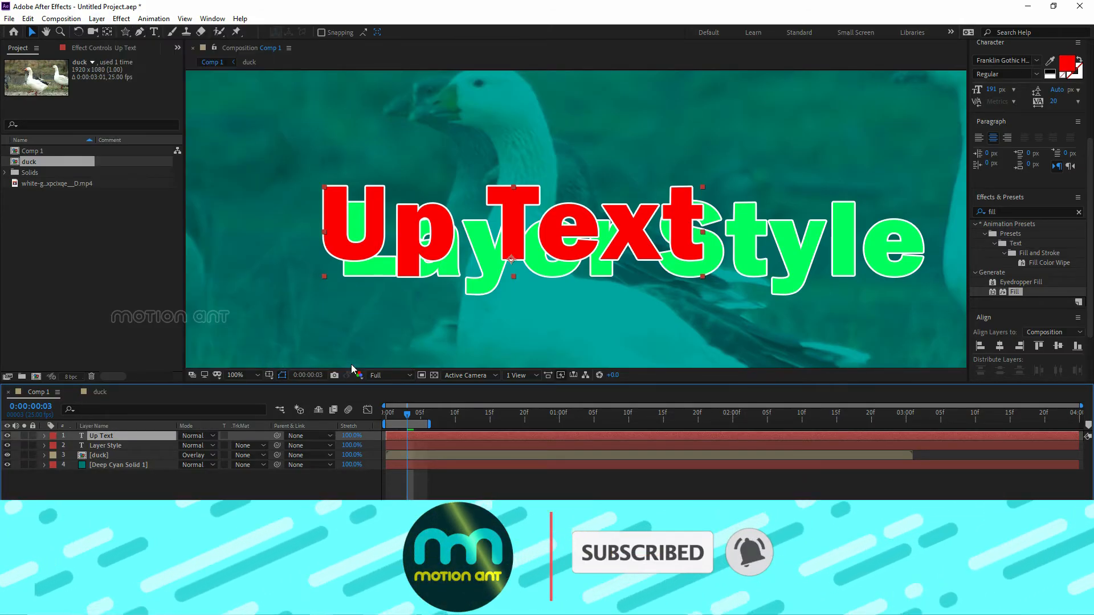
left_click(97, 20)
key("Escape")
Bring the "Layer Style" layer forward one level and move its text above "Up Text" in the composition.
left_click(103, 448)
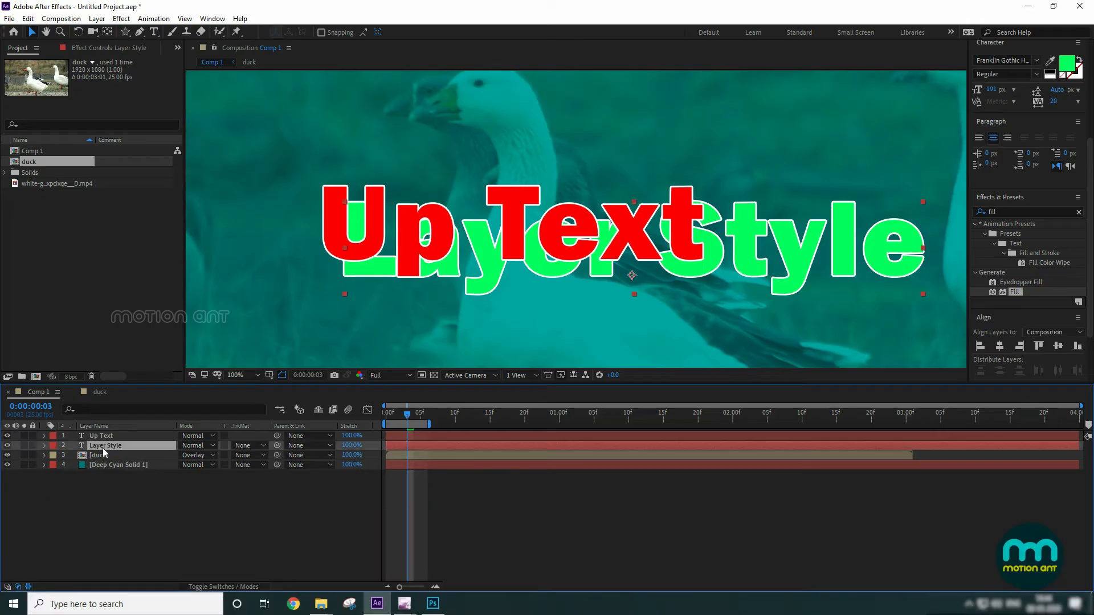
left_click(97, 20)
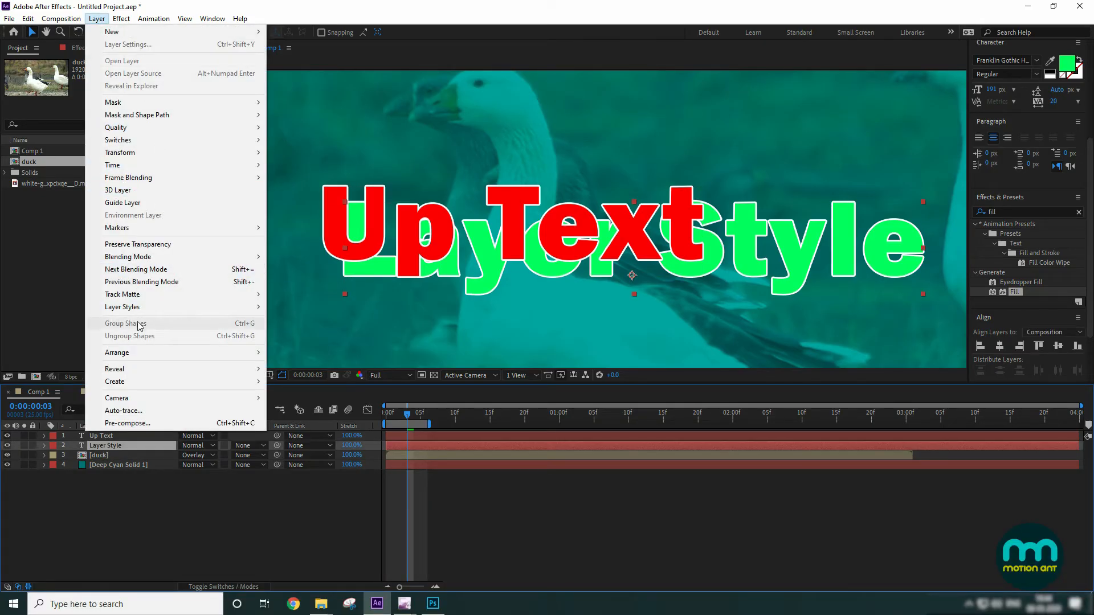
mouse_move(150, 354)
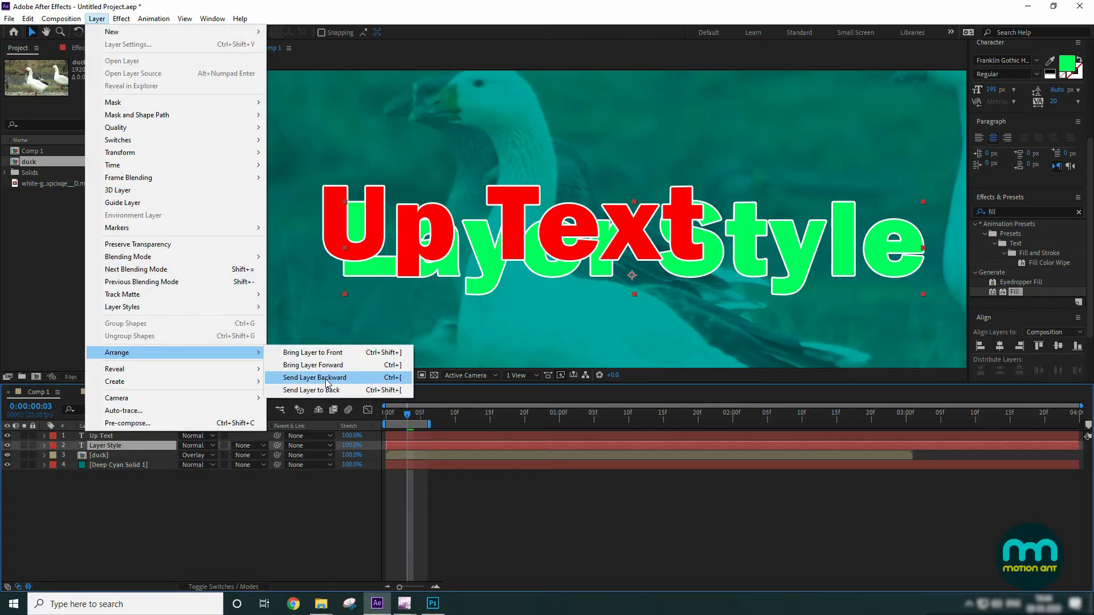
left_click(358, 365)
left_click_drag(594, 240, 560, 145)
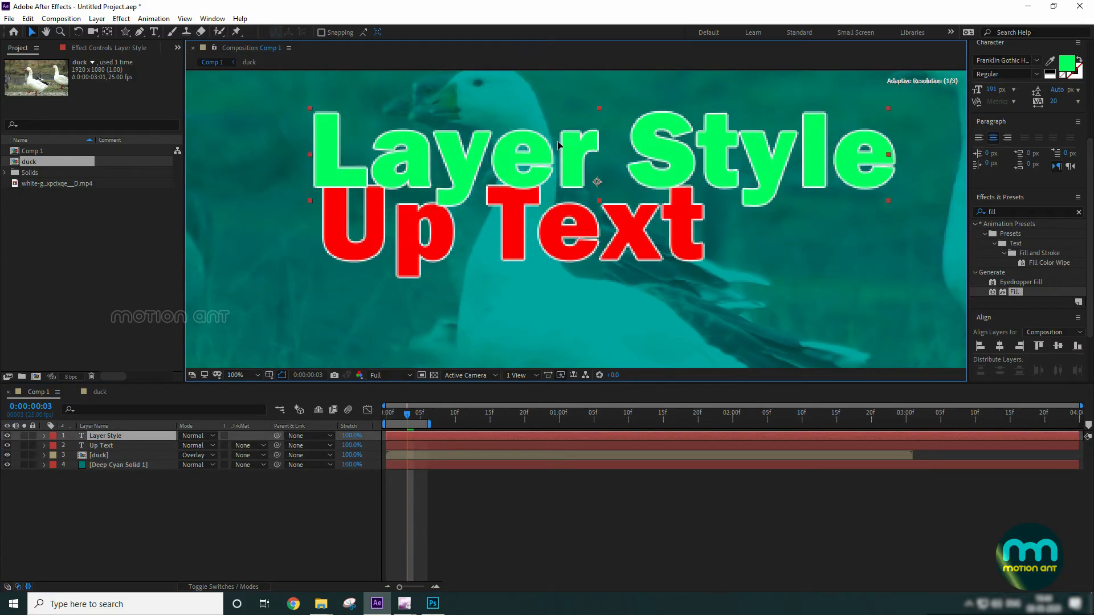
Bring the duck layer to the front of the layer stack.
left_click(134, 455)
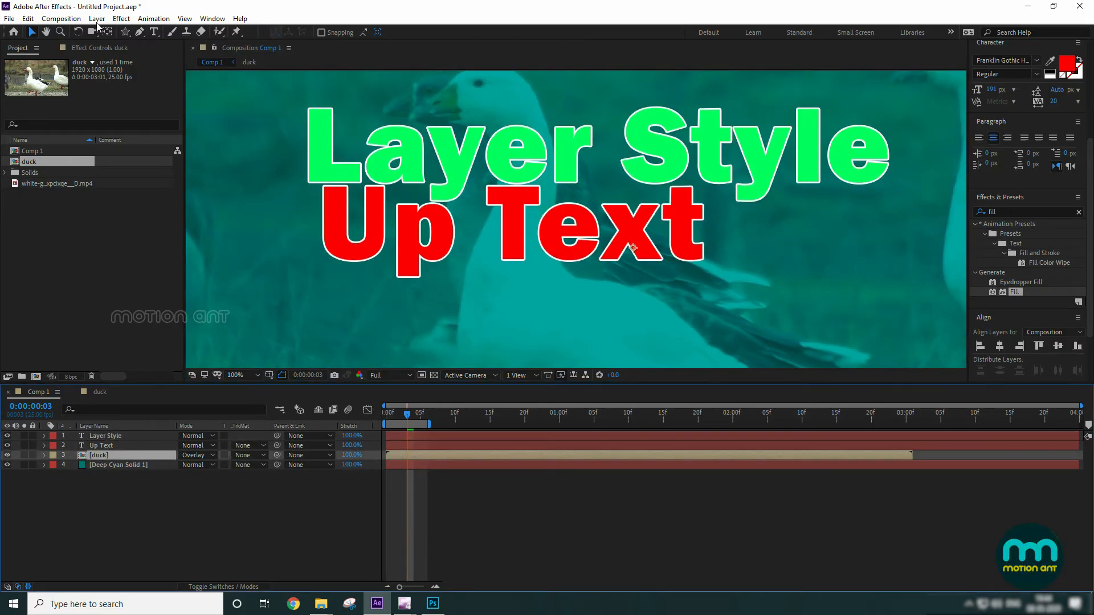
left_click(96, 18)
mouse_move(225, 355)
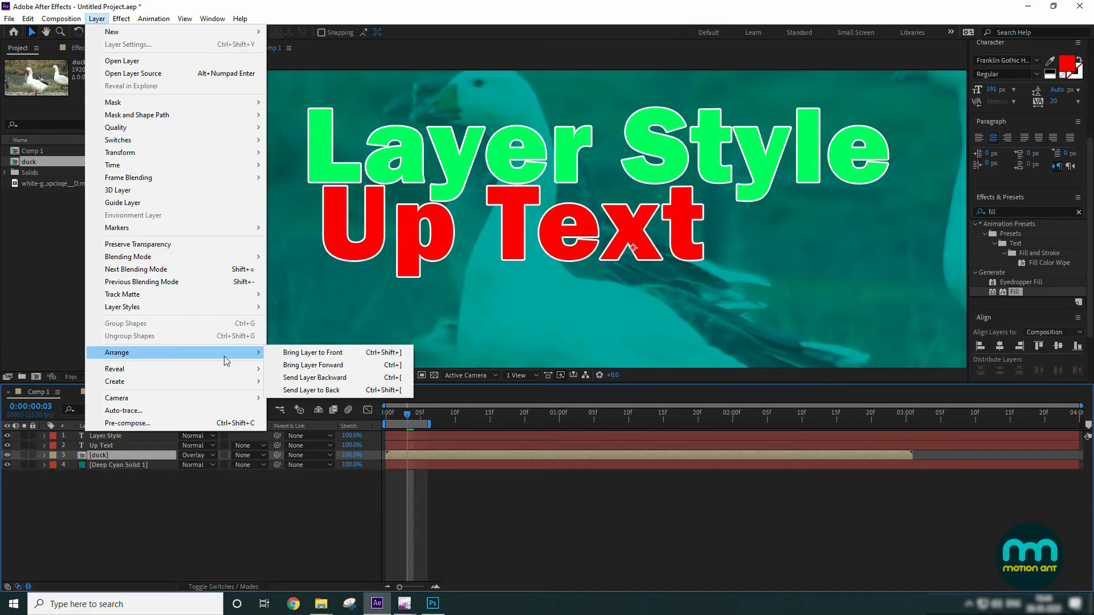
left_click(360, 354)
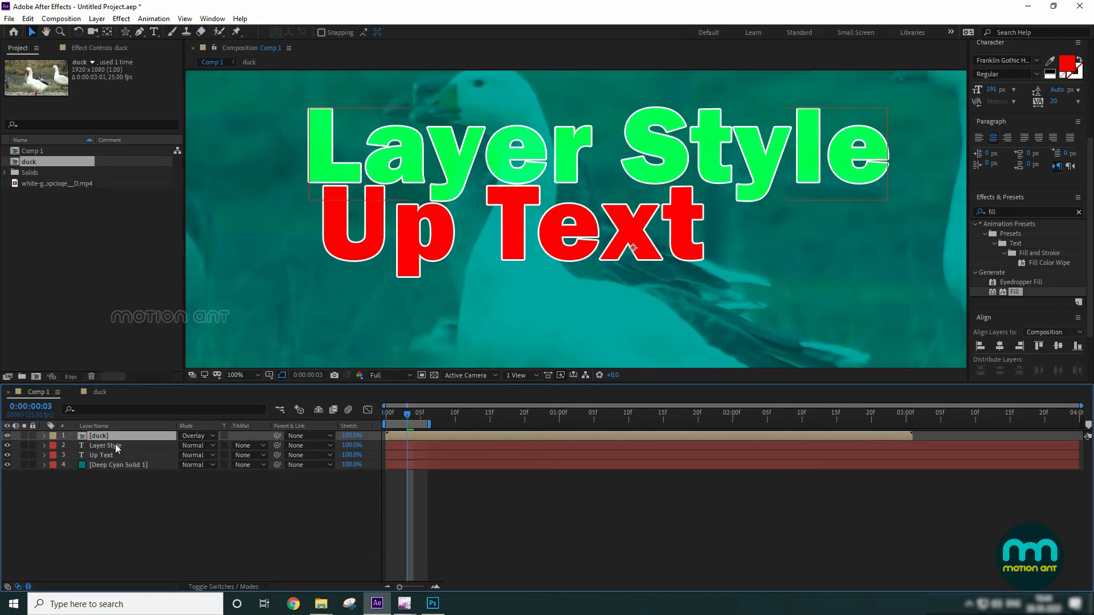
Move the duck layer back below "Up Text", directly above Deep Cyan Solid 1.
scroll(510, 235, "down", 1)
scroll(508, 246, "up", 1)
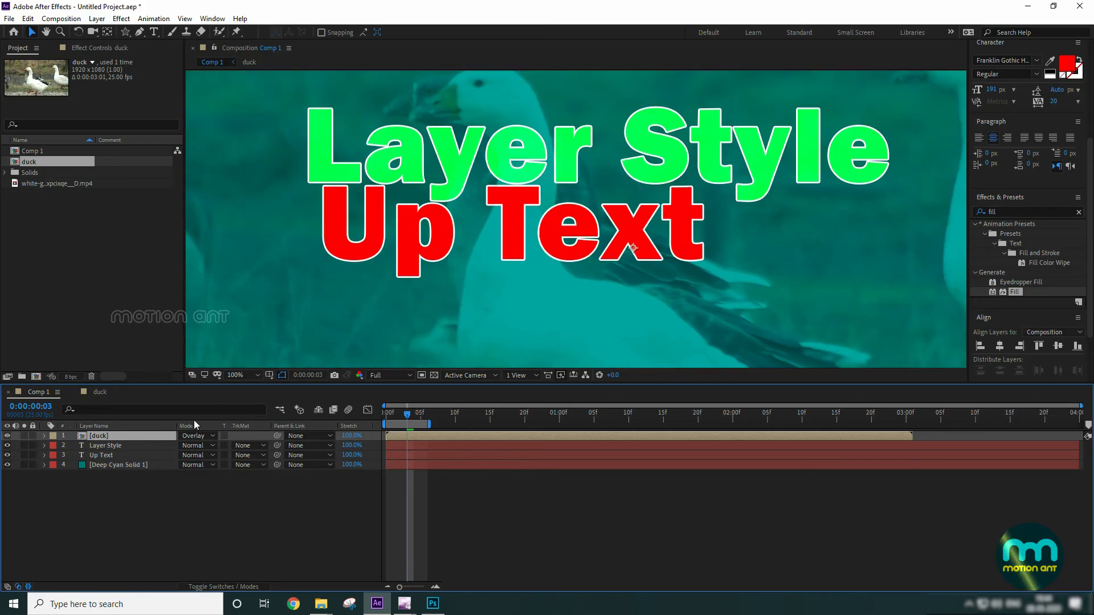
left_click(8, 438)
mouse_move(116, 436)
left_mouse_down()
mouse_move(105, 485)
mouse_move(108, 456)
left_mouse_up()
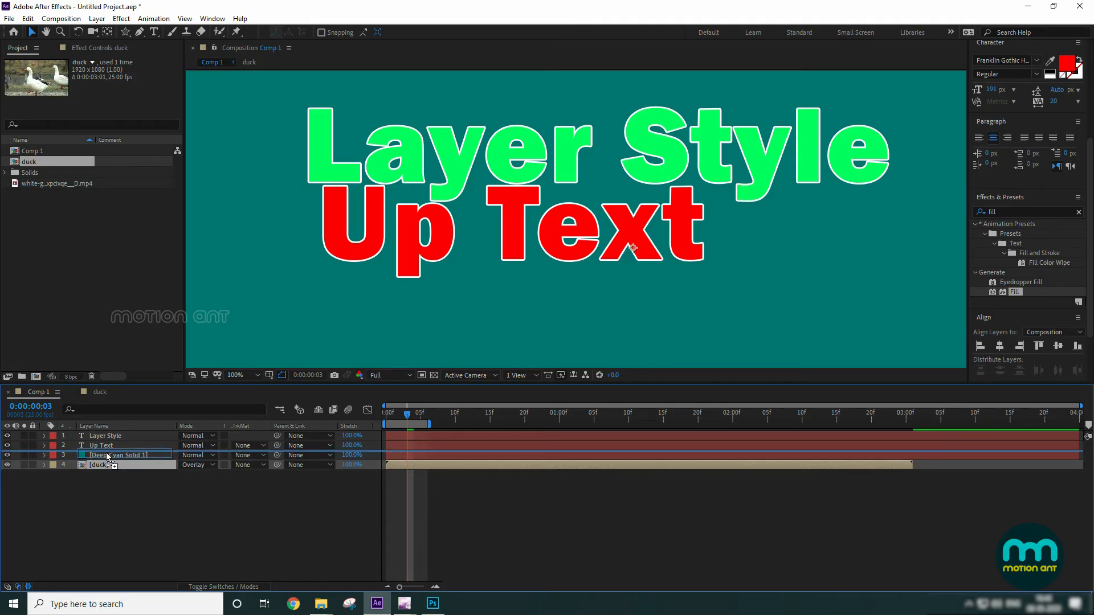
Reveal the duck layer's source among the project items.
left_click(94, 19)
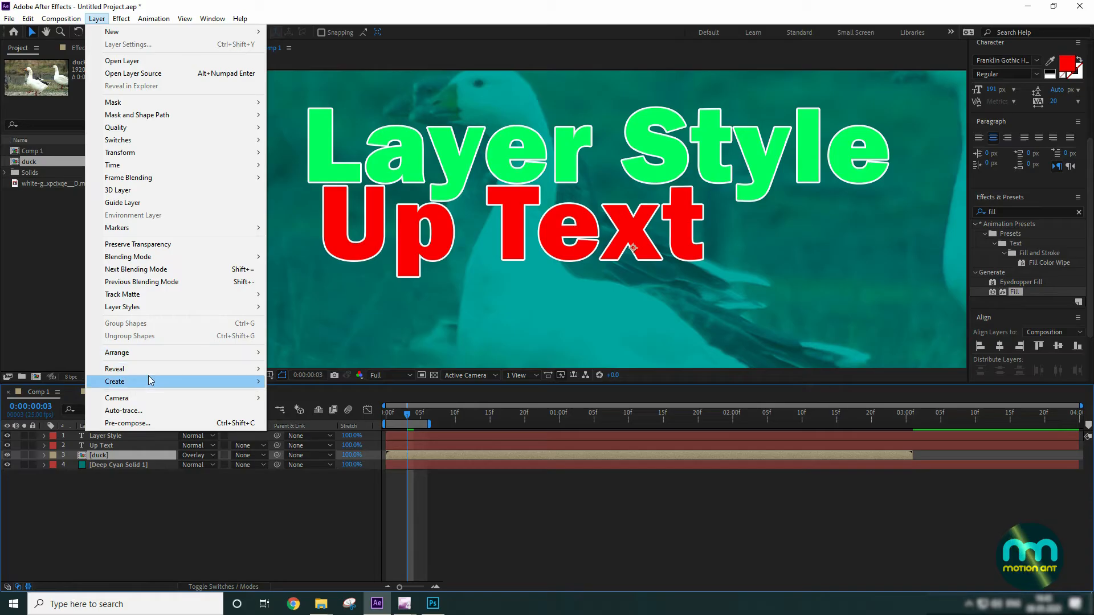
mouse_move(149, 372)
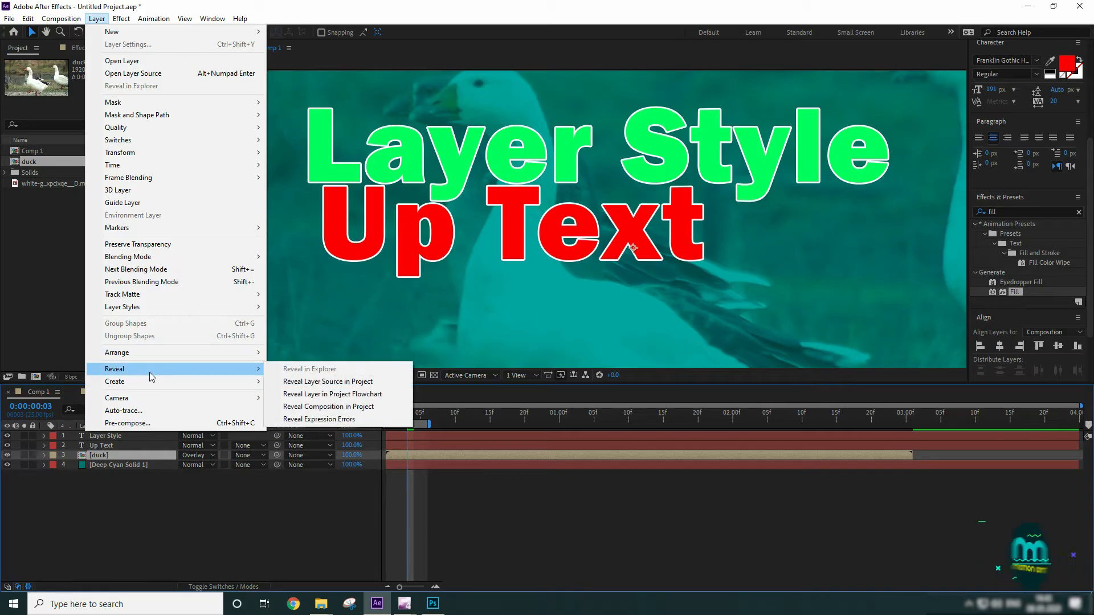
left_click(315, 382)
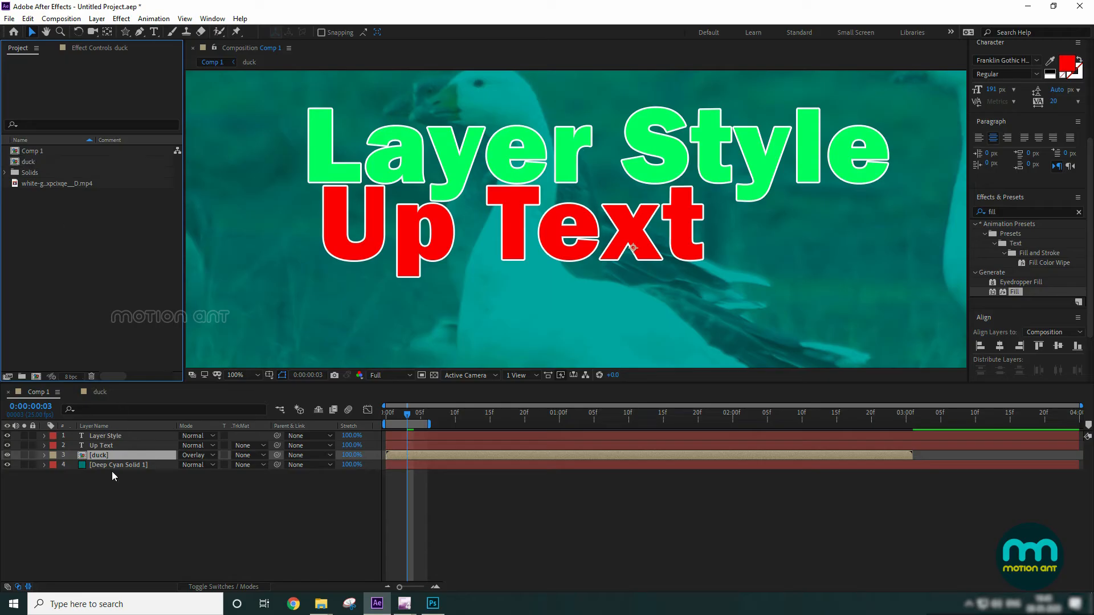
left_click(105, 455)
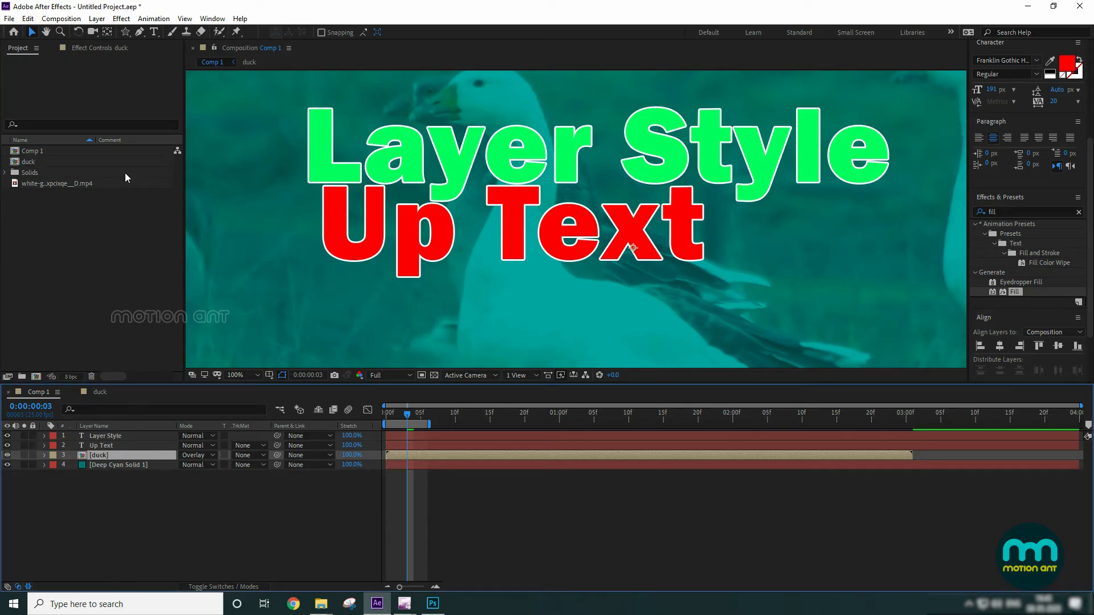
left_click(97, 18)
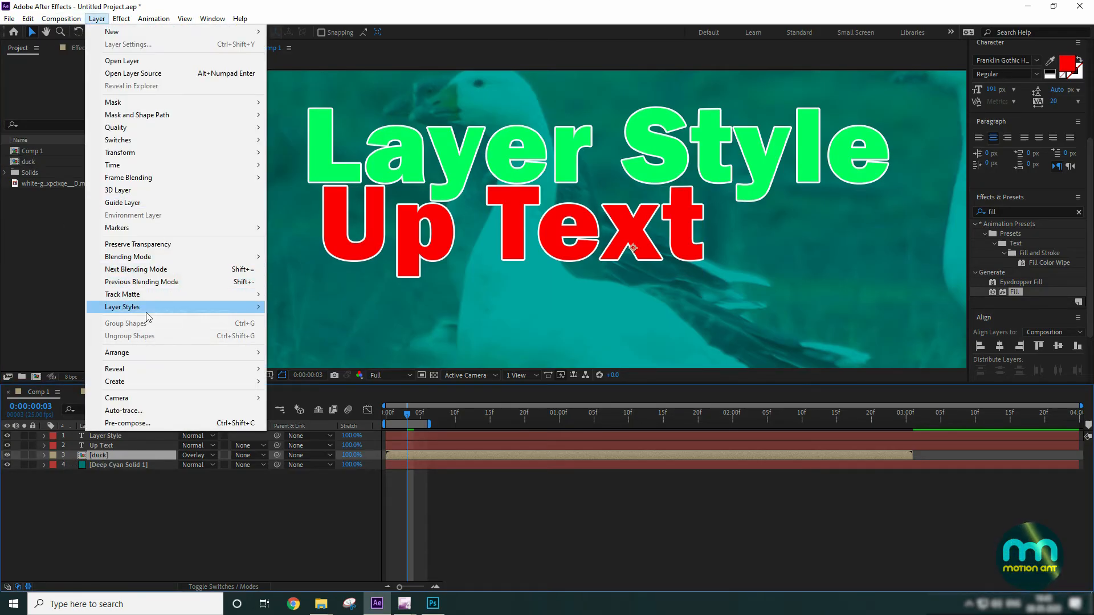
mouse_move(153, 370)
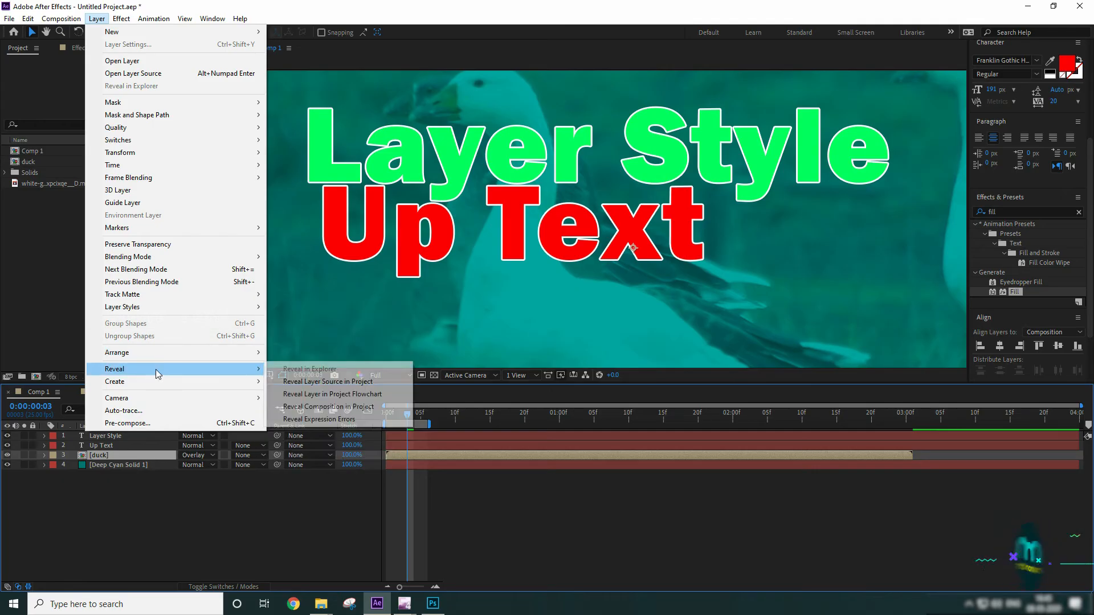
left_click(328, 381)
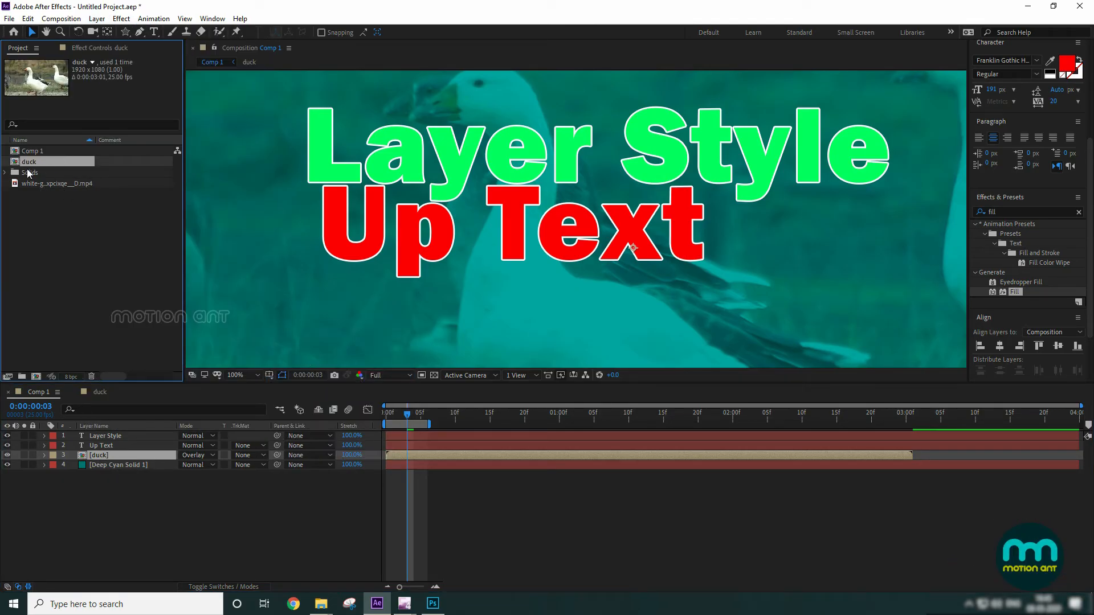
Reveal the duck layer in the project flowchart and close the flowchart again.
left_click(139, 515)
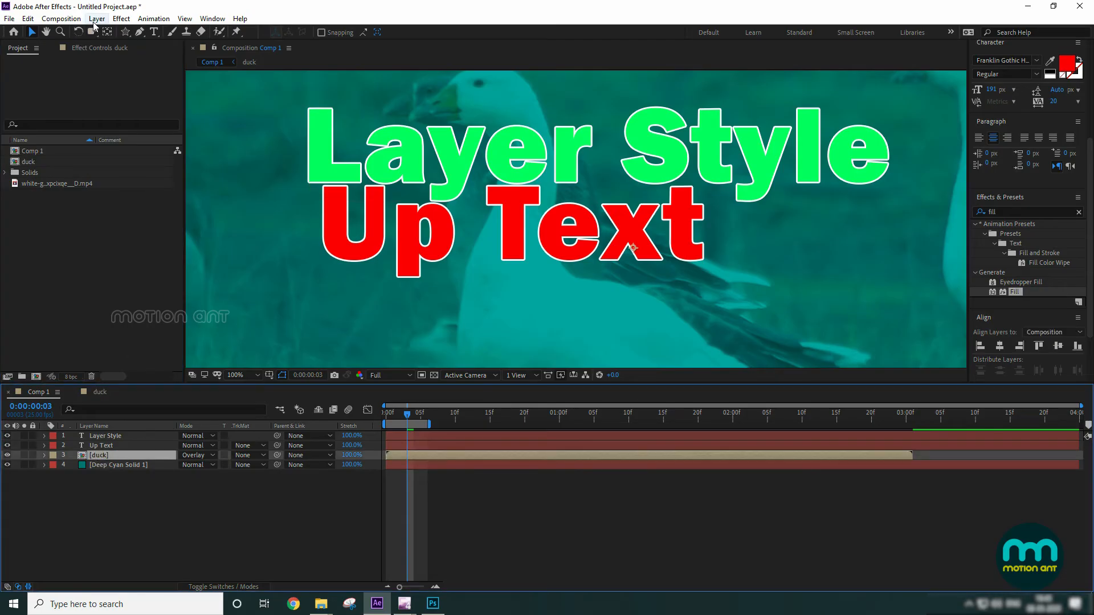
left_click(96, 20)
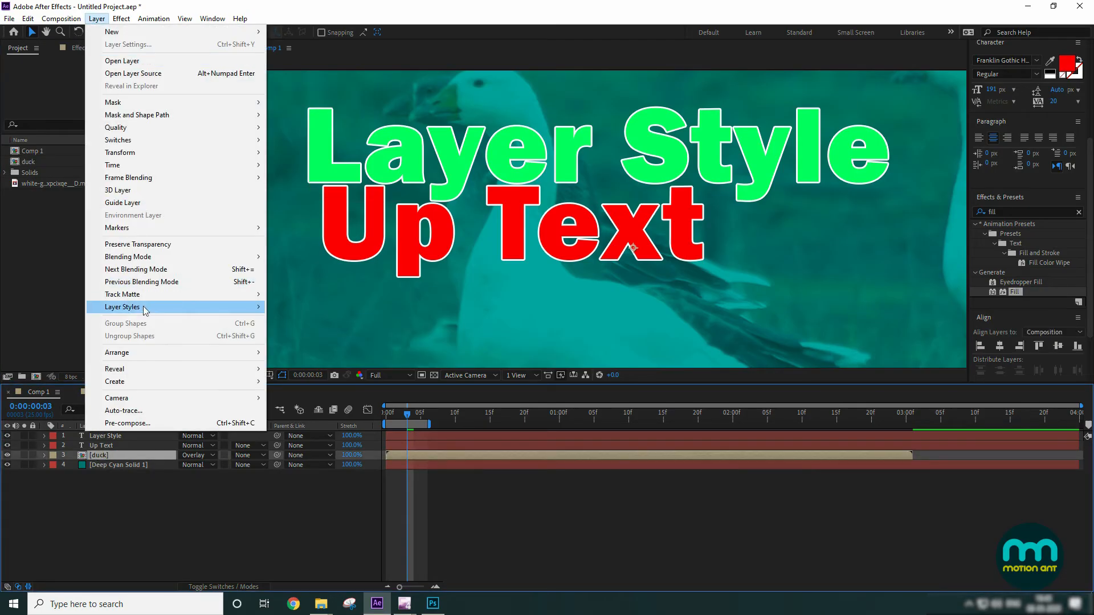
mouse_move(146, 369)
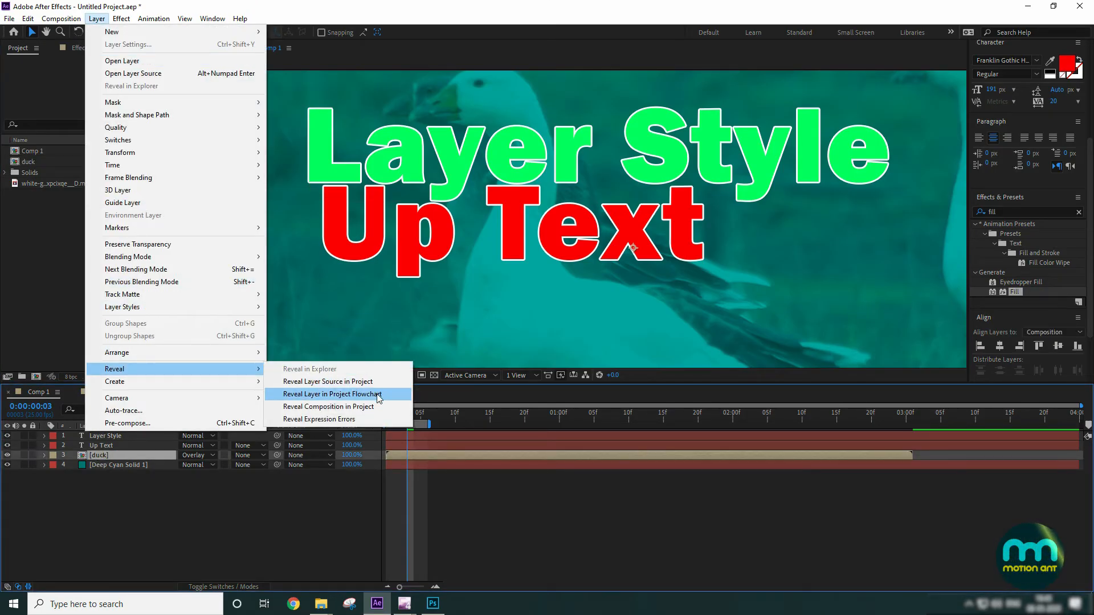
left_click(341, 395)
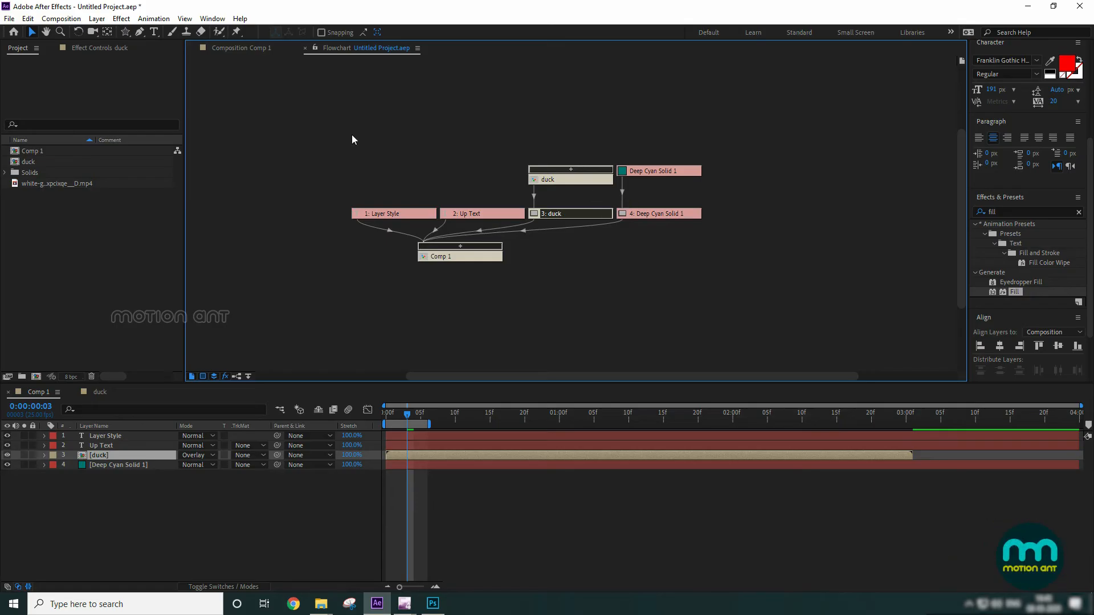
left_click(305, 49)
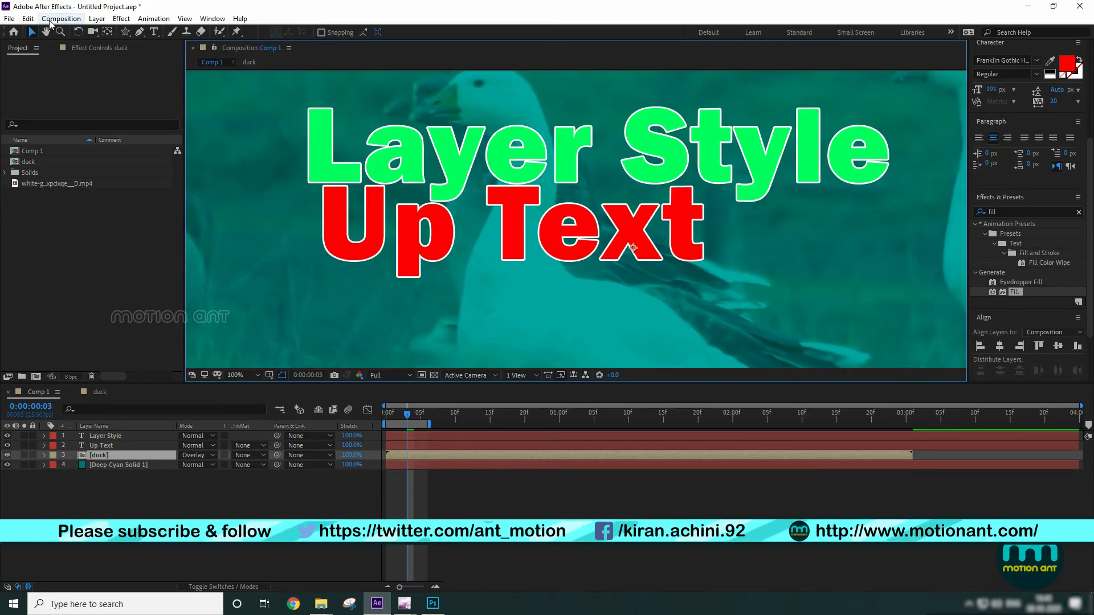
Reveal the duck layer's parent composition among the project items, and clear the item selection.
left_click(97, 19)
mouse_move(154, 369)
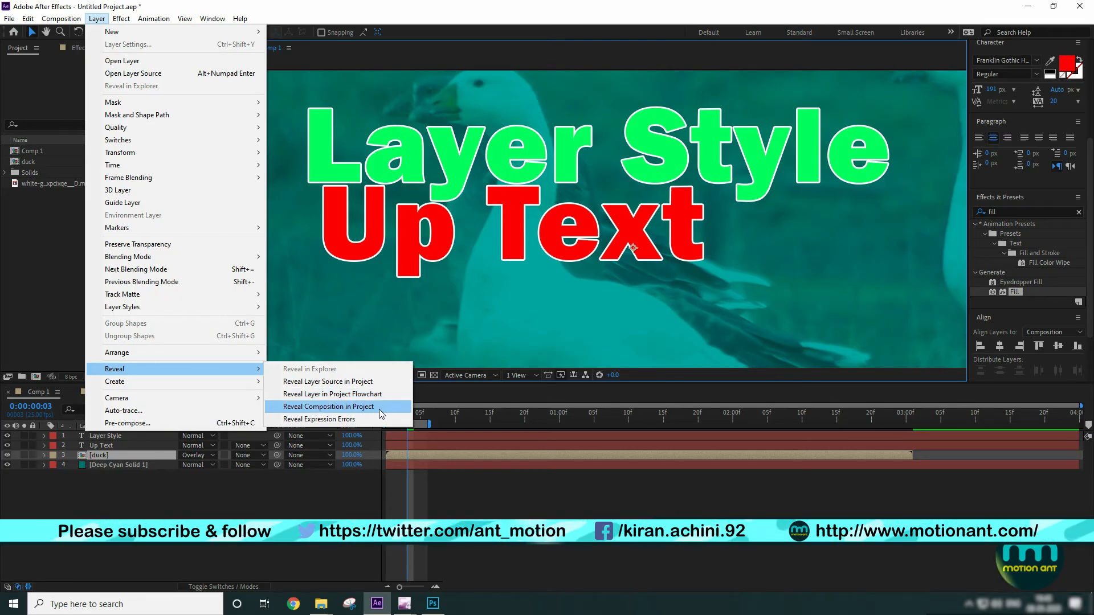
left_click(378, 409)
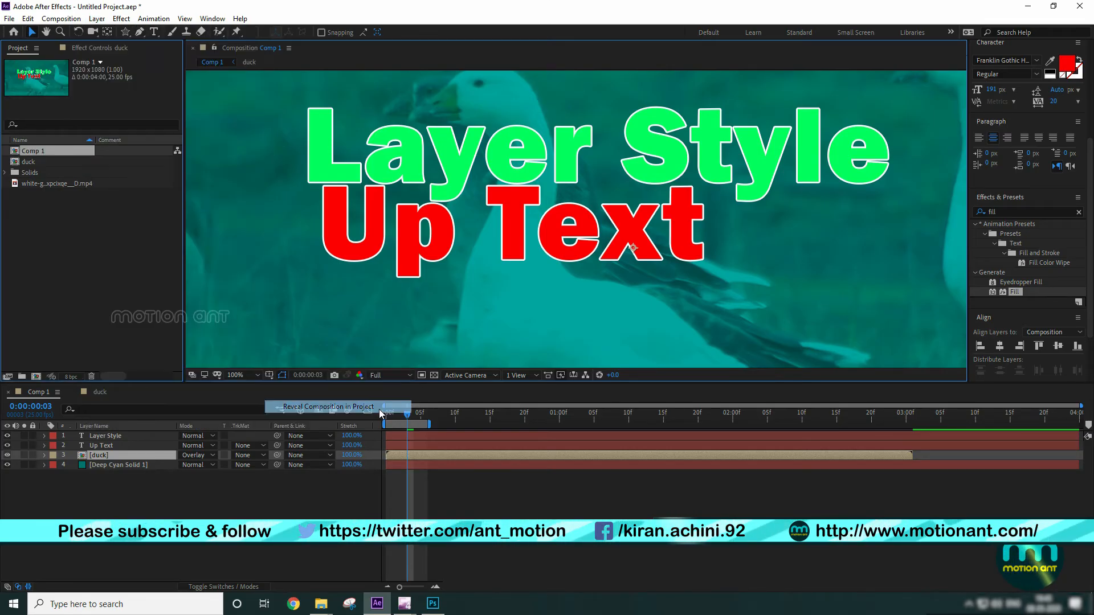
left_click(35, 163)
left_click(45, 189)
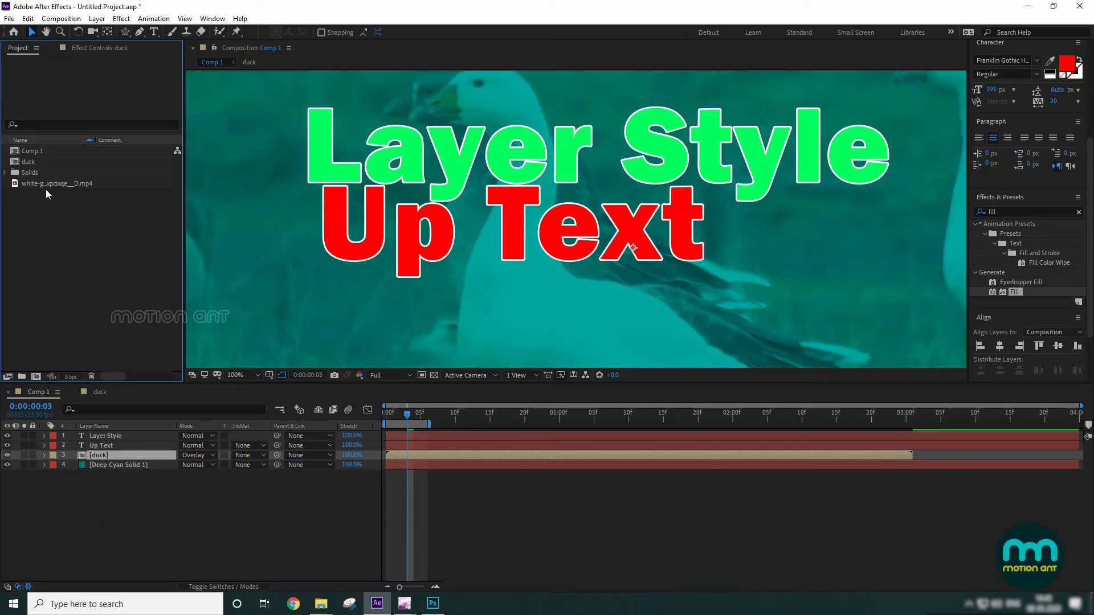
Open the duck precomposition, reveal its goose video layer's source file in Explorer, and close the folder window.
double_click(98, 456)
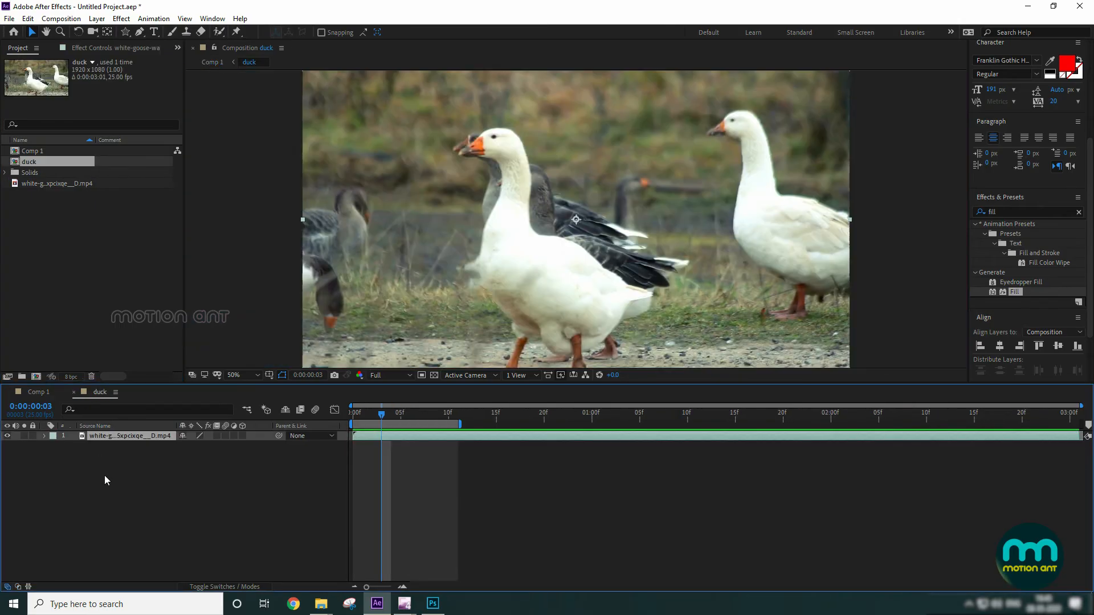
right_click(132, 435)
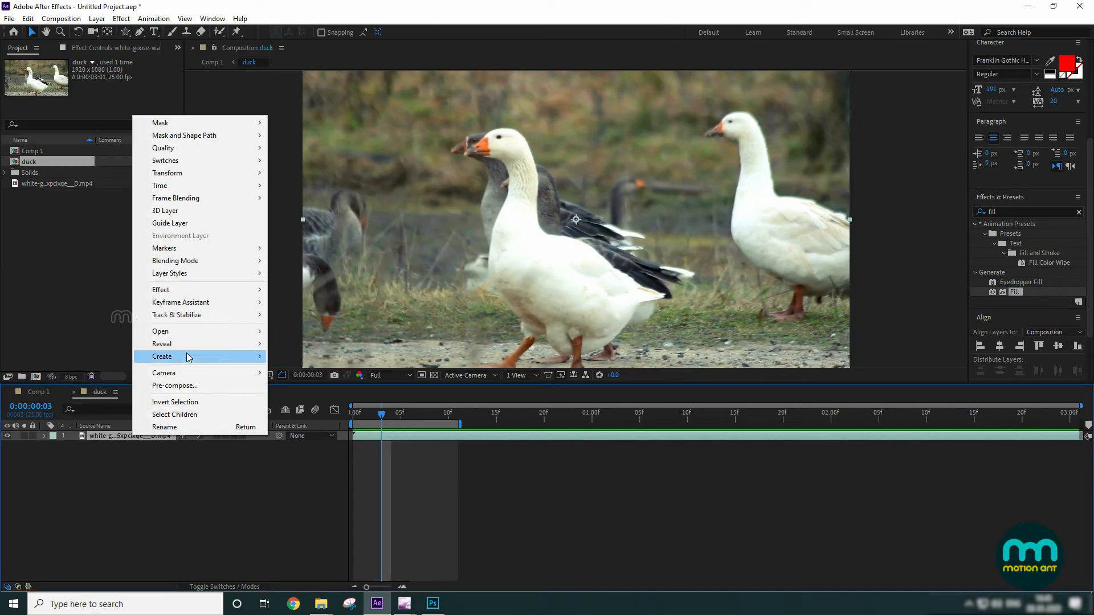
mouse_move(188, 343)
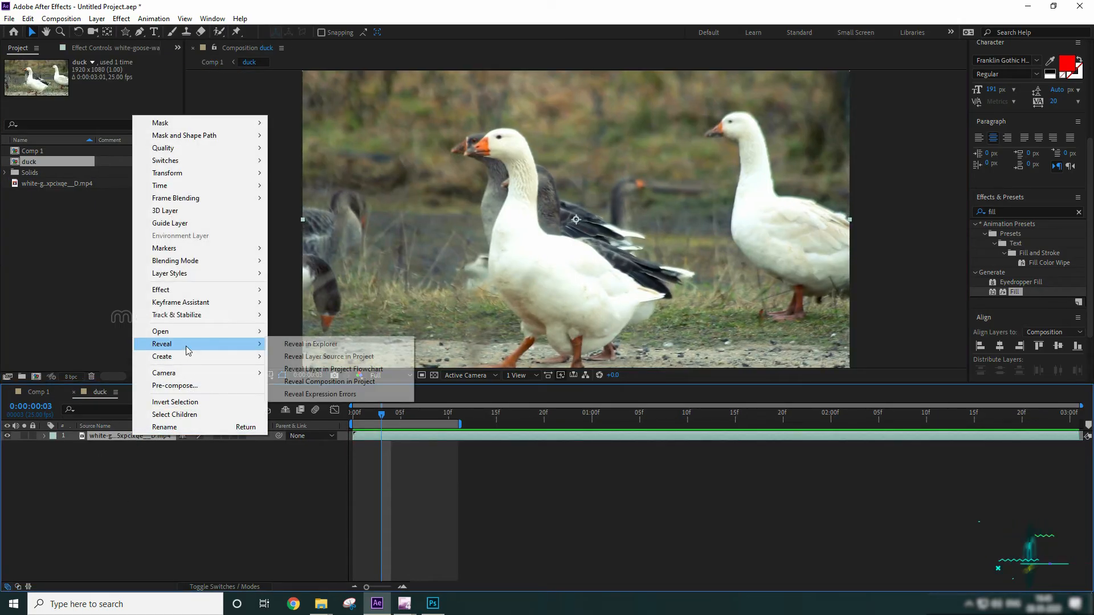
left_click(372, 345)
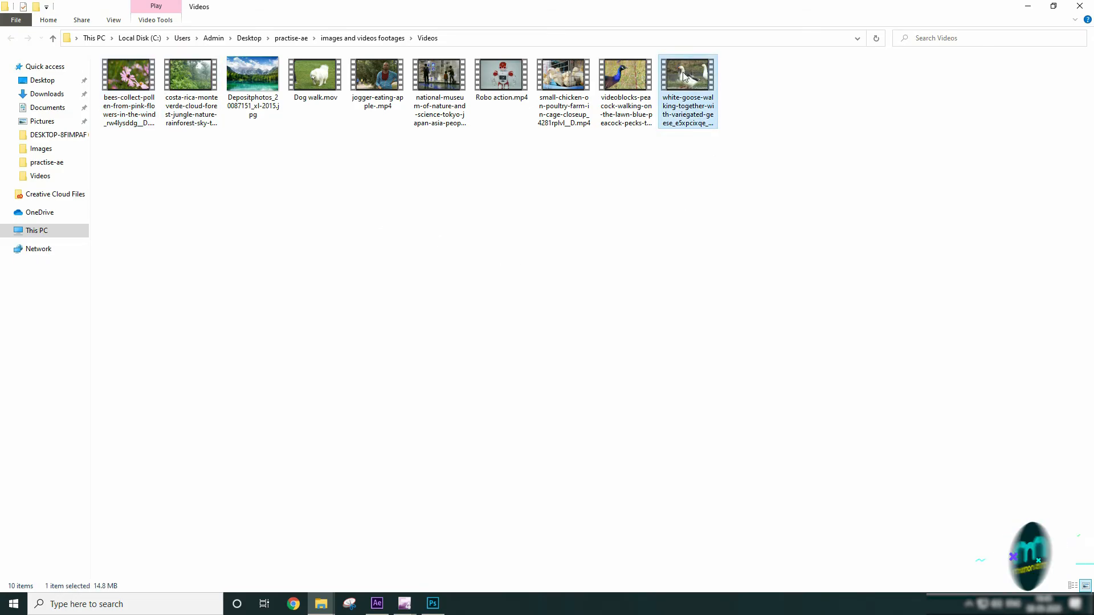
left_click(1088, 7)
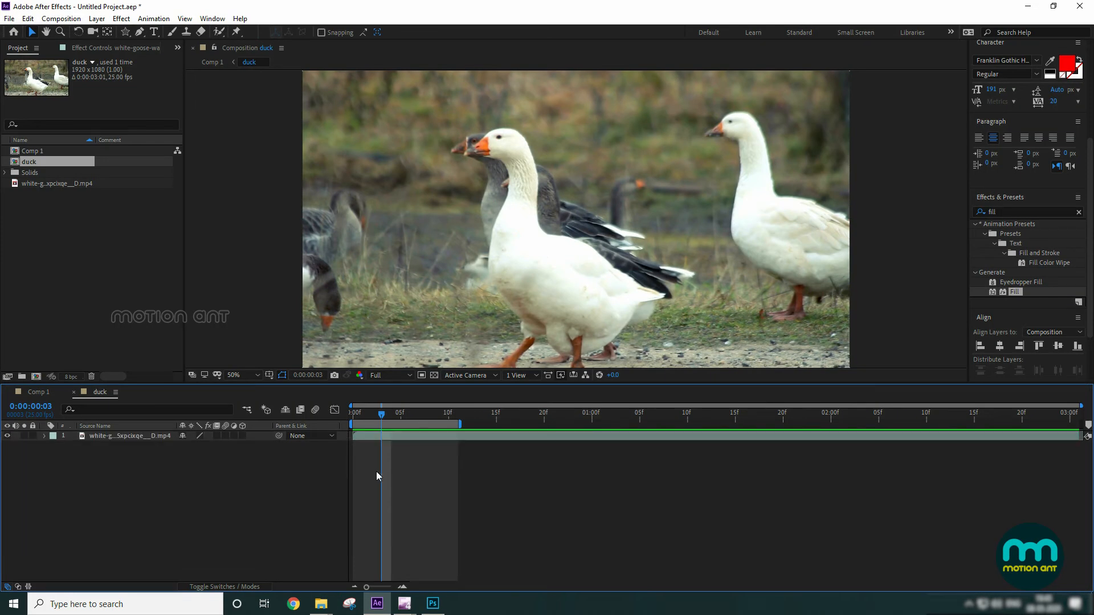
Move the current time to 0:00:00:07 in the duck composition and review the Reveal commands for its video layer.
left_click(97, 301)
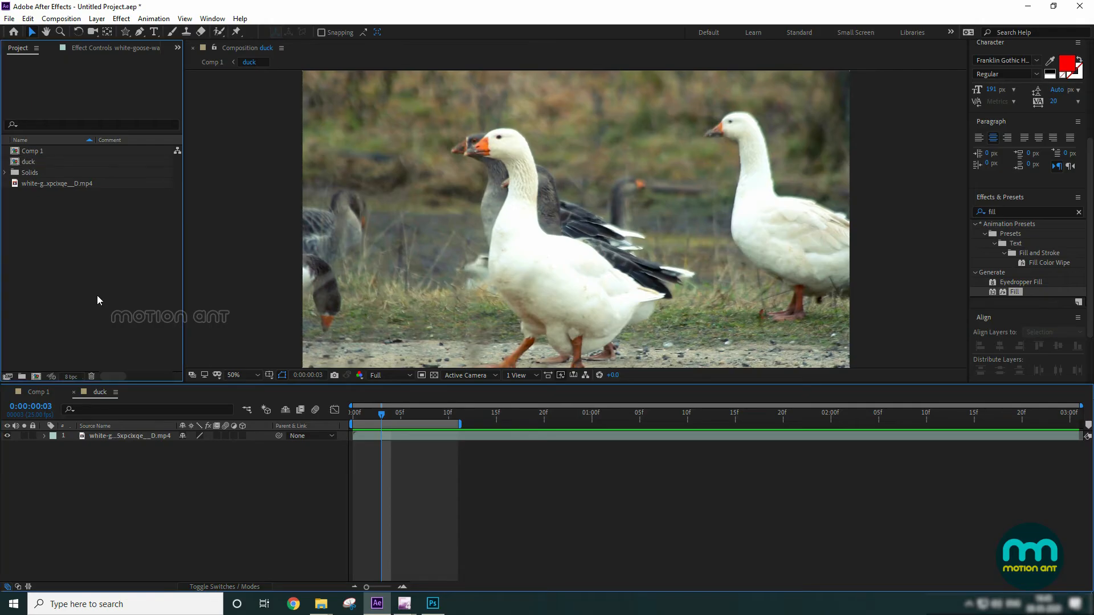
left_click(419, 413)
left_click(104, 23)
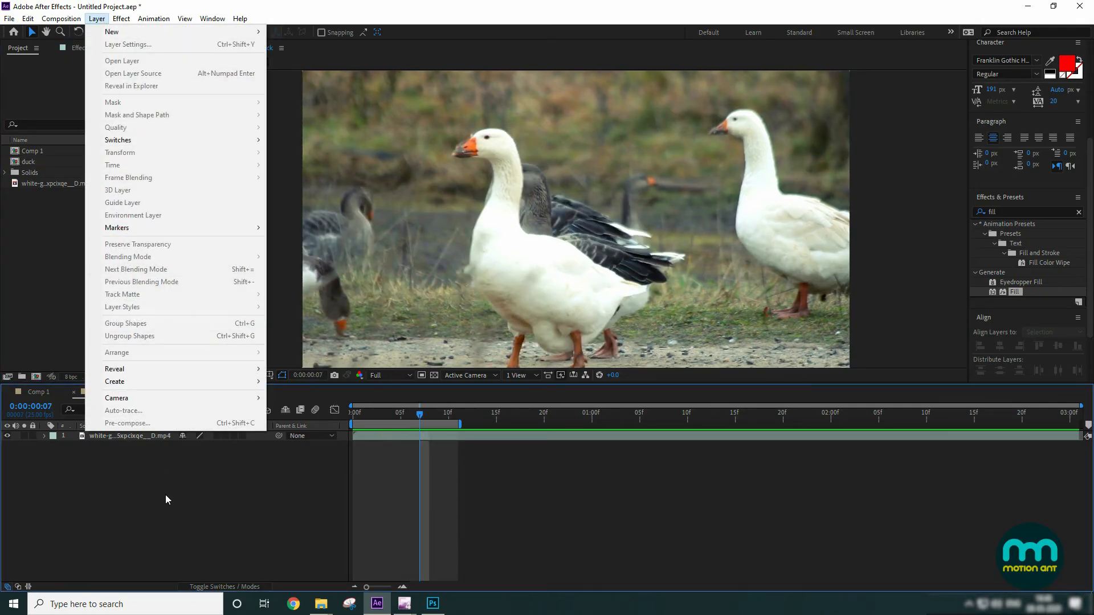
left_click(126, 436)
left_click(91, 19)
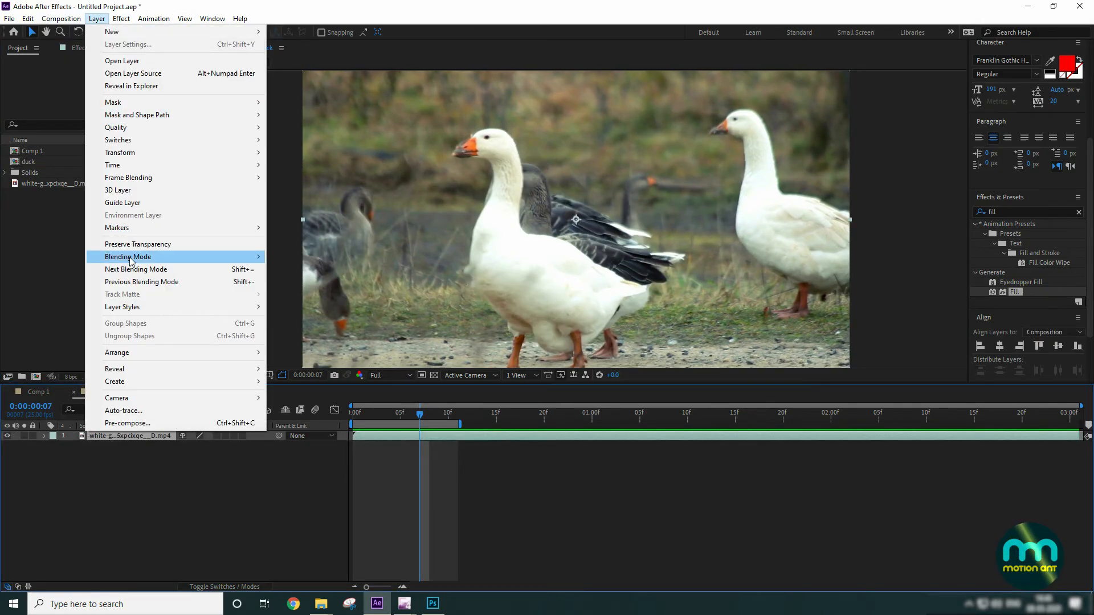
mouse_move(142, 370)
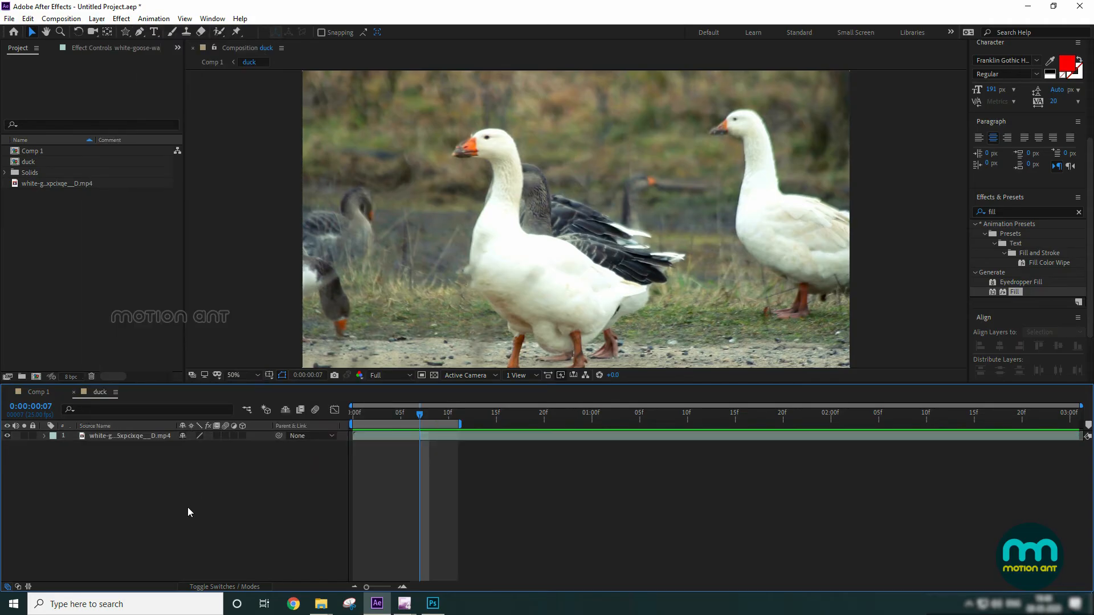
Return to Comp 1, hide the "Up Text" layer and move the "Layer Style" text down to about mid-frame.
left_click(38, 392)
left_click(119, 438)
left_click(524, 231)
left_click(8, 445)
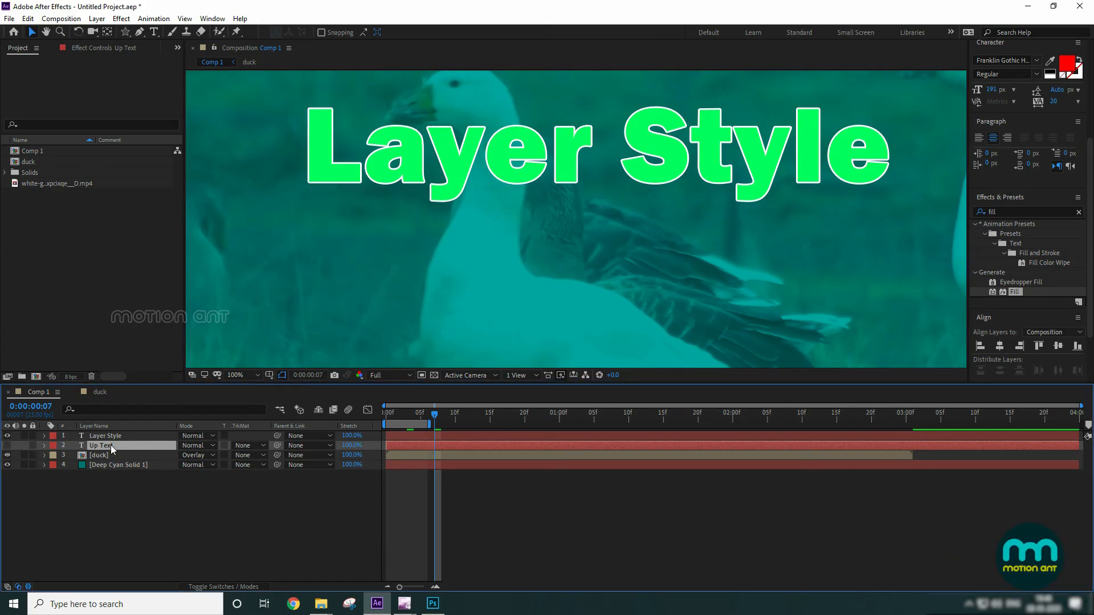
left_click(117, 435)
left_click_drag(631, 158, 621, 227)
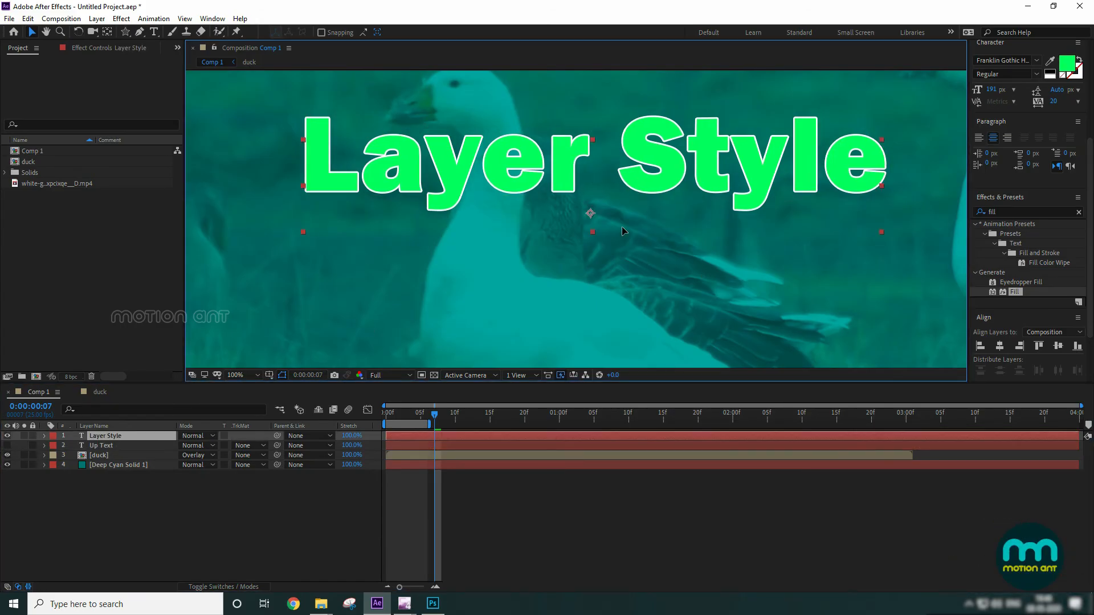
Create shapes from the "Layer Style" text layer.
left_click(96, 18)
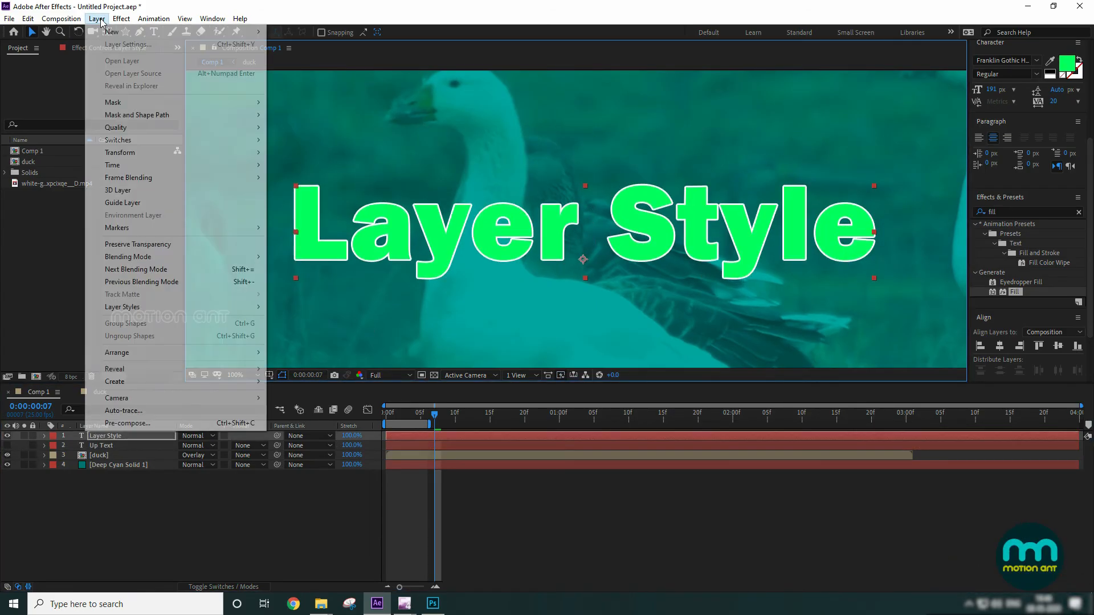
mouse_move(149, 391)
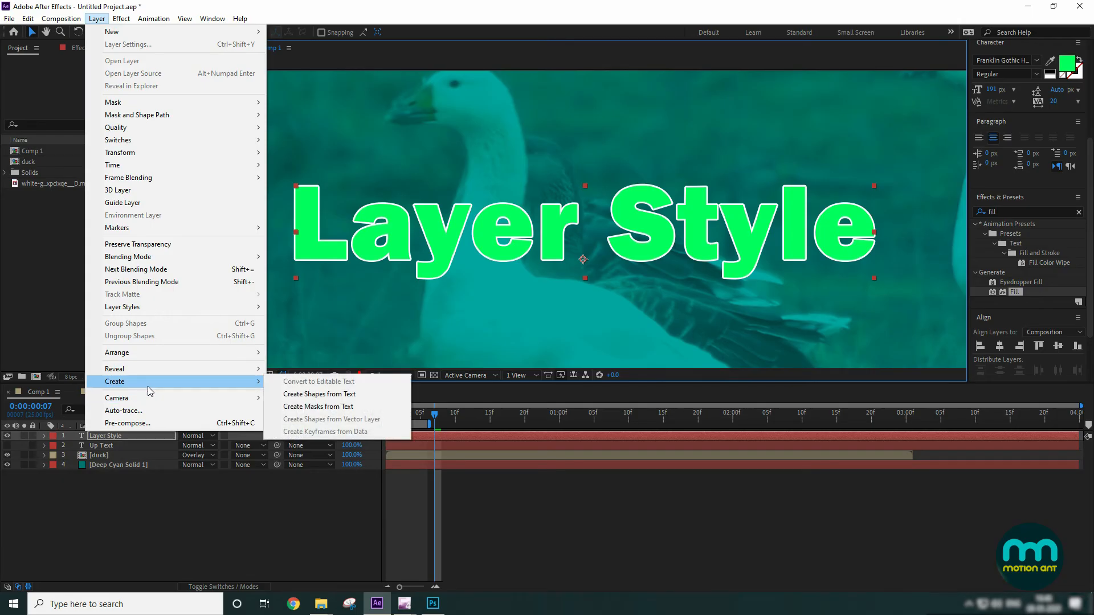
left_click(326, 394)
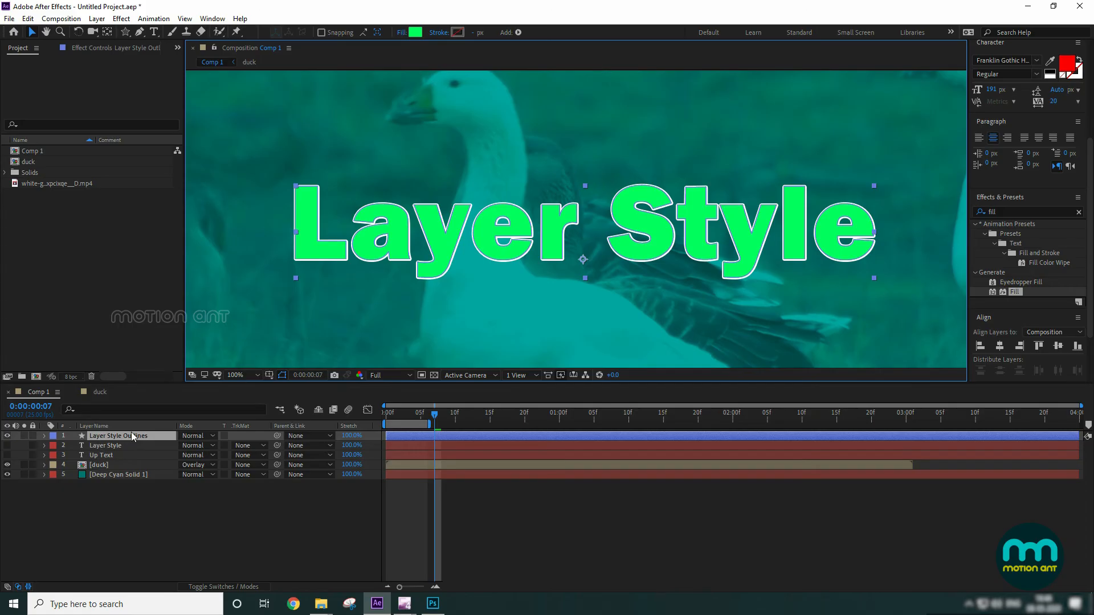
Toggle the visibility of the "Layer Style Outlines" and "Layer Style" layers, leaving both shown.
left_click(8, 437)
left_click(9, 447, "shift")
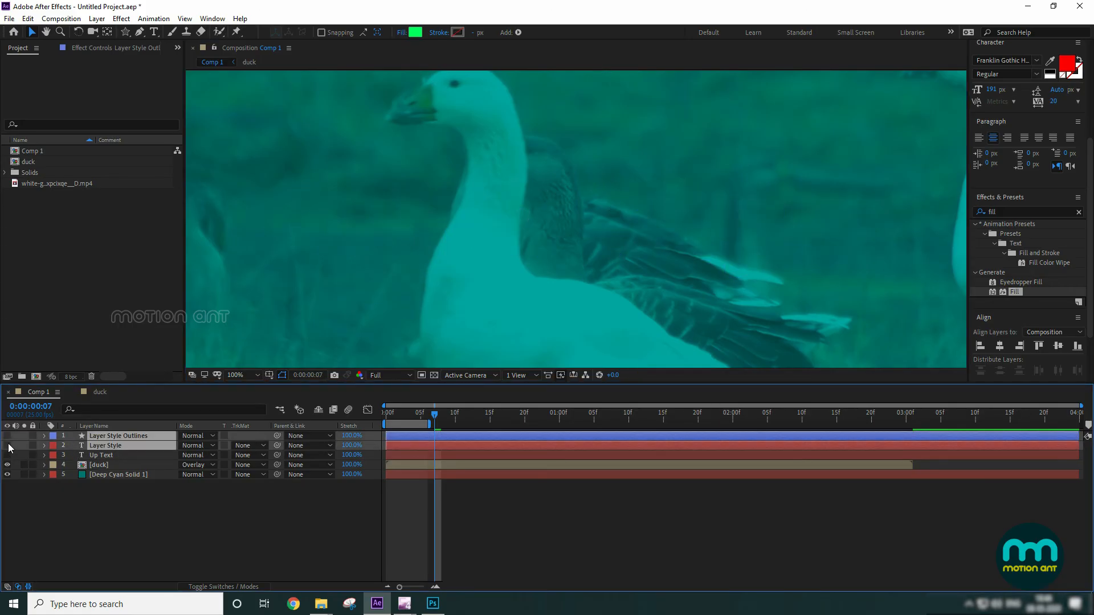
left_click(8, 445)
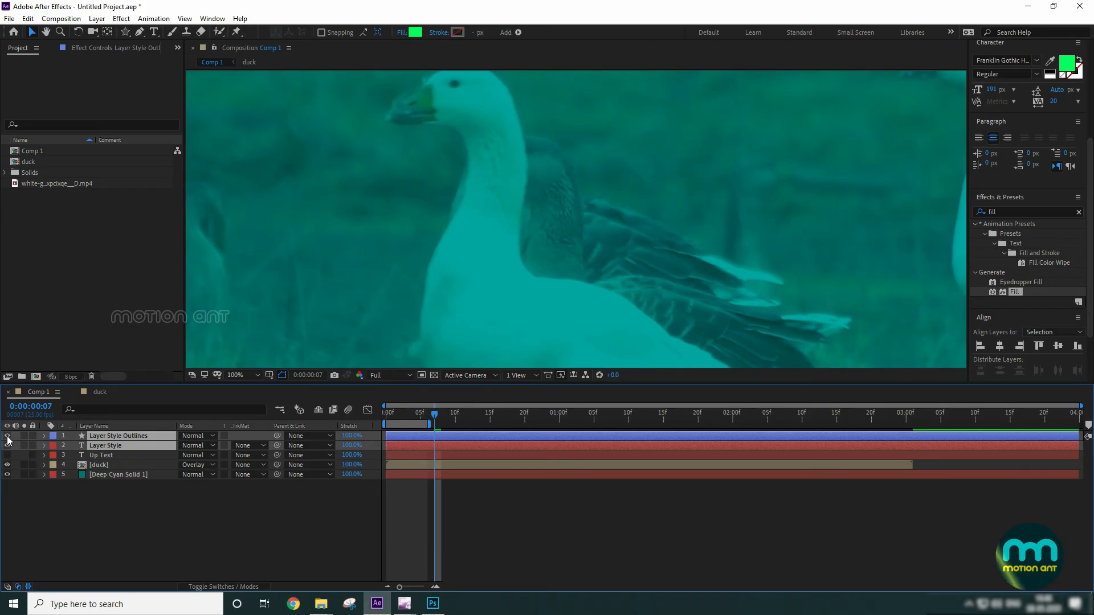
left_click(8, 437)
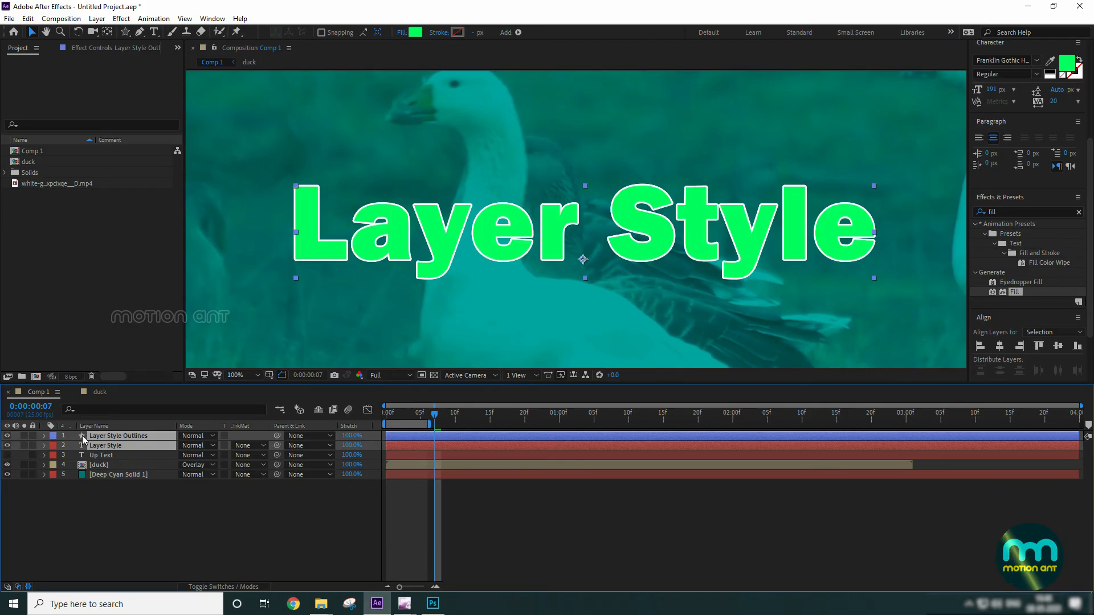
Expand the outlines and text layers to compare their property groups, collapse them and deselect both.
left_click(45, 436)
left_click(44, 436)
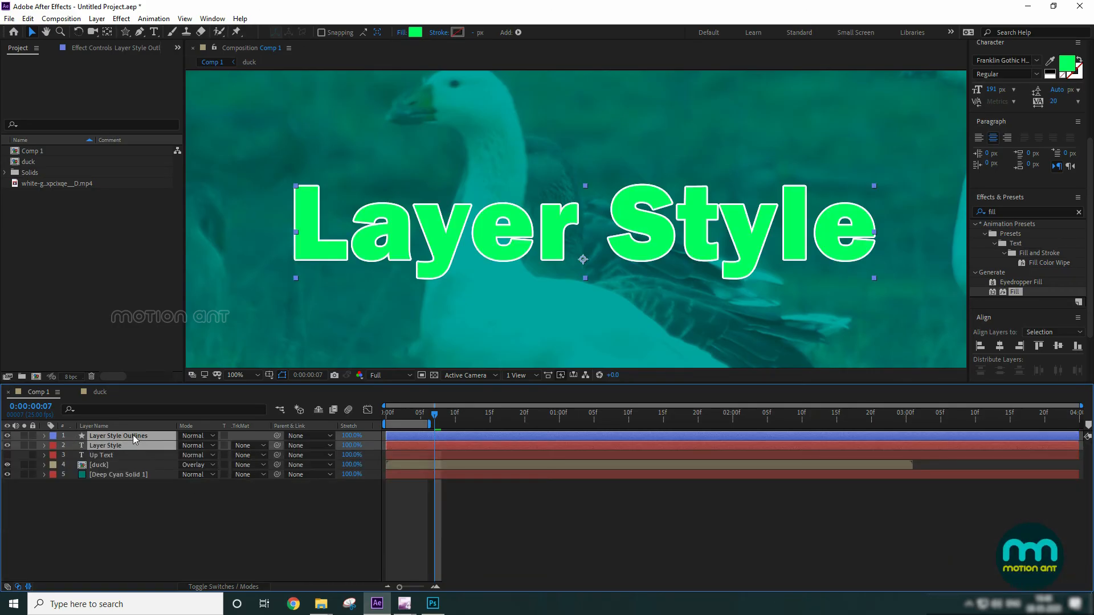
left_click(45, 443)
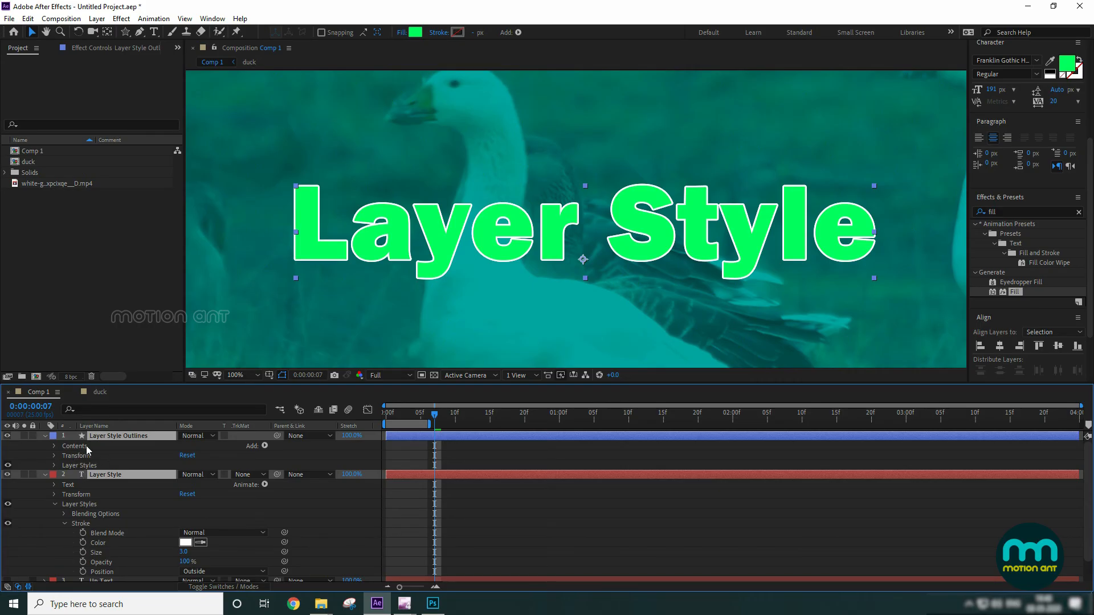
key("ctrl+grave")
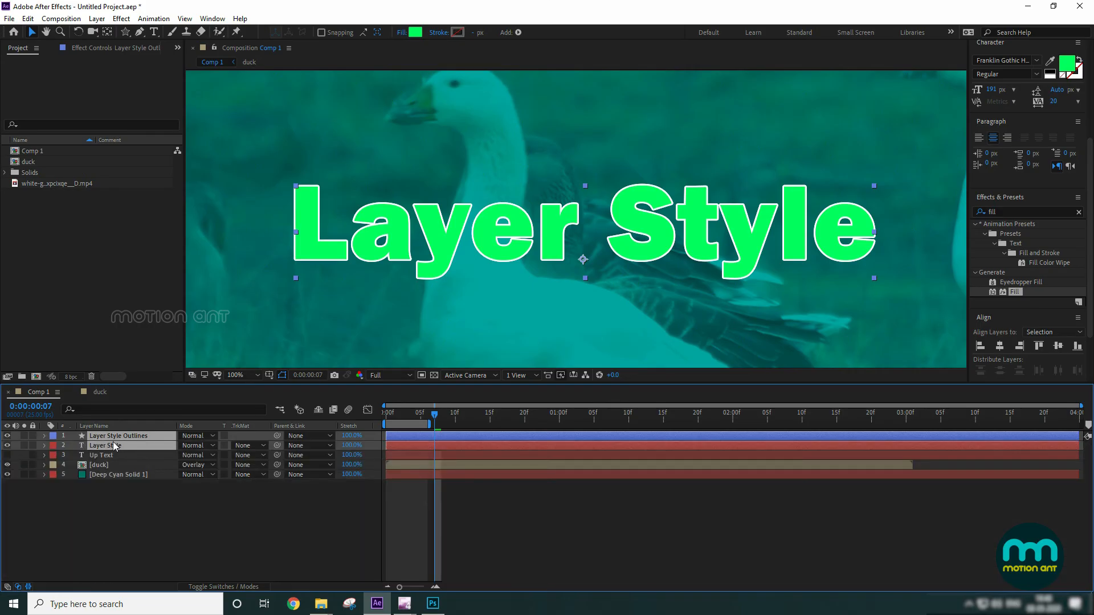
left_click(109, 491)
Expand the contents of "Layer Style Outlines" and move the letter L shape up and left, away from the word.
left_click(82, 437)
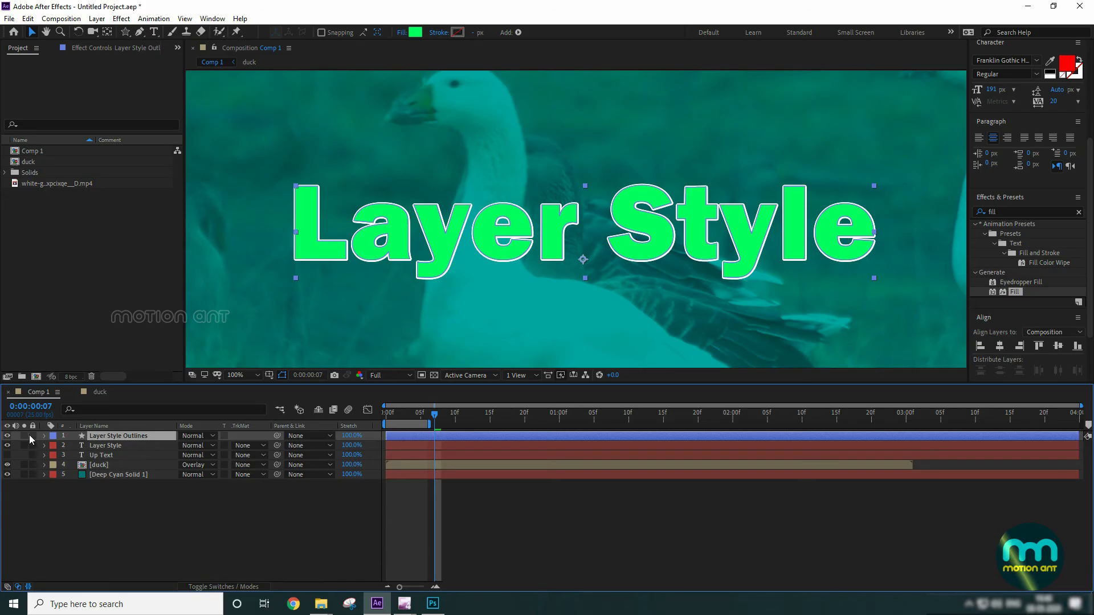
left_click(44, 436)
left_click(55, 446)
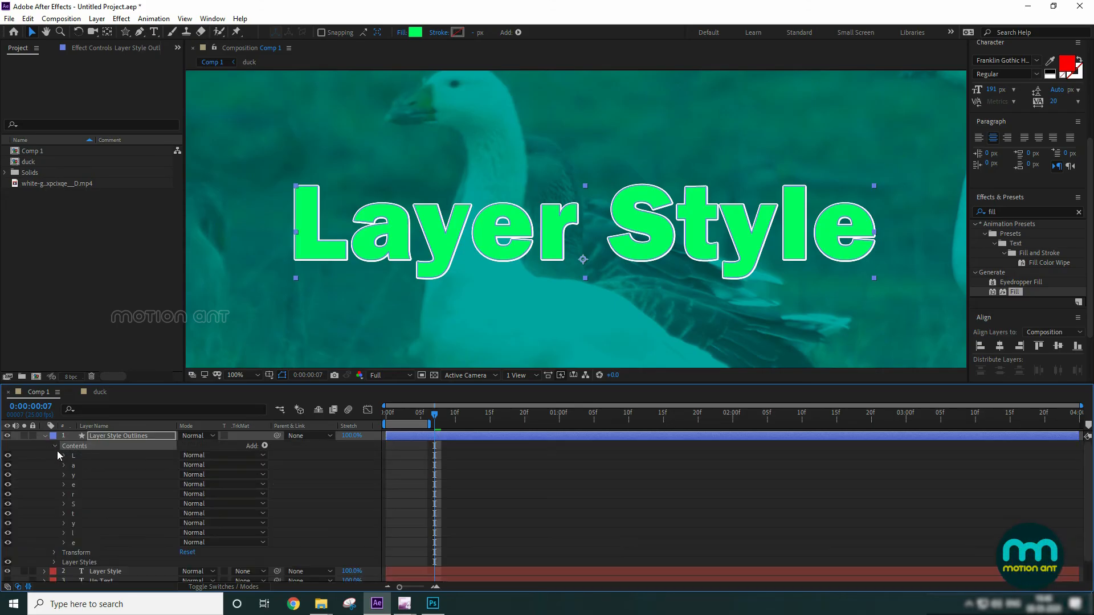
left_click(74, 456)
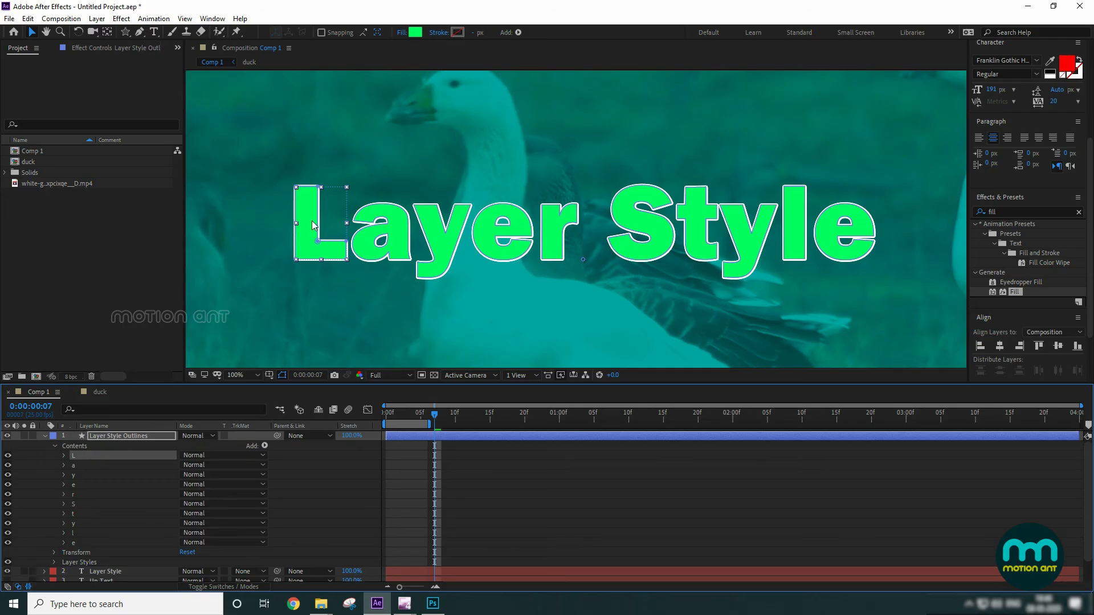
left_click_drag(312, 225, 246, 183)
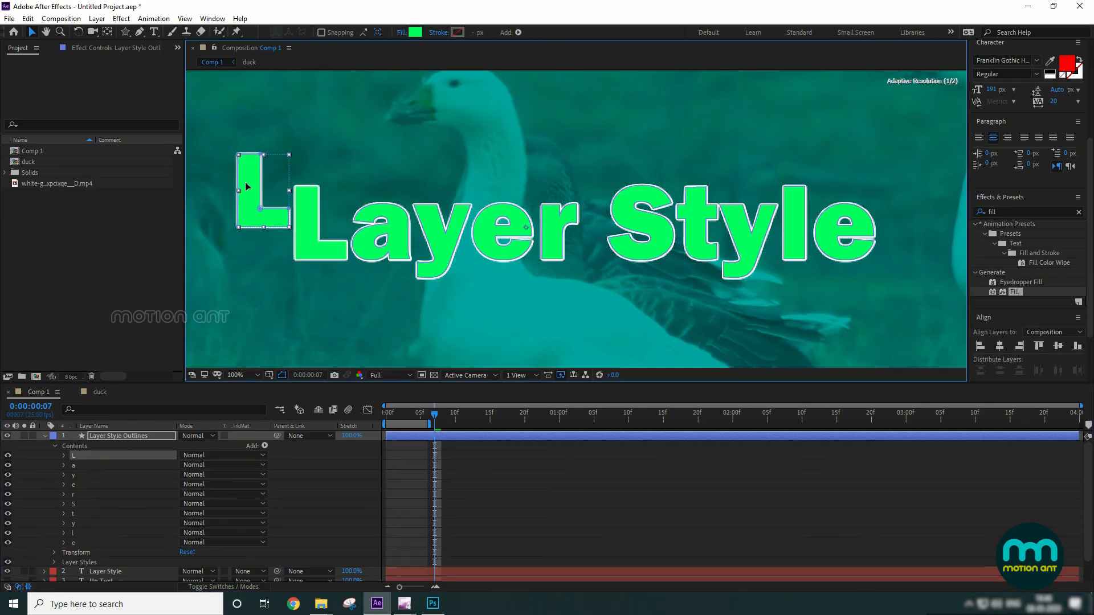
Move the letter "a" and first "y" shapes of "Layer Style Outlines" above the original text.
left_click(94, 466)
left_click_drag(399, 239, 378, 135)
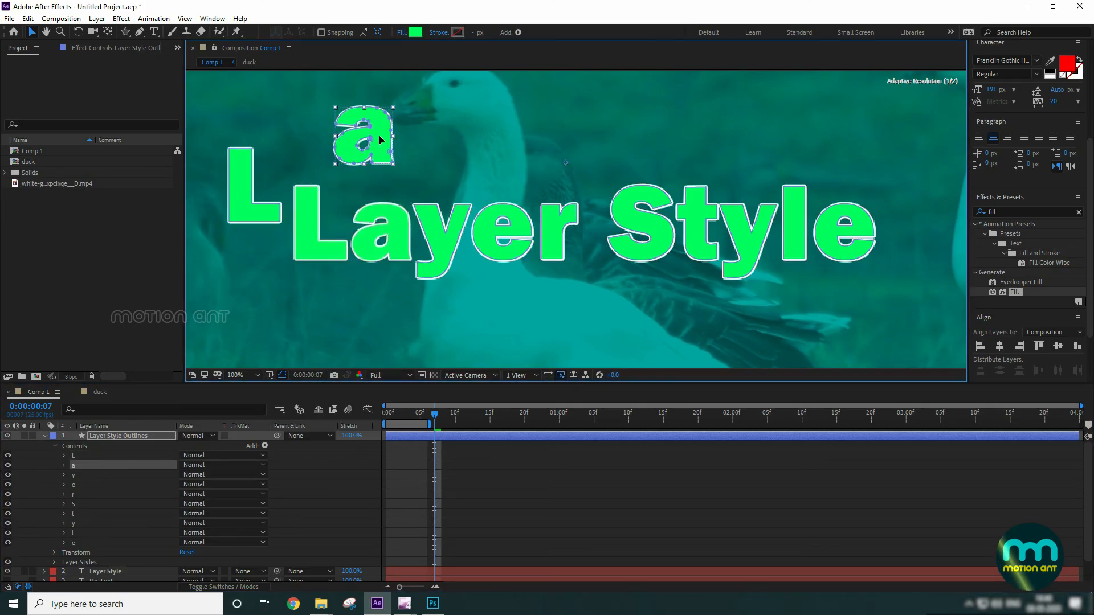
left_click(454, 255)
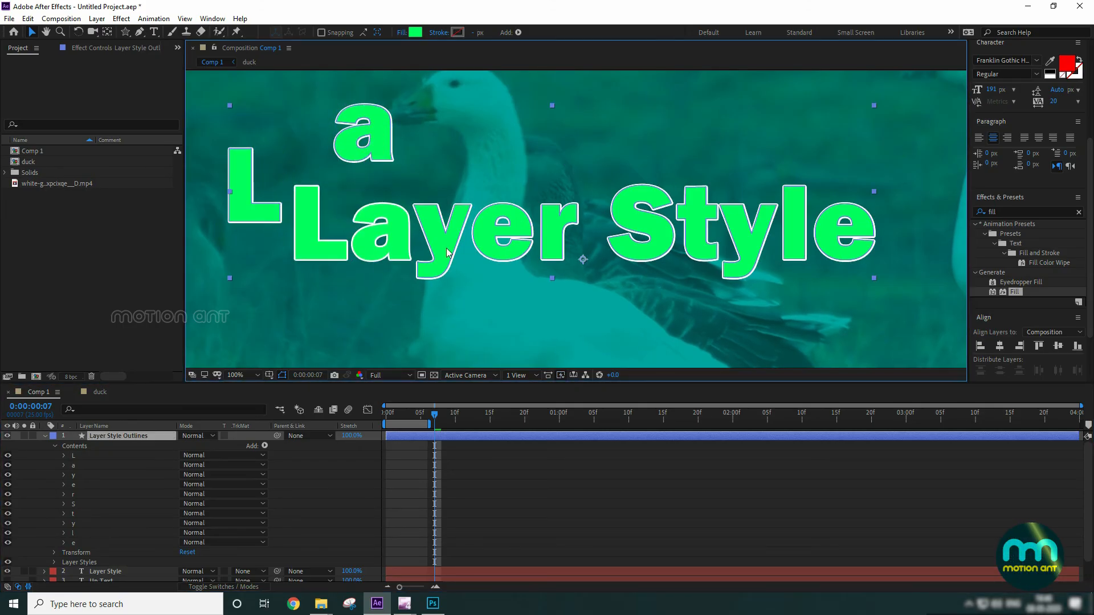
left_click(74, 475)
left_click_drag(458, 221, 504, 91)
scroll(343, 310, "down", 2)
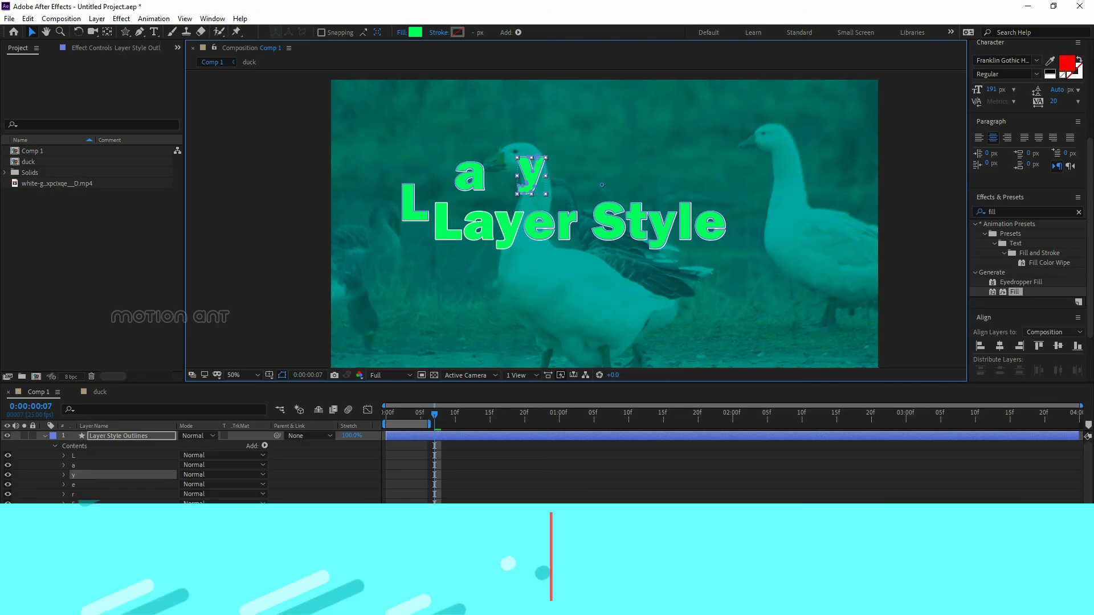
Collapse the "Layer Style Outlines" layer, and hide it together with the "Layer Style" text layer.
left_click(46, 437)
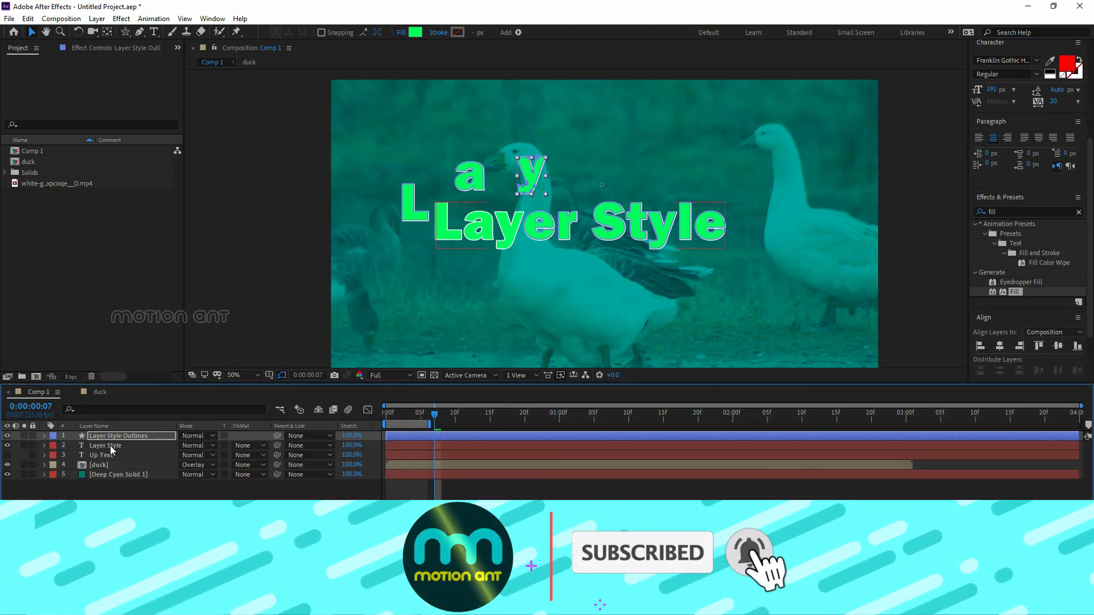
key("Delete")
left_click(95, 444, "shift")
key("ctrl+alt+shift+v")
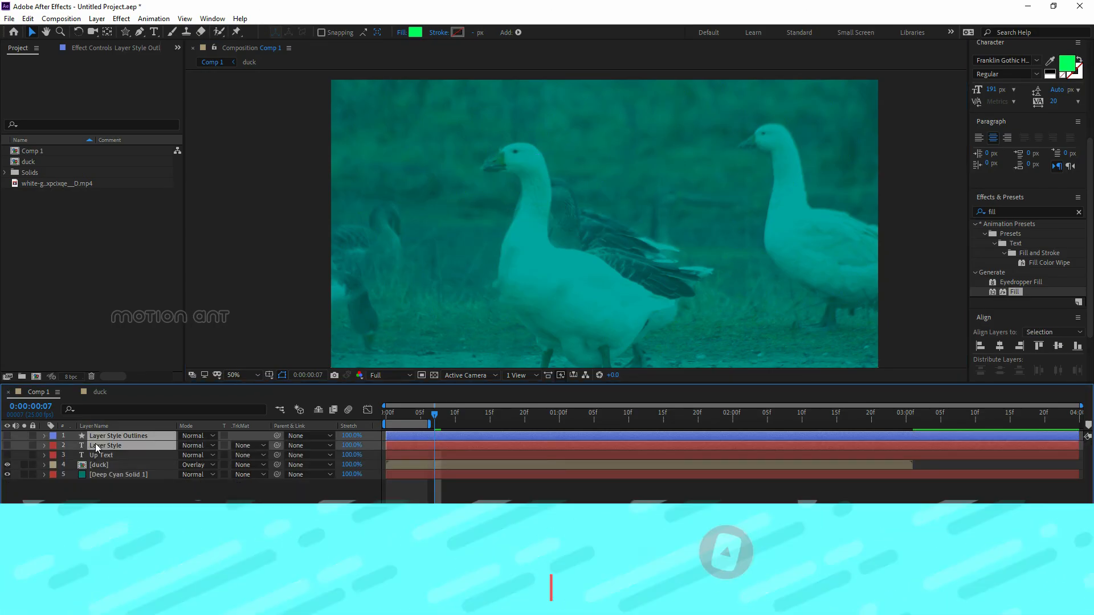
key("ctrl+shift+a")
Delete the "Layer Style Outlines" shape layer and make the "Layer Style" text layer visible and selected.
left_click(114, 437)
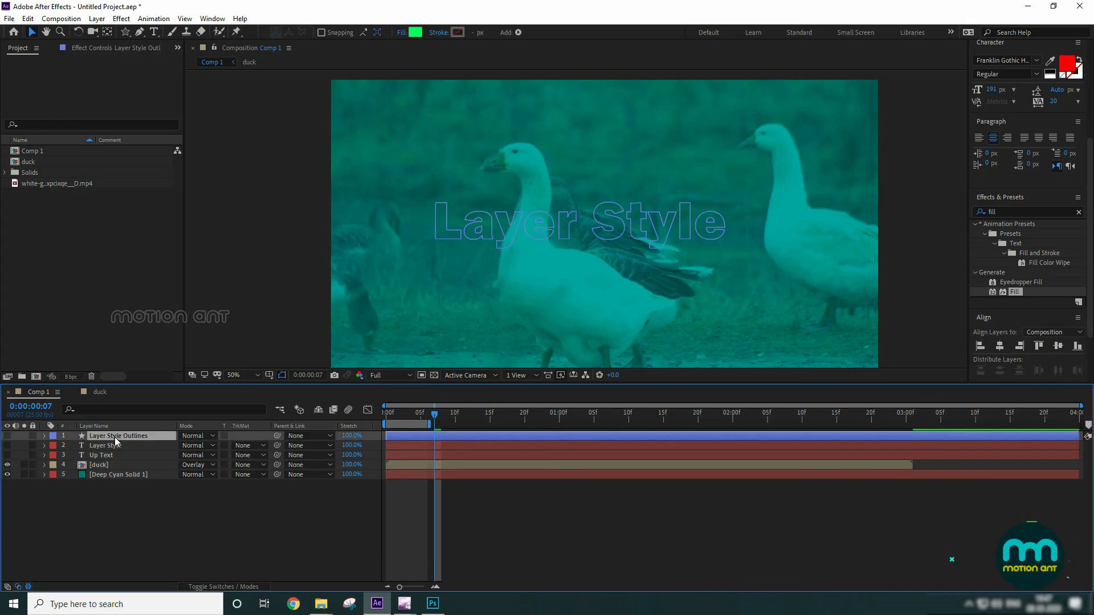
key("Delete")
left_click(7, 436)
left_click(110, 435)
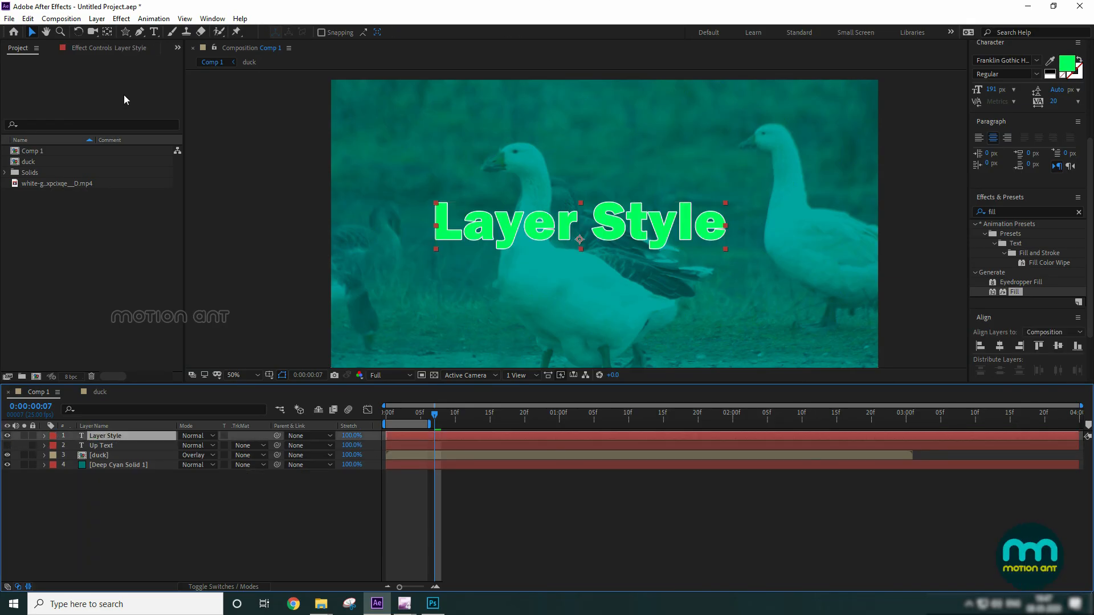
Try Create Masks from Text on the "Layer Style" layer, and undo the conversion after checking the masked layer.
left_click(97, 19)
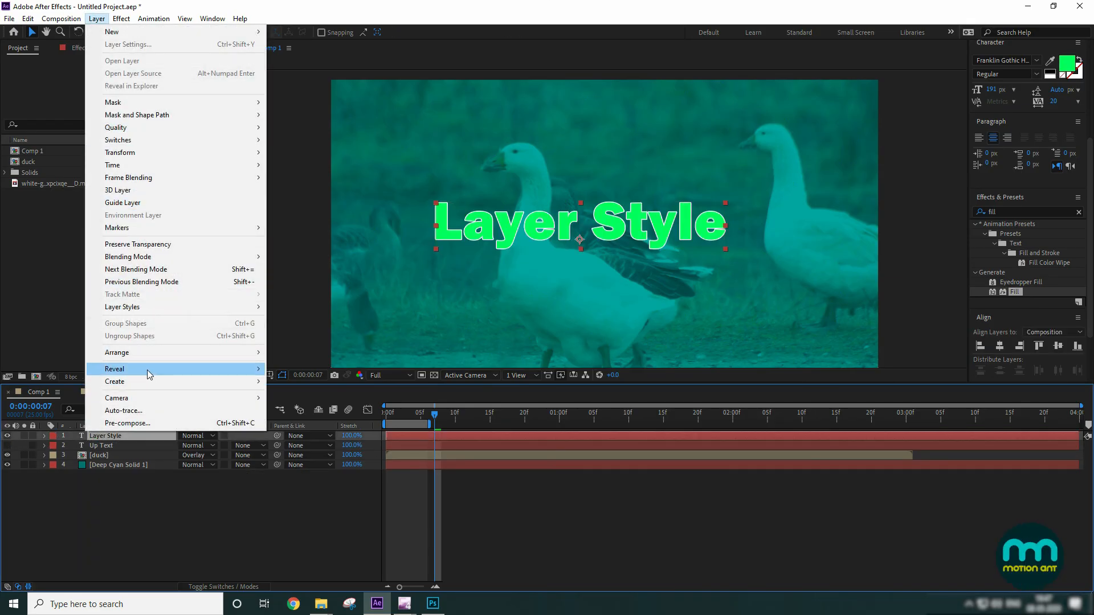
mouse_move(151, 374)
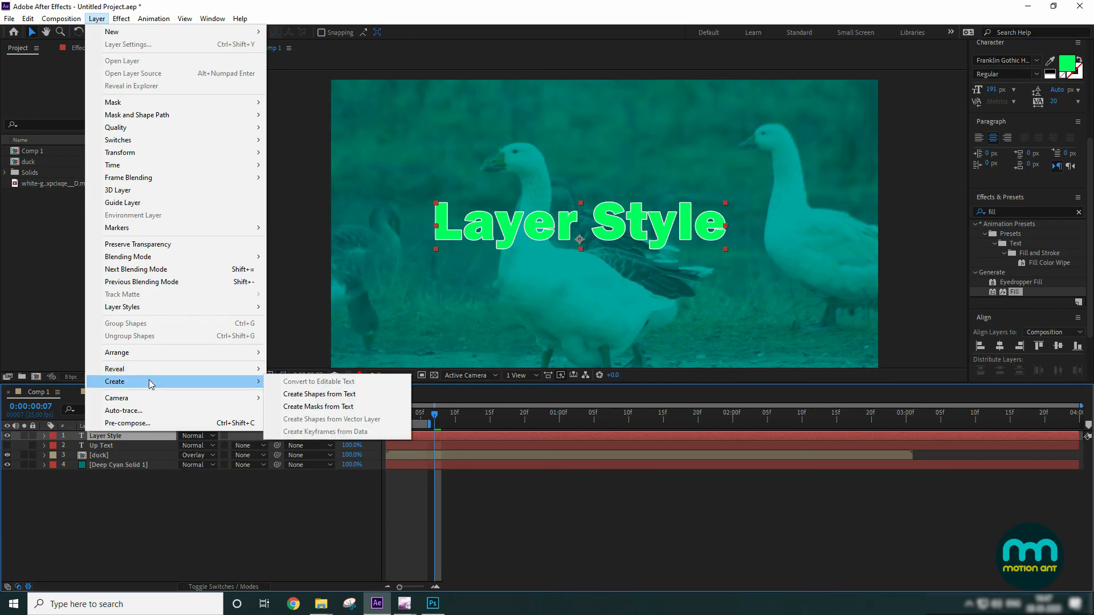
left_click(302, 407)
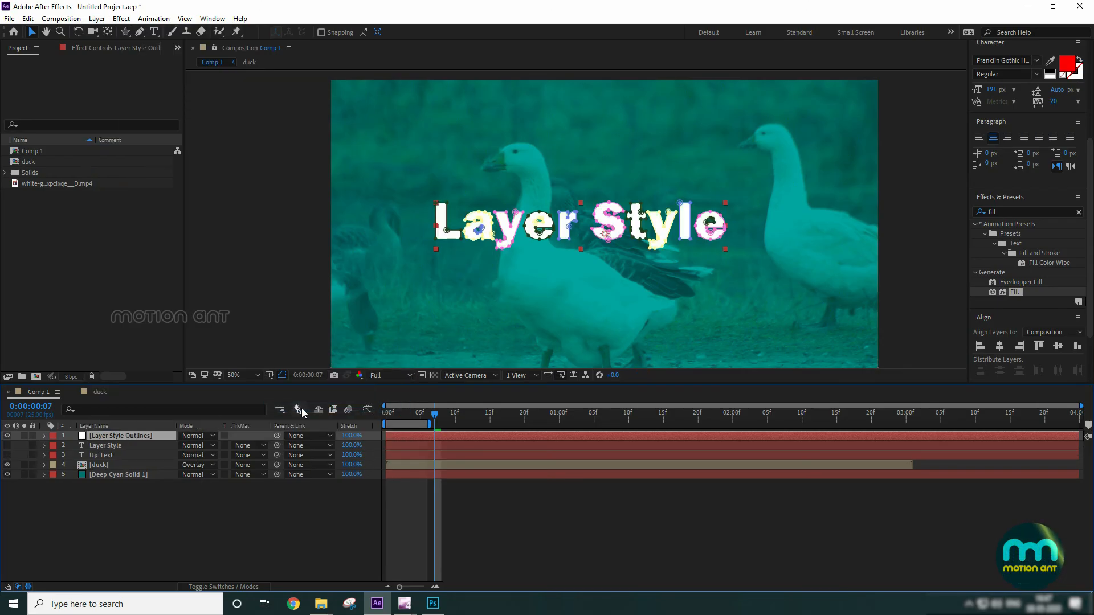
left_click(267, 559)
left_click(109, 438)
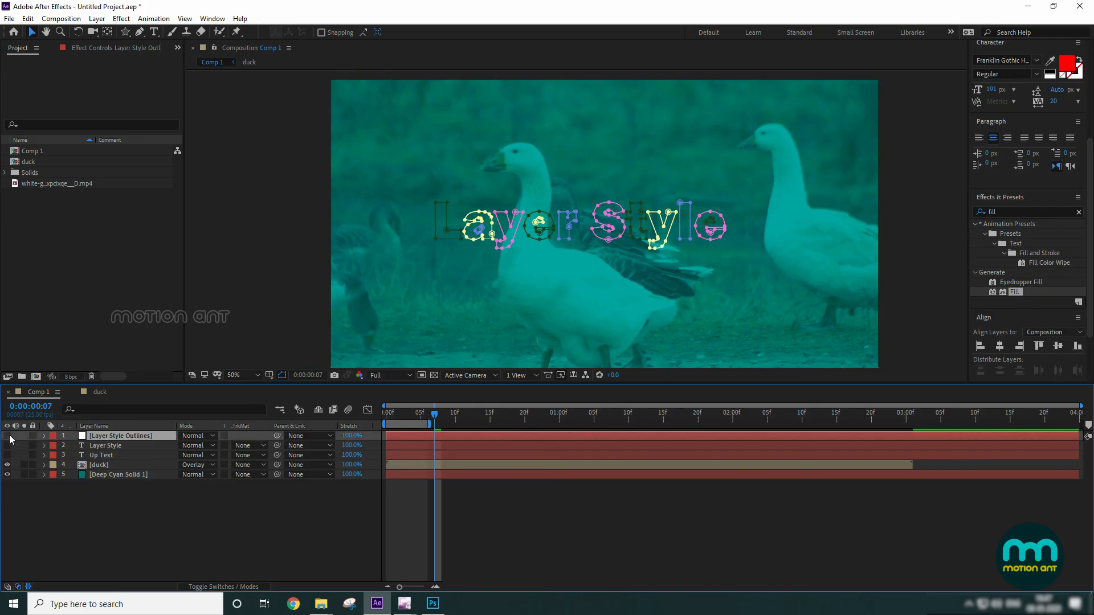
left_click(232, 561)
left_click(130, 439)
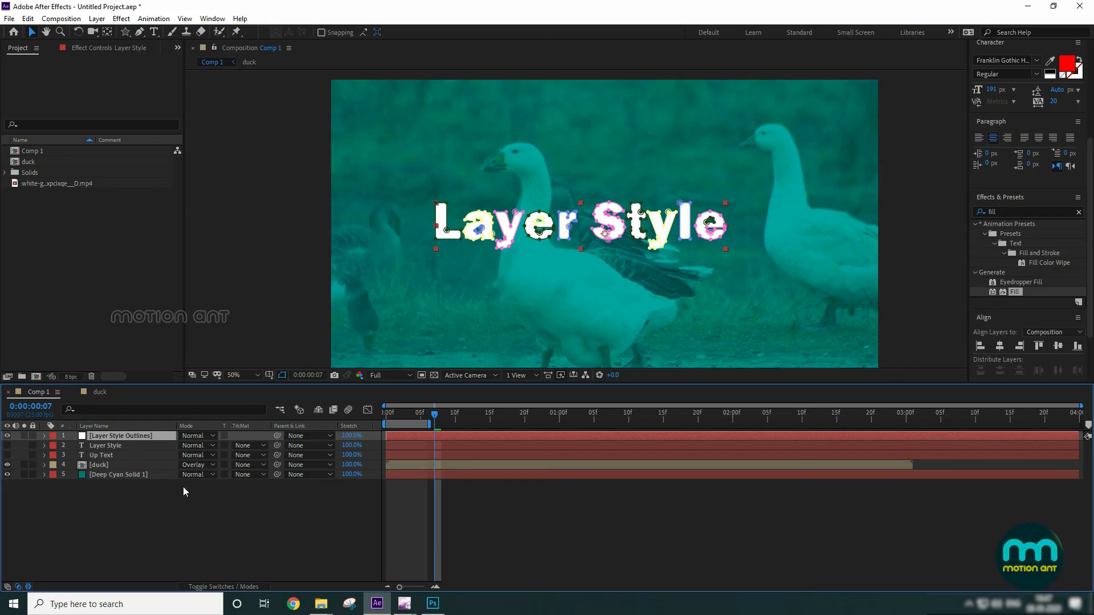
key("ctrl+z")
Auto-trace the "Layer Style" text layer on the current frame using the Alpha channel, leaving the original text layer hidden.
left_click(104, 20)
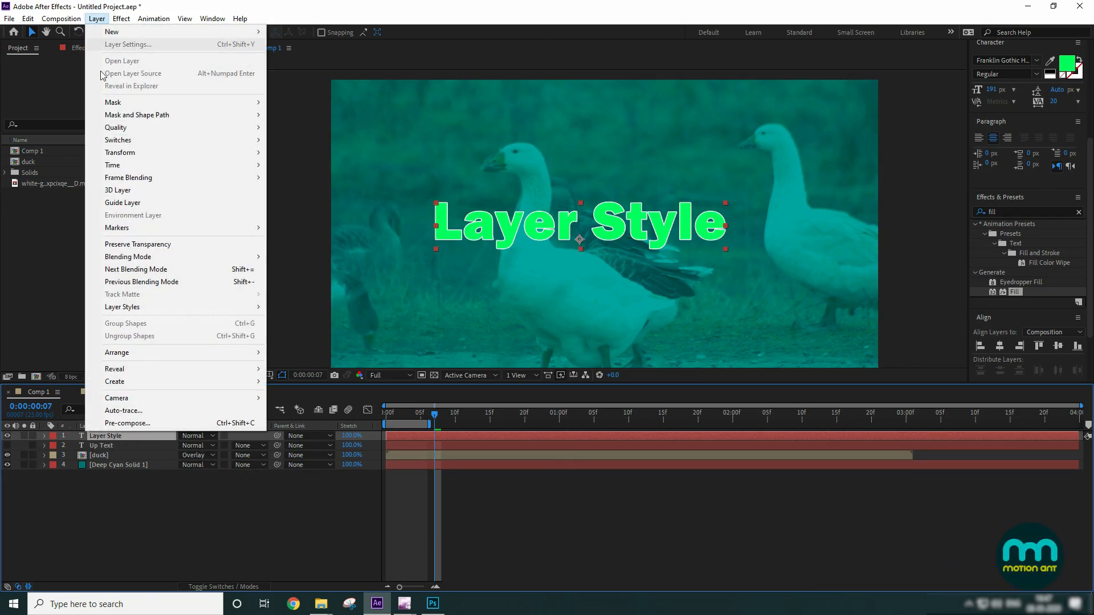
mouse_move(145, 382)
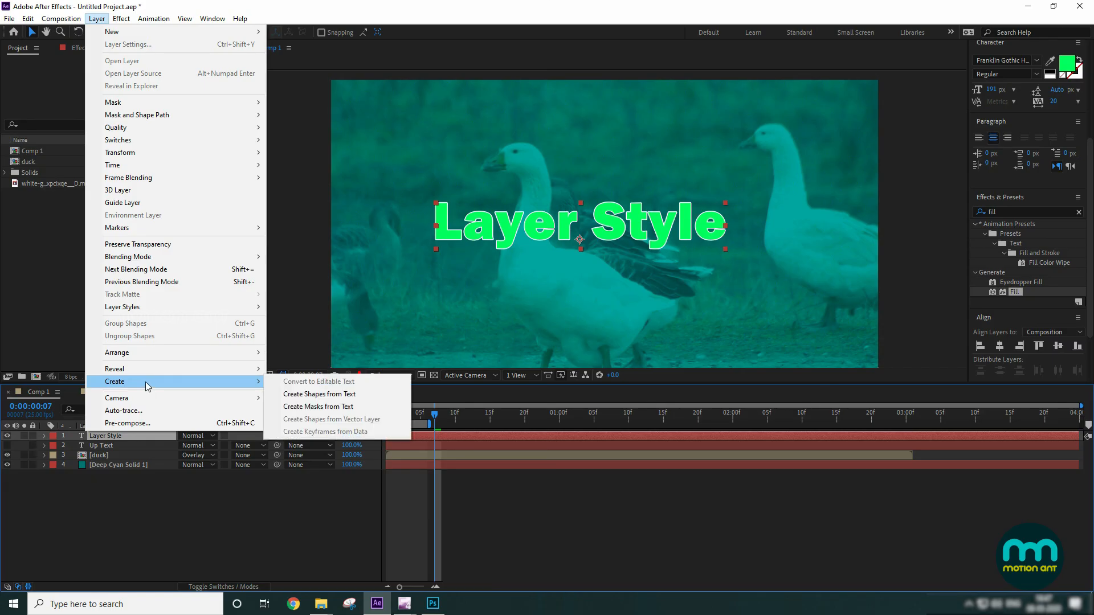
mouse_move(152, 401)
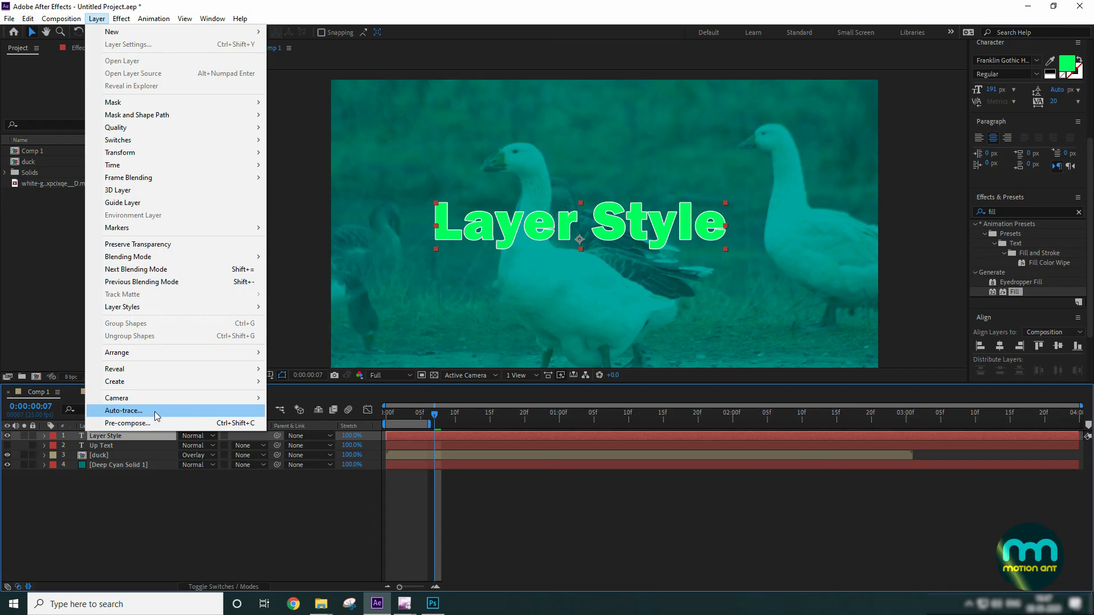
left_click(123, 410)
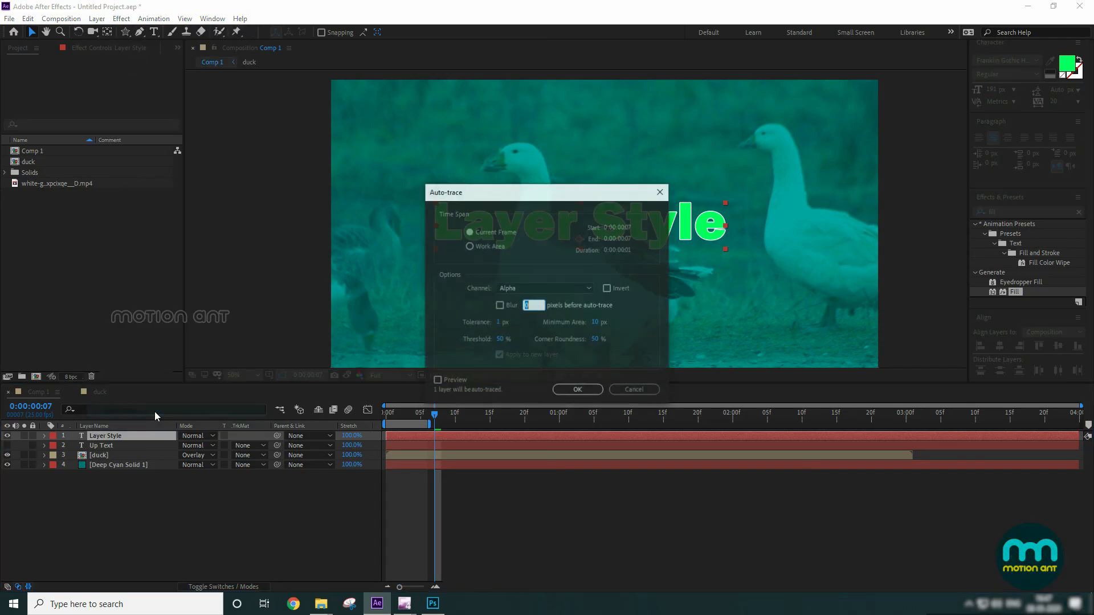
left_click(577, 391)
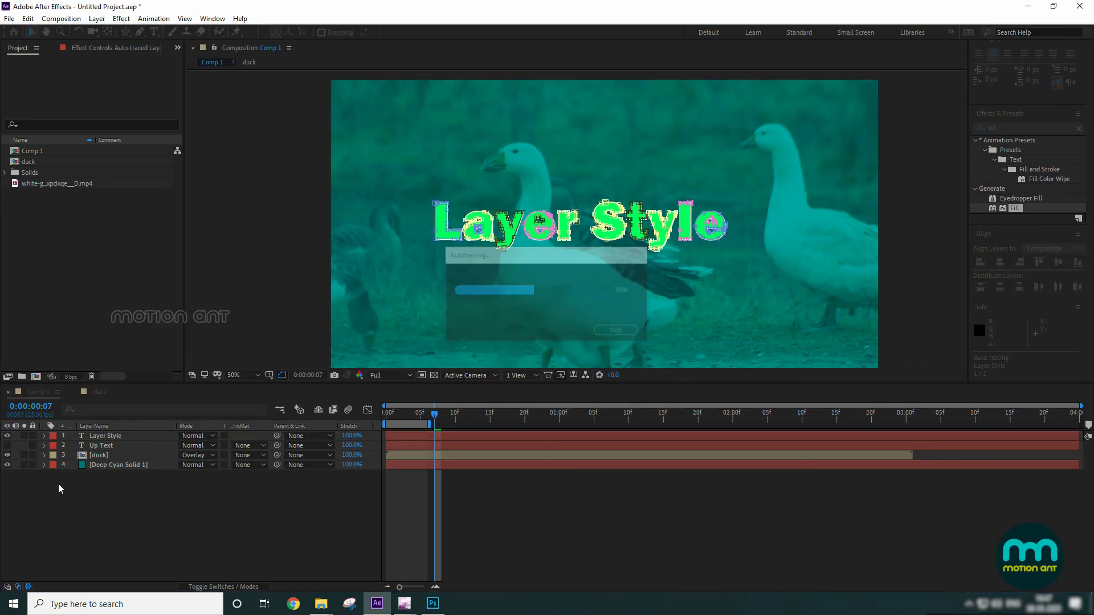
left_click(7, 445)
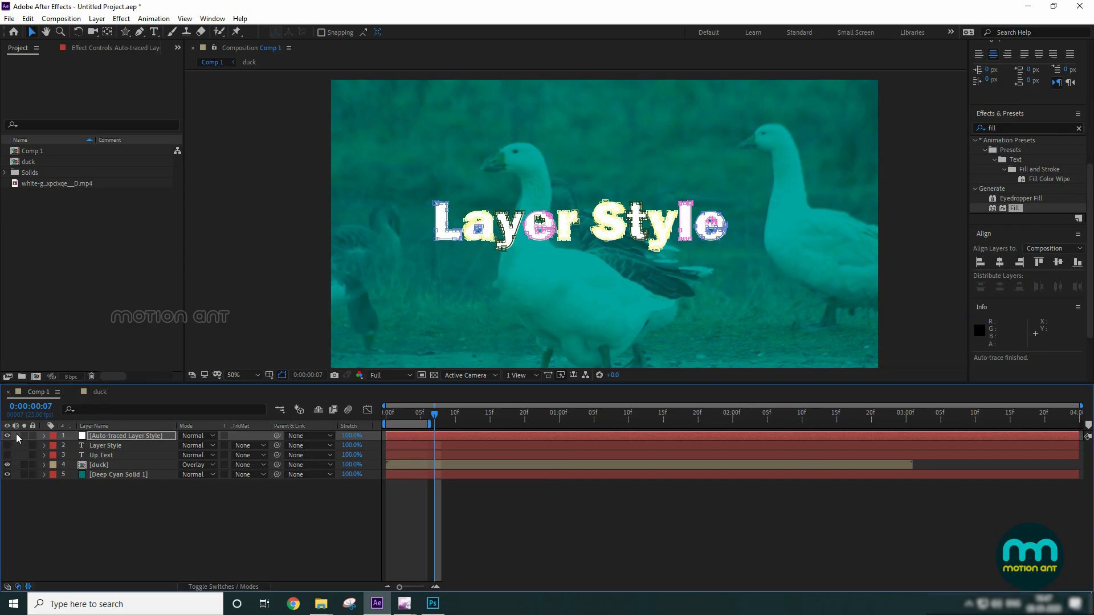
left_click(113, 437)
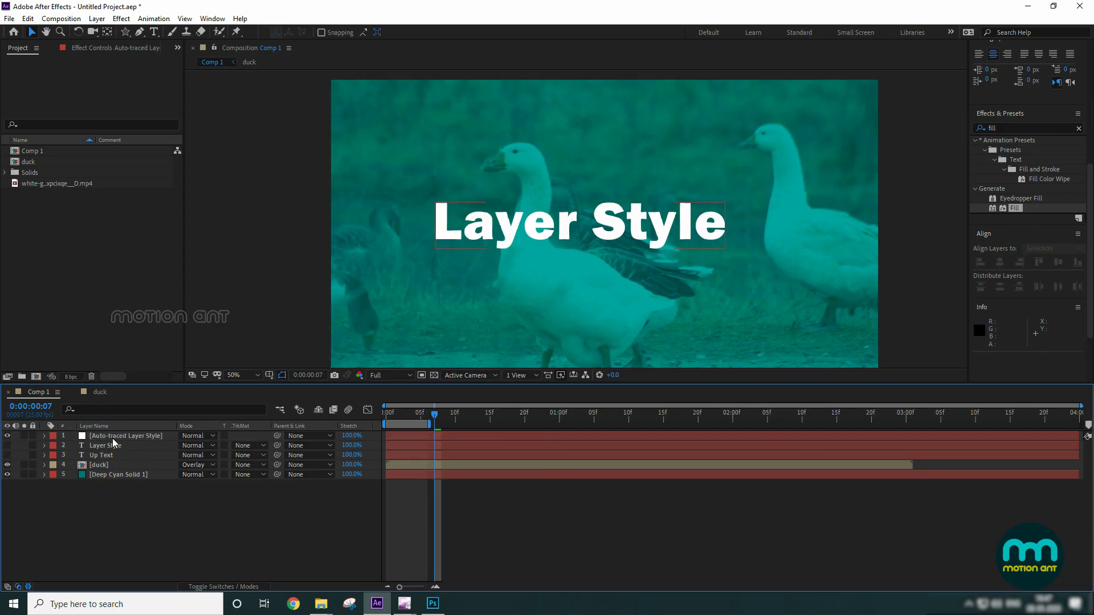
left_click(125, 20)
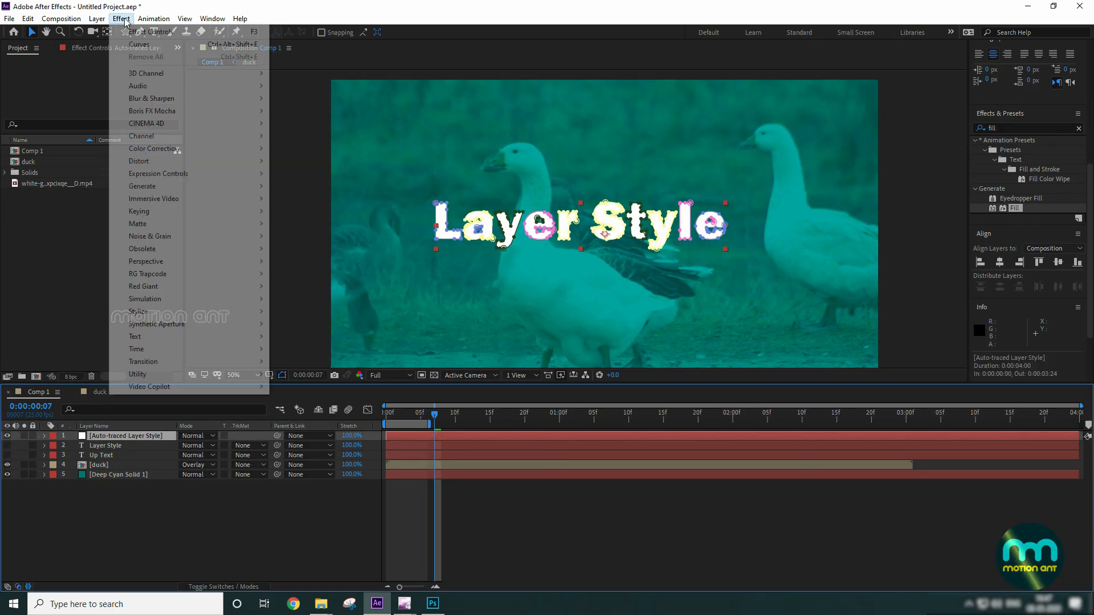
mouse_move(192, 139)
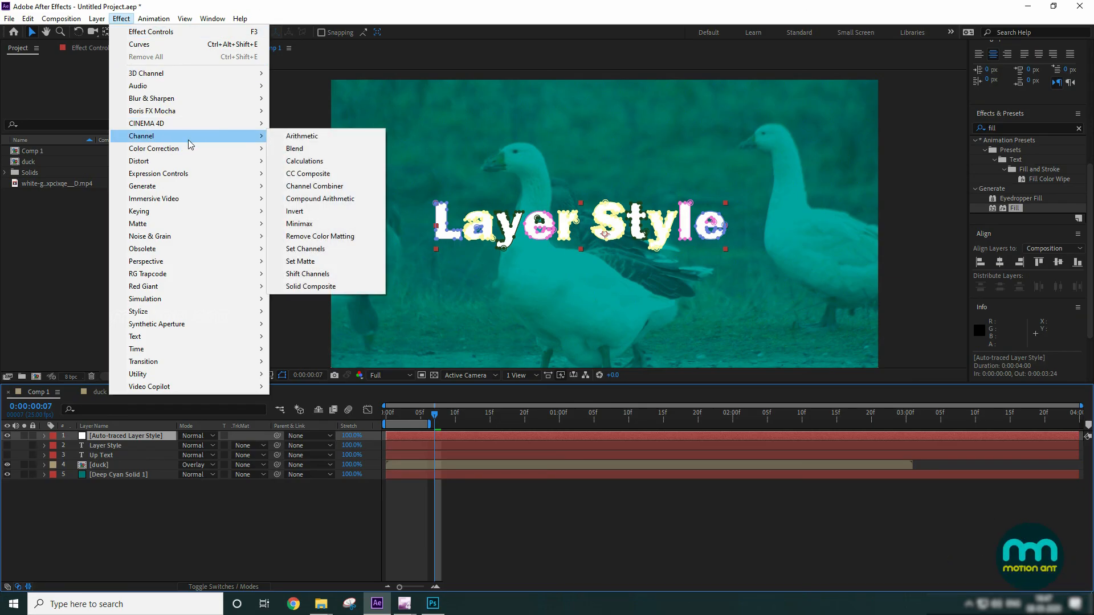
left_click(200, 529)
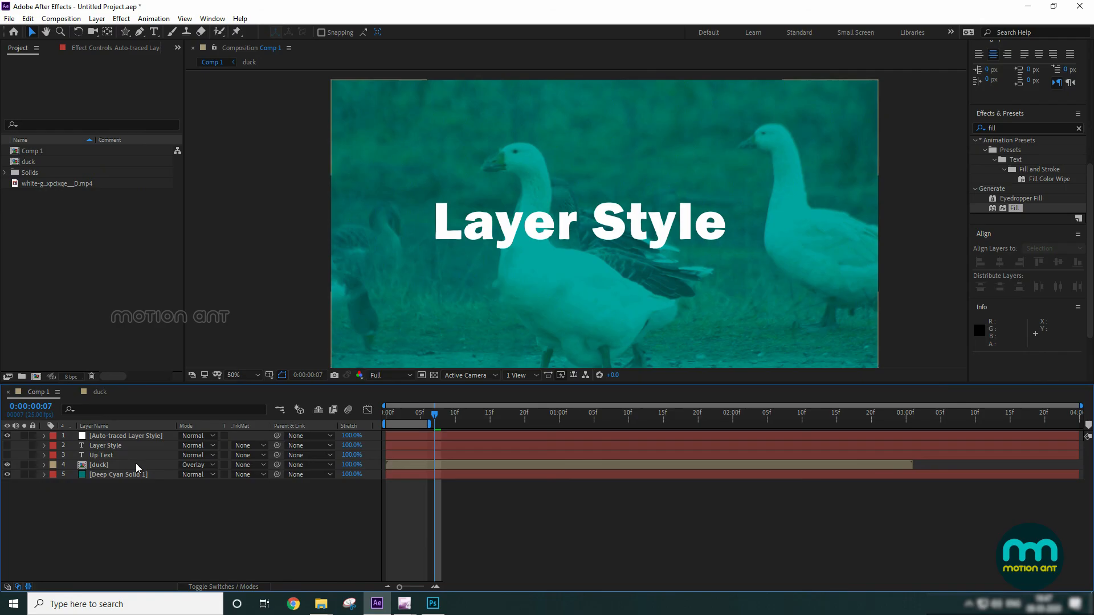
Delete the auto-traced layer from Comp 1.
left_click(138, 437)
key("Delete")
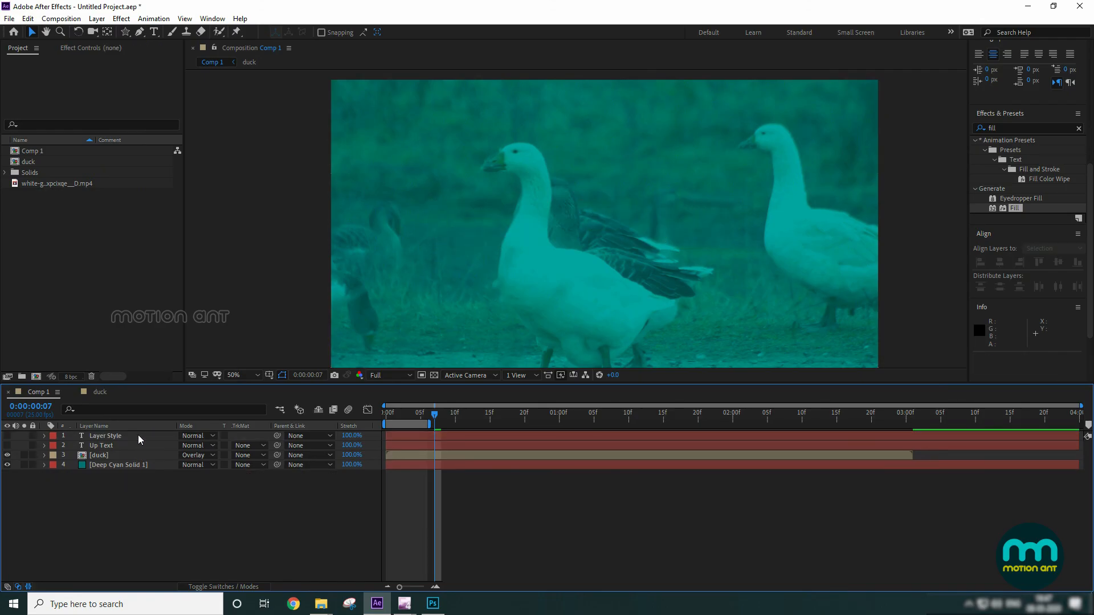
left_click(138, 436)
left_click(105, 20)
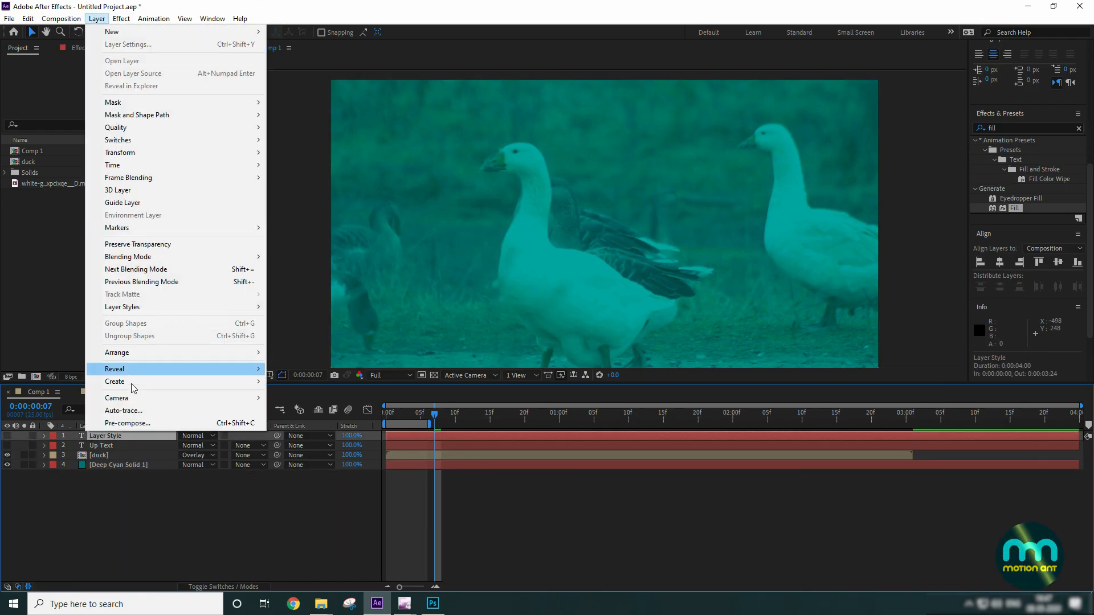
left_click(414, 525)
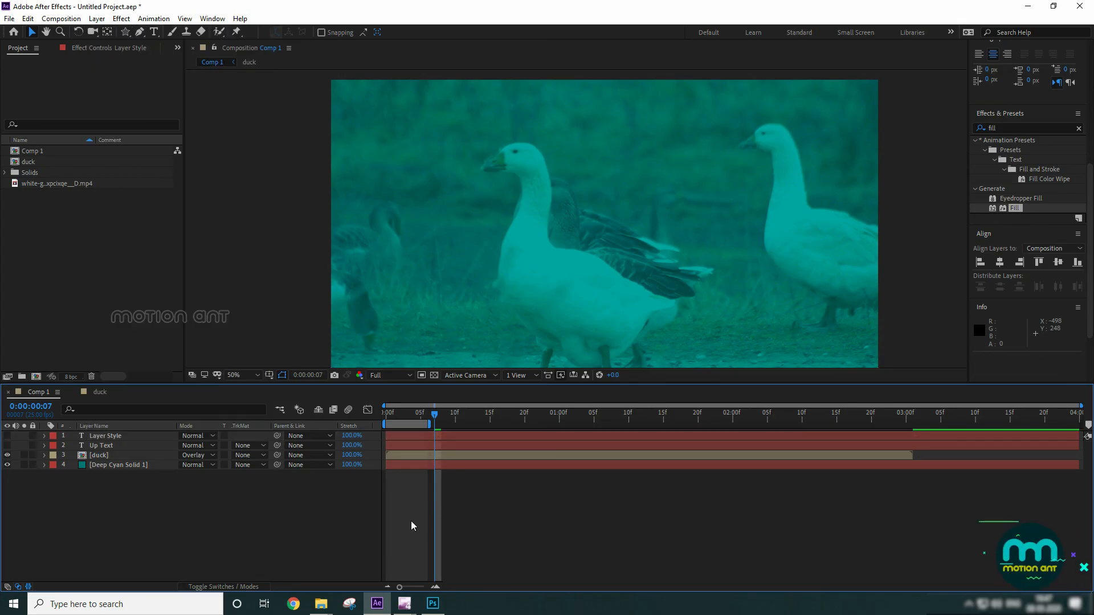